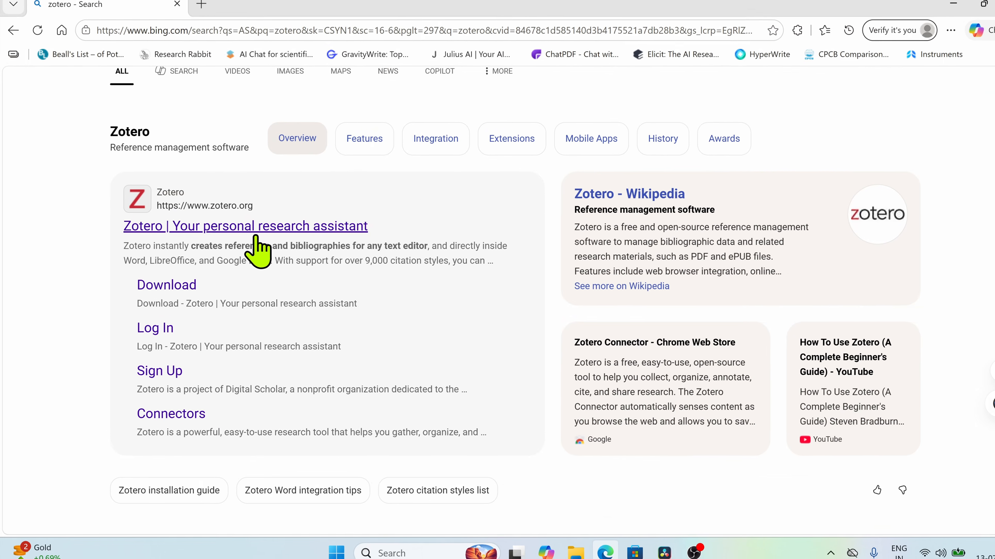
Step: Open the official Zotero website from the search results and download the 64-bit Zotero 9 installer for Windows
left_click(249, 231)
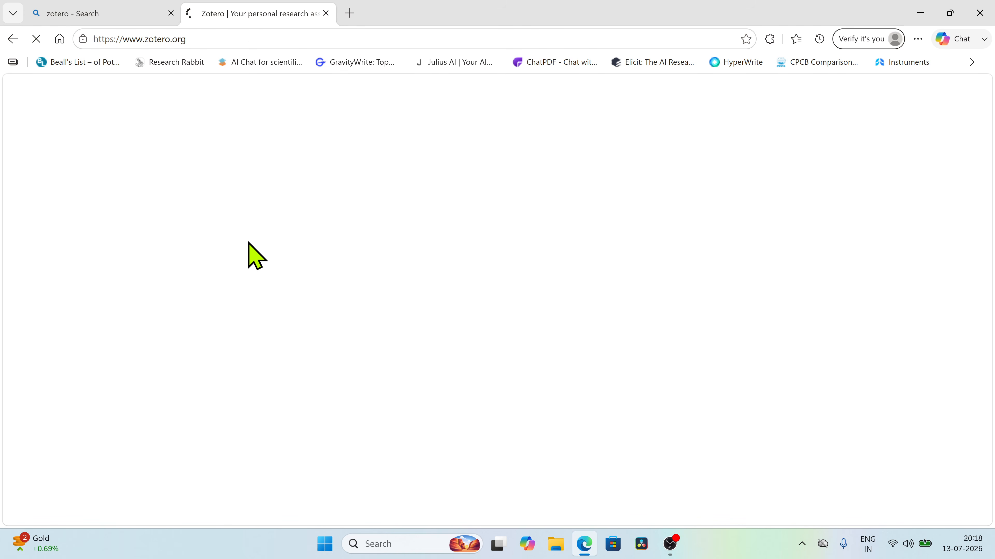
scroll(441, 284, "down", 10)
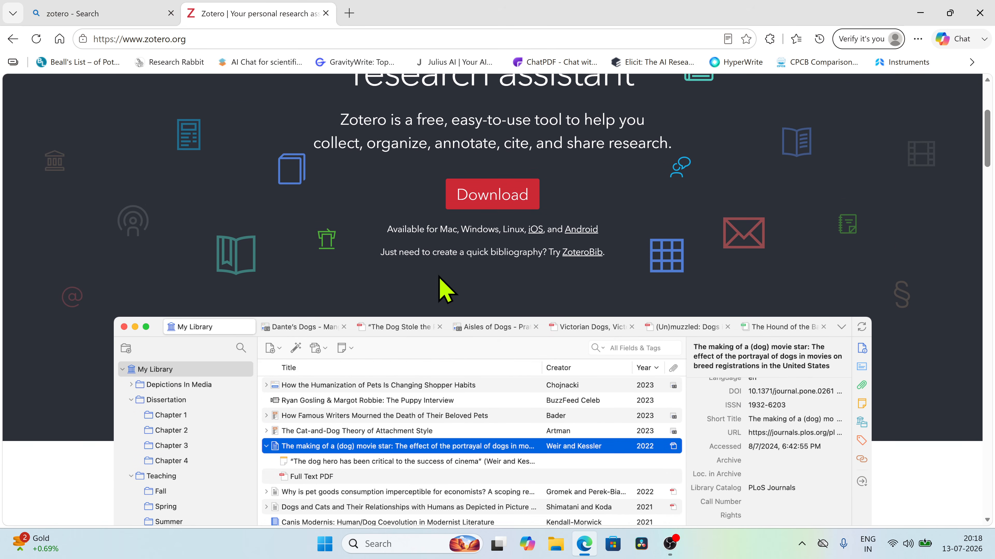
scroll(438, 285, "up", 10)
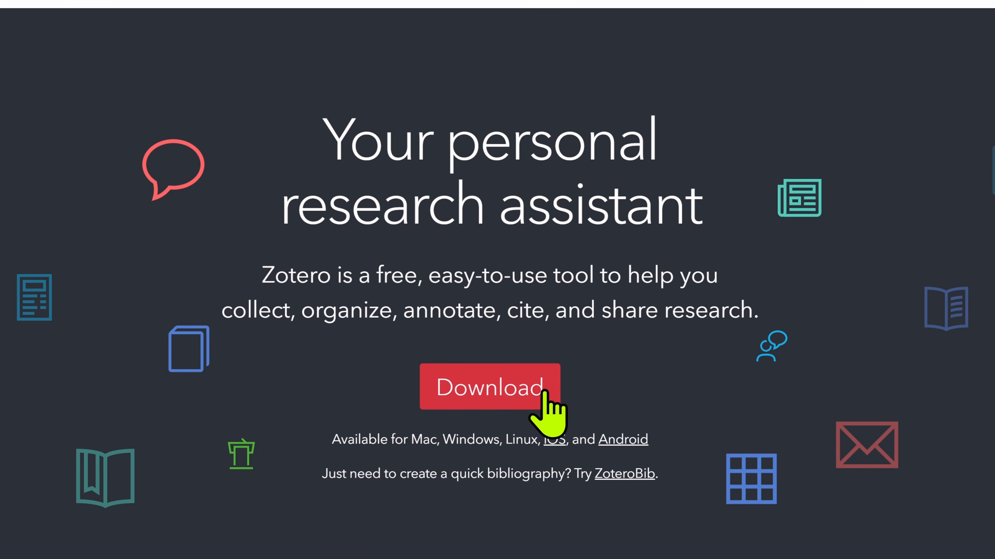
left_click(544, 392)
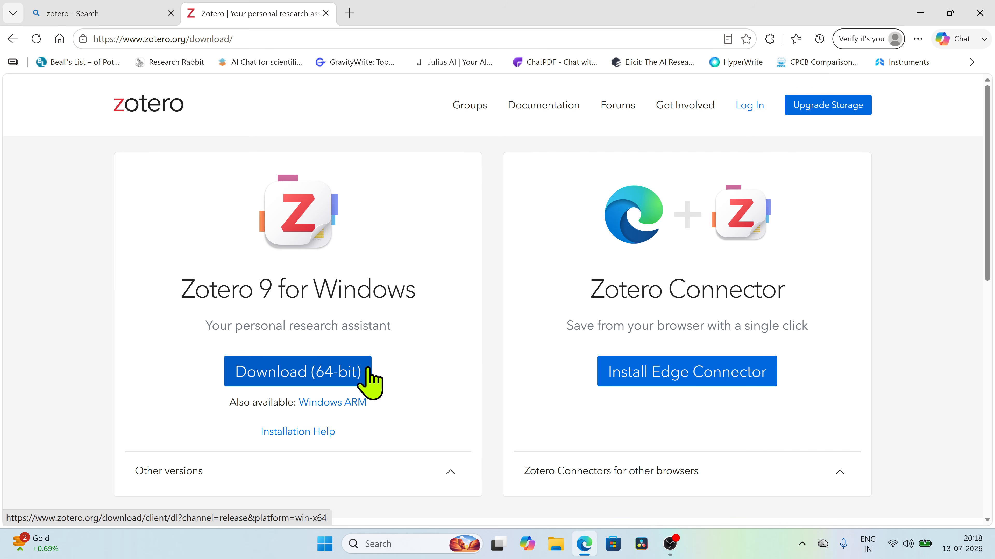
left_click(353, 379)
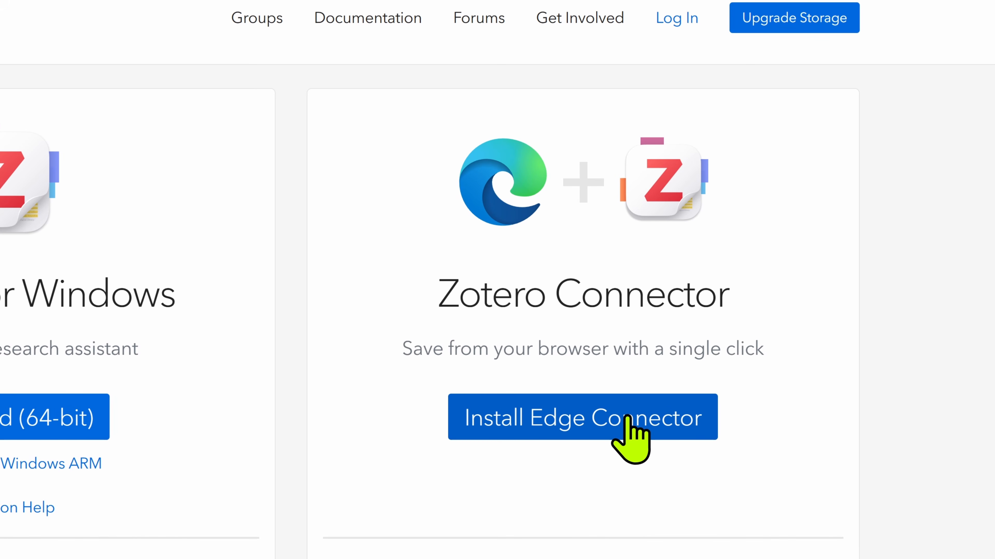
Step: Review the Zotero Connectors for other browsers and install the Zotero Connector extension in Microsoft Edge
scroll(790, 494, "down", 2)
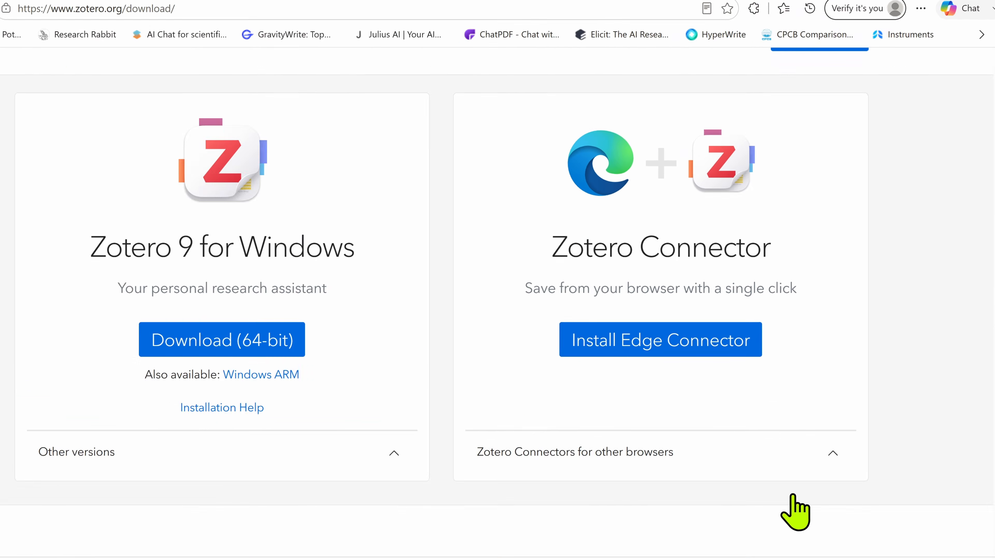
left_click(682, 318)
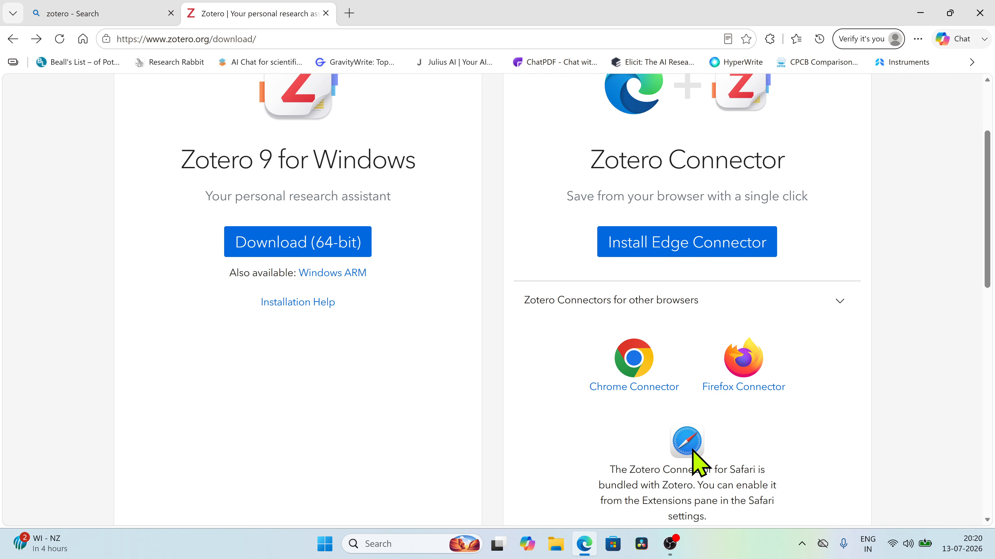
left_click(838, 305)
scroll(819, 364, "up", 2)
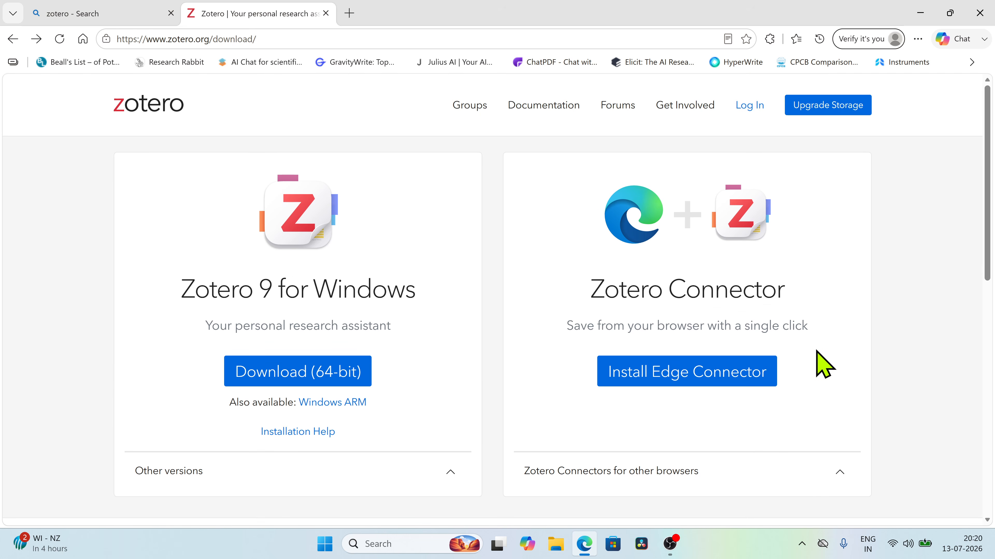
left_click(721, 373)
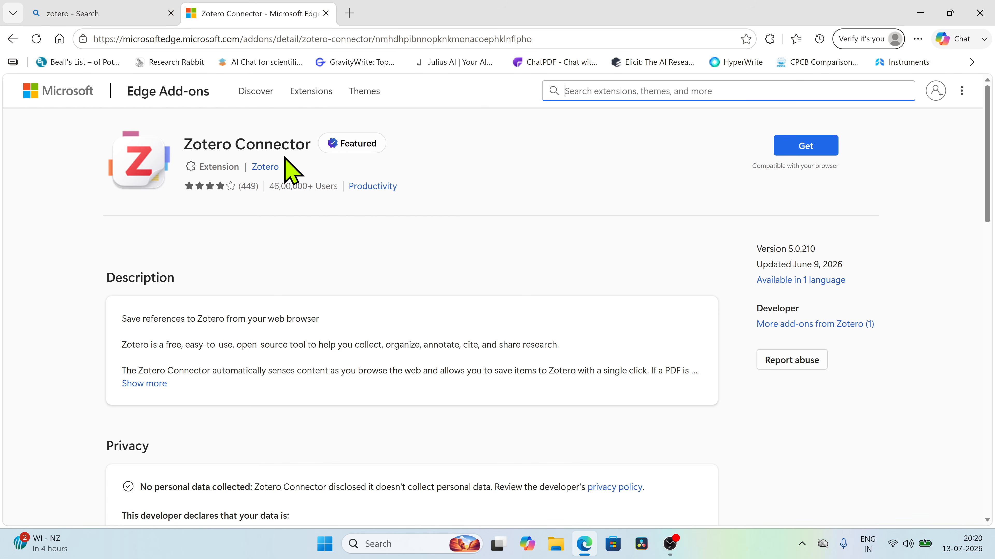
left_click(818, 146)
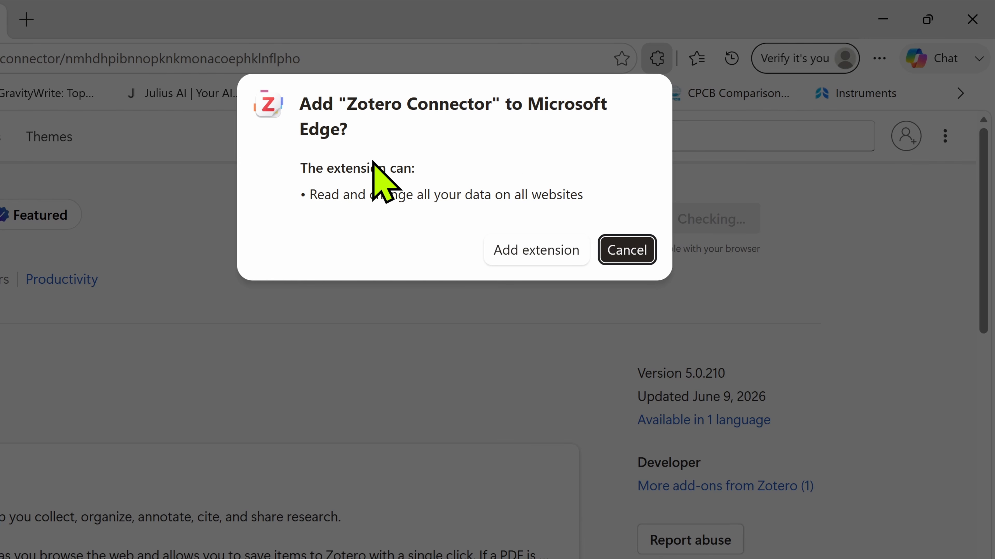
left_click(513, 249)
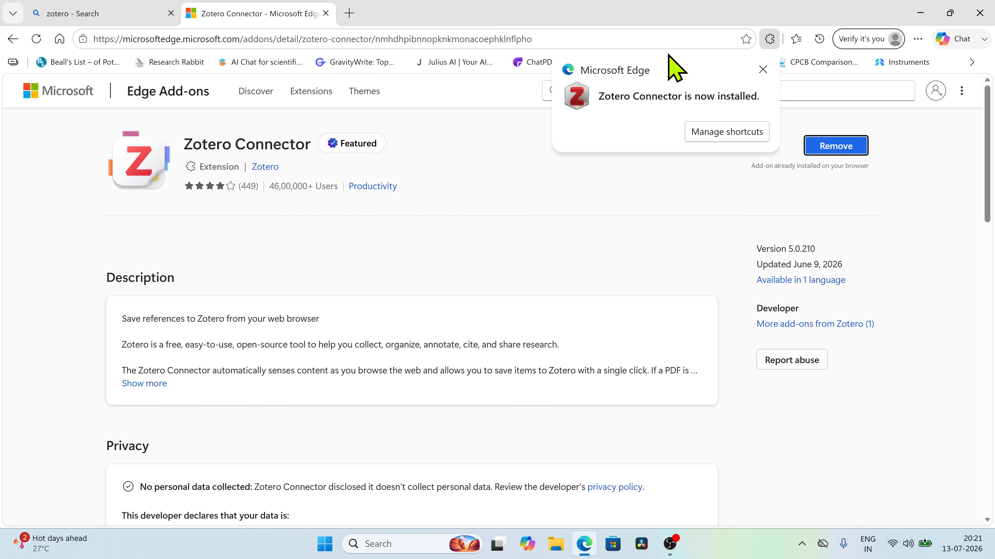
left_click(762, 70)
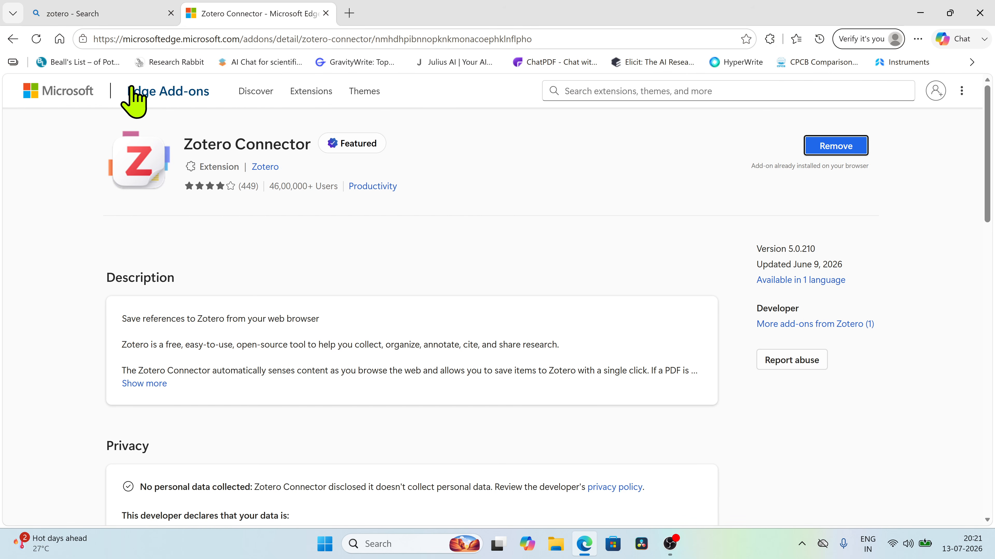
Step: Run Zotero-9.0.6_x64_setup from the Downloads folder and install Zotero with the Standard setup type
key("super+e")
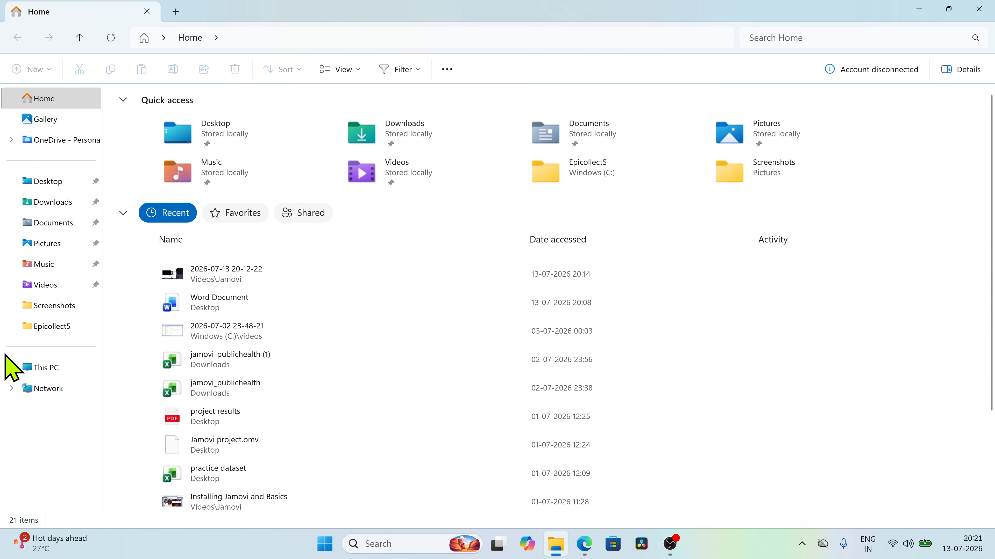
left_click(52, 202)
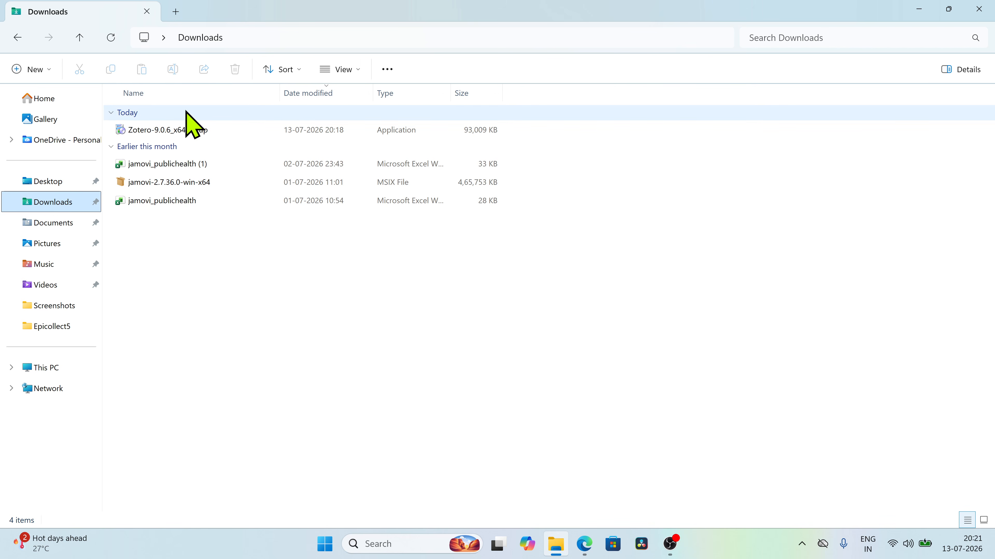
double_click(205, 130)
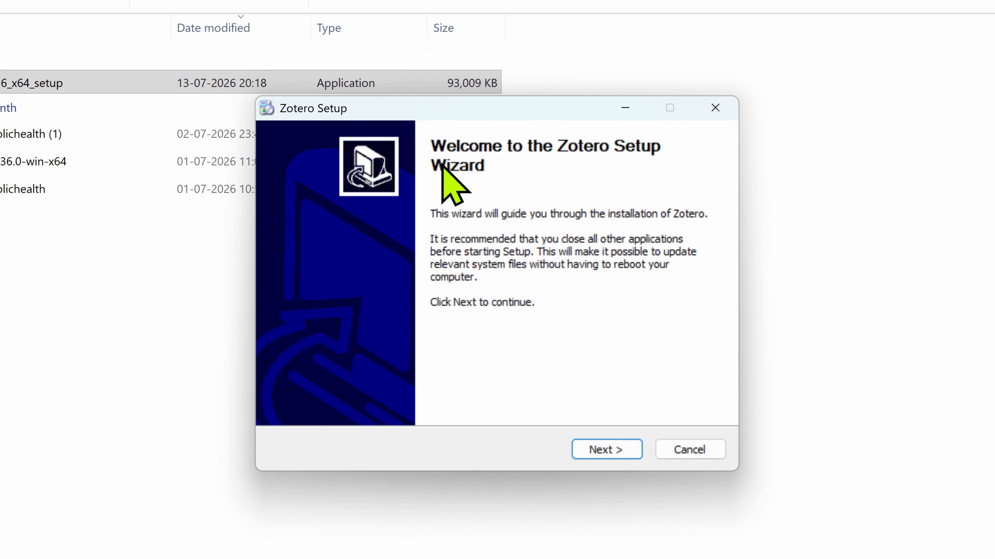
left_click(598, 450)
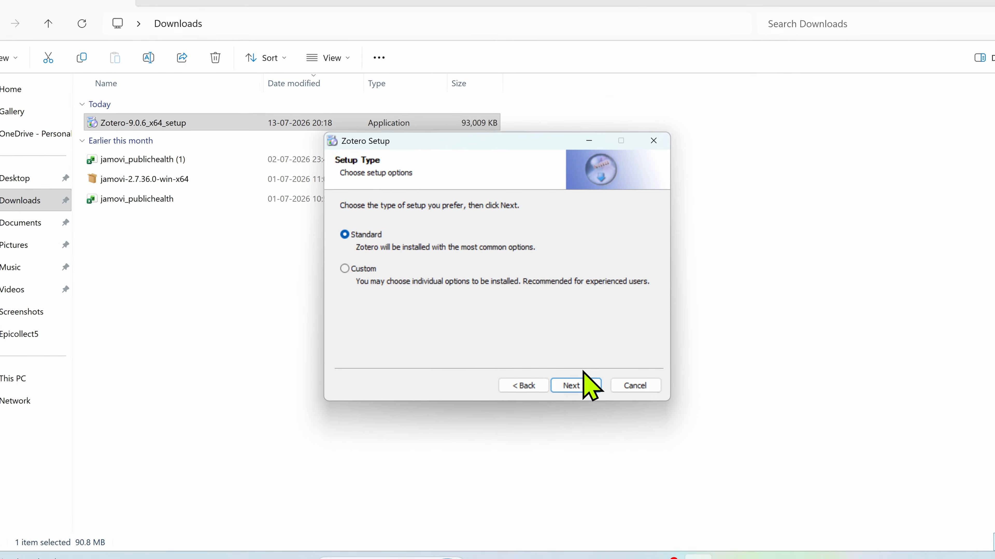
left_click(583, 376)
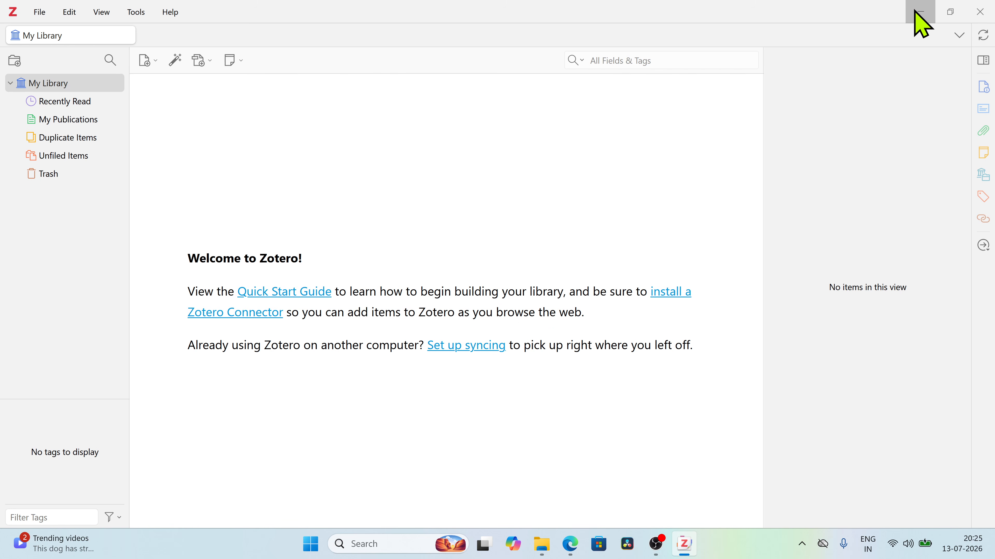
Step: Open the Word Document file from the desktop in Word and examine the Zotero citation and bibliography commands
left_click(917, 10)
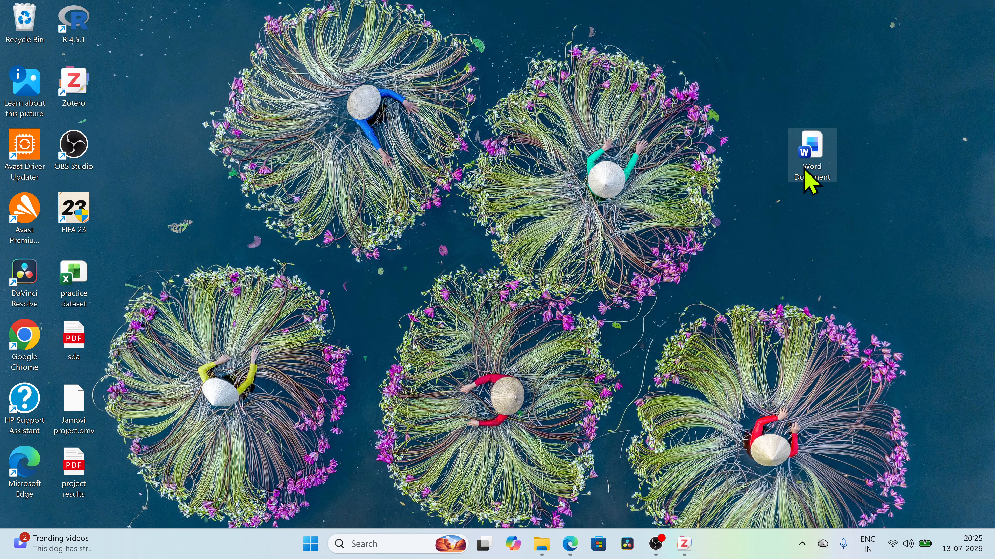
double_click(809, 172)
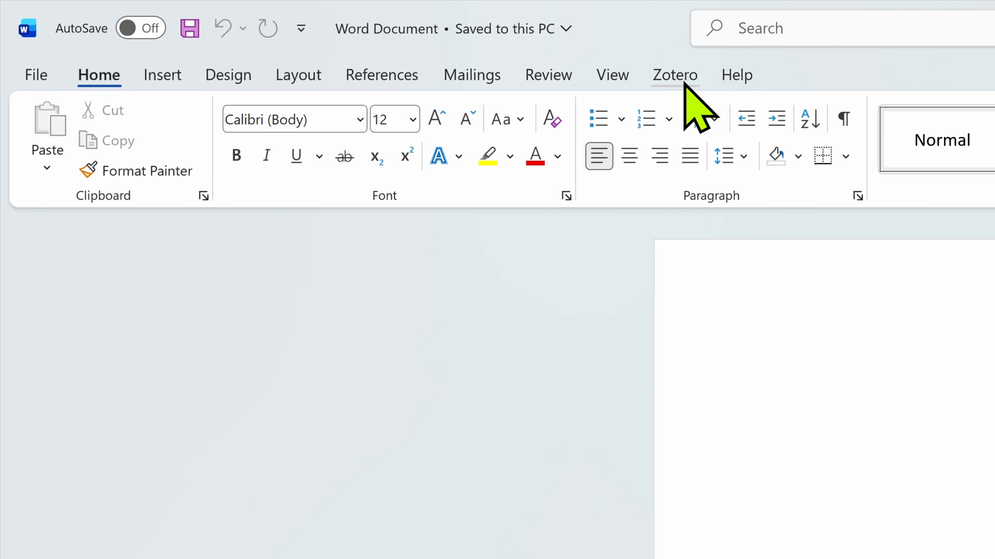
left_click(685, 85)
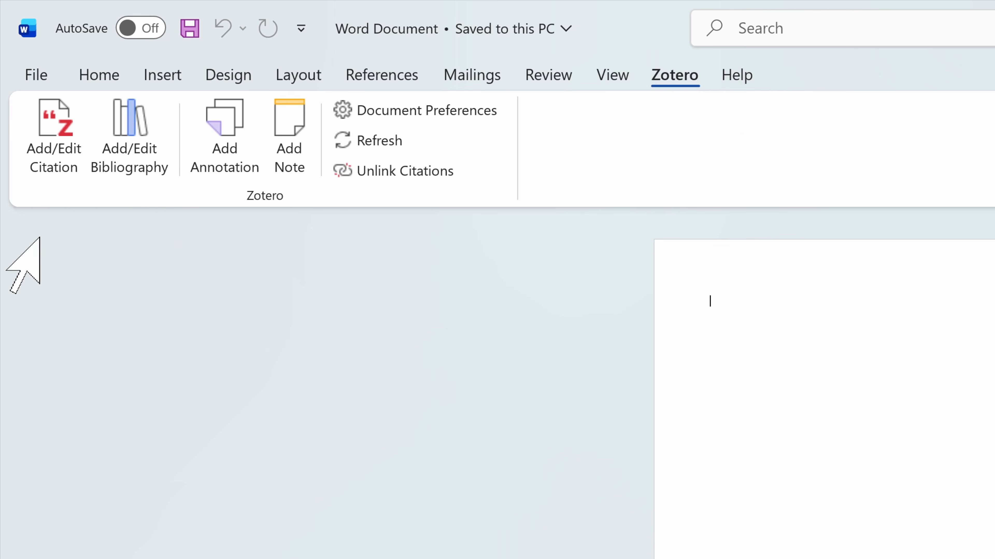
left_click(63, 173)
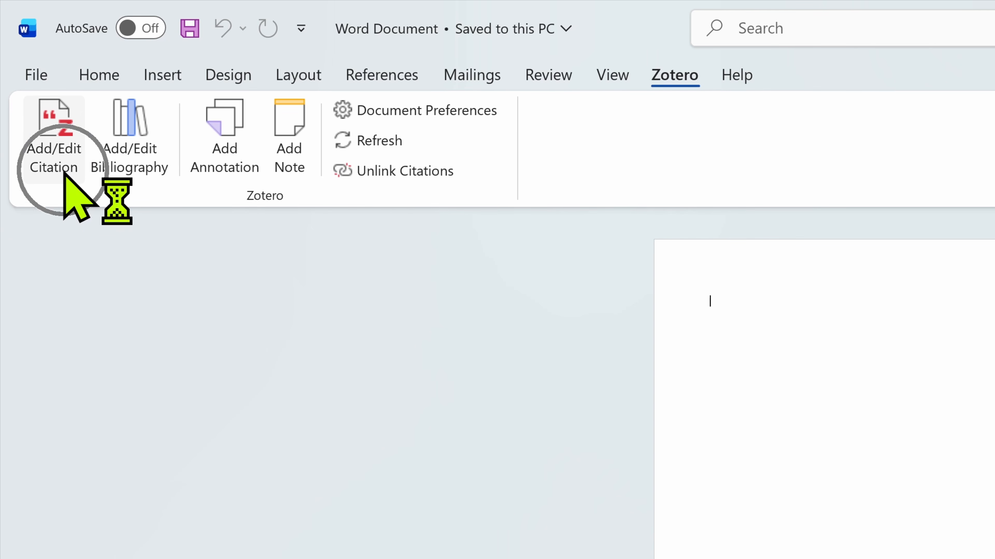
left_click(140, 173)
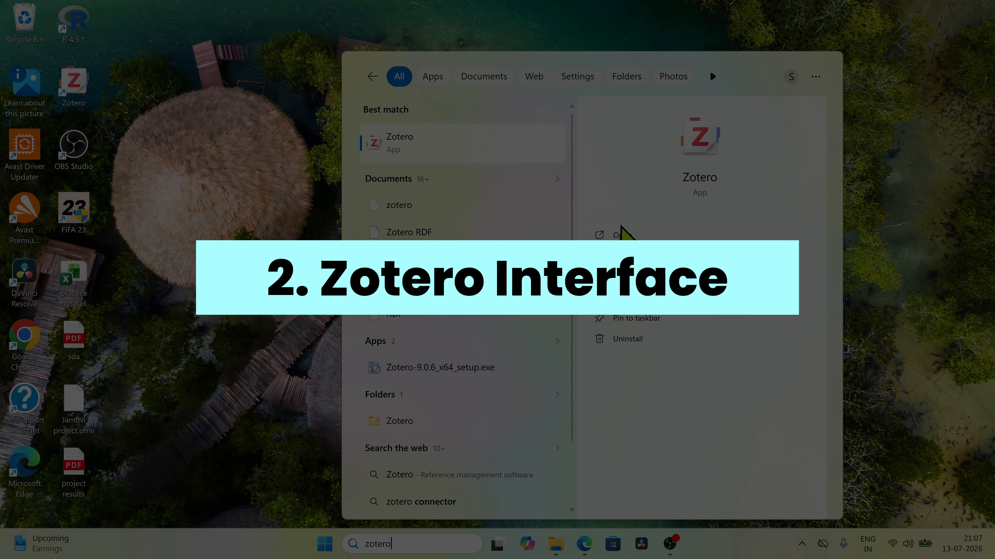
Step: Launch Zotero, start the account login from its Sync settings and open the free account registration form
left_click(622, 237)
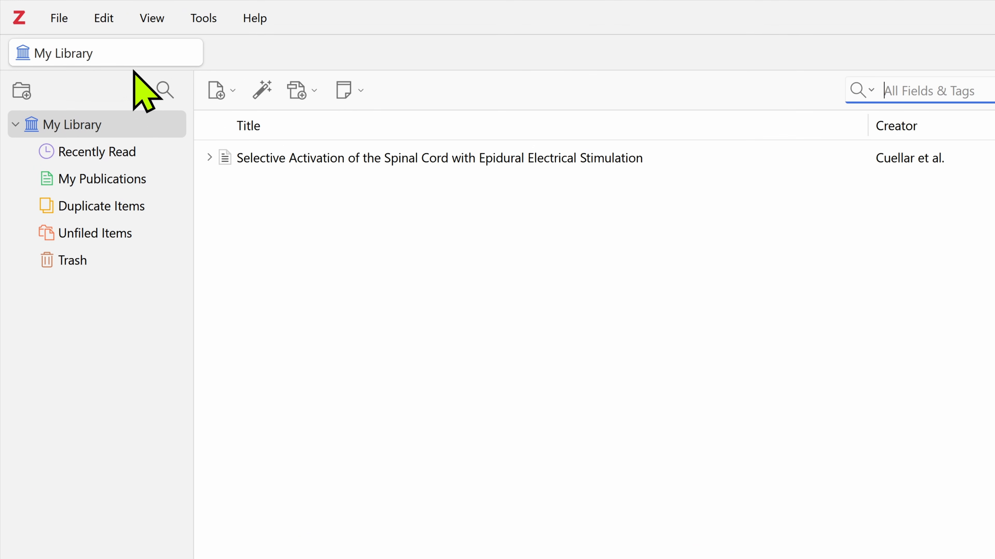
left_click(106, 24)
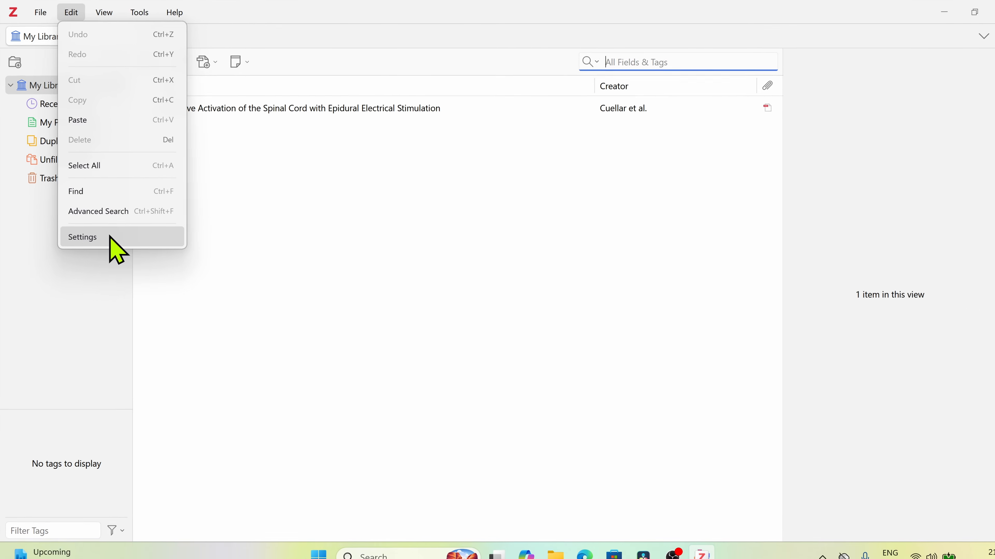
left_click(111, 238)
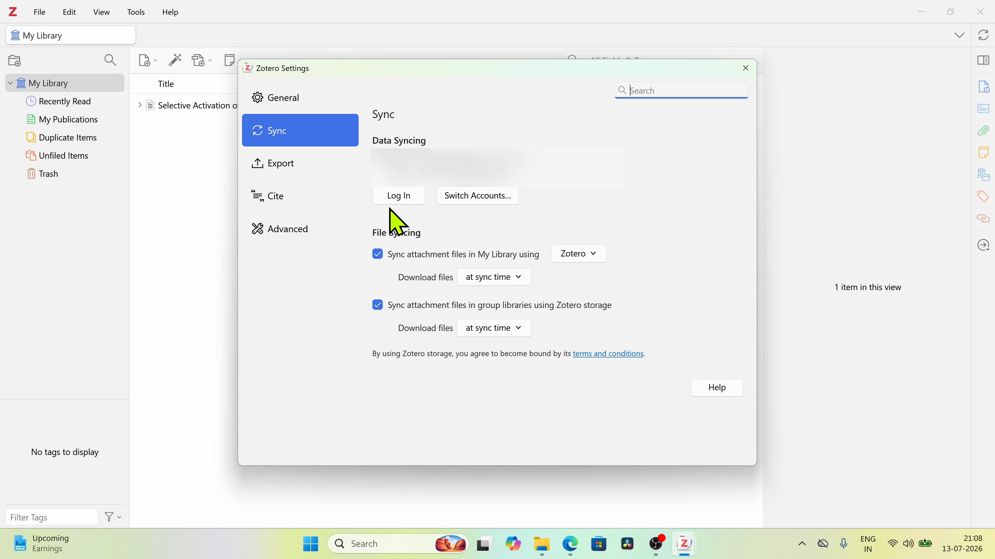
left_click(399, 196)
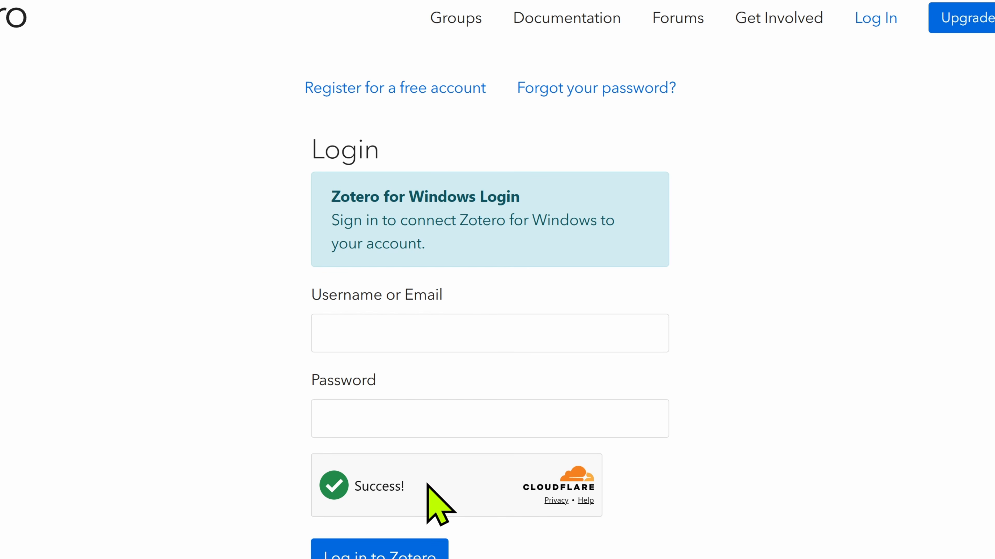
left_click(357, 96)
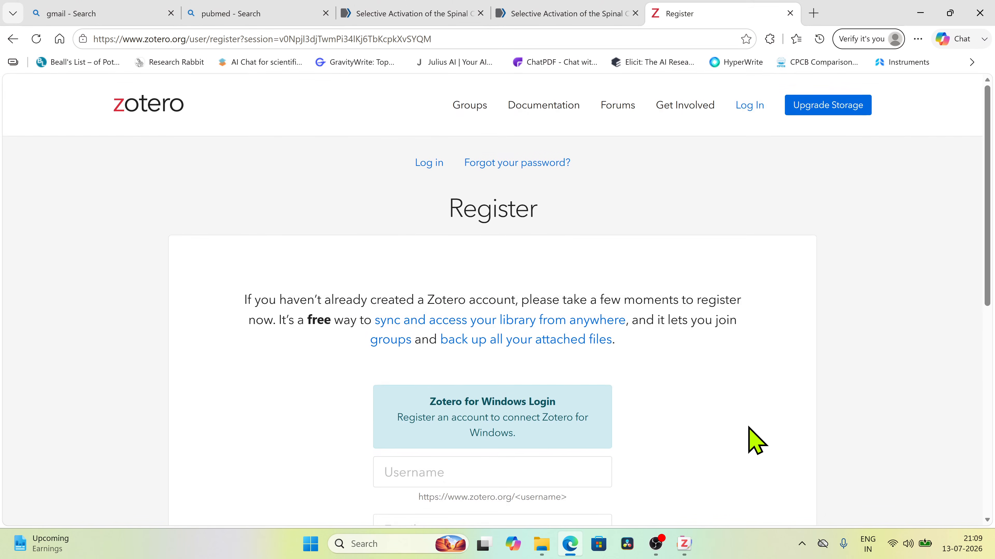
scroll(756, 441, "down", 3)
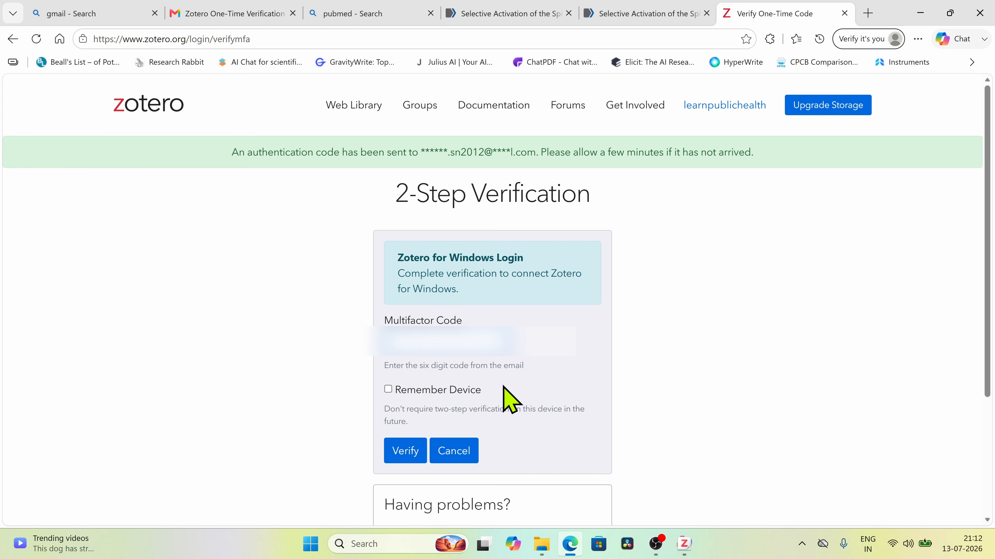
Step: Submit the two-step verification on the Zotero website and authorize Zotero for Windows to access the account
left_click(399, 461)
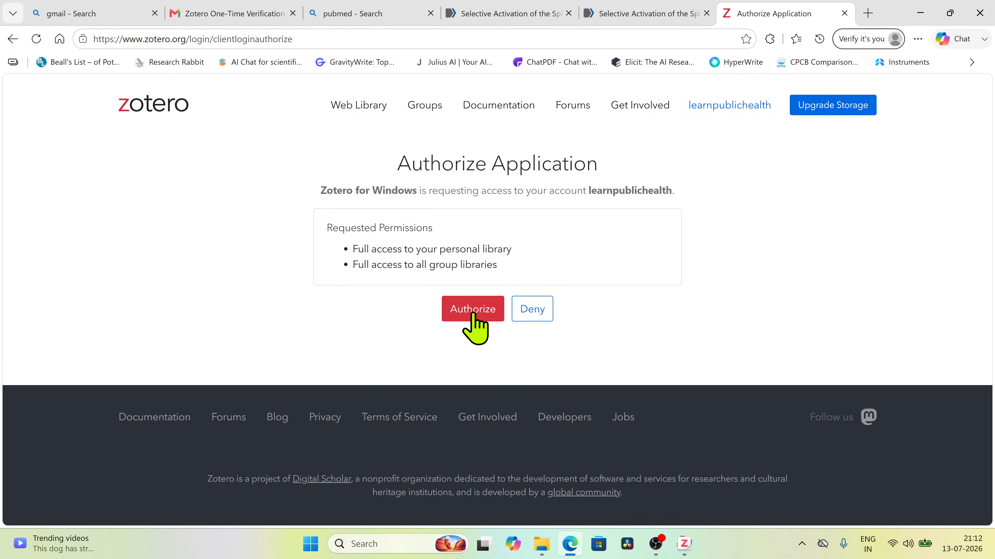
left_click(474, 312)
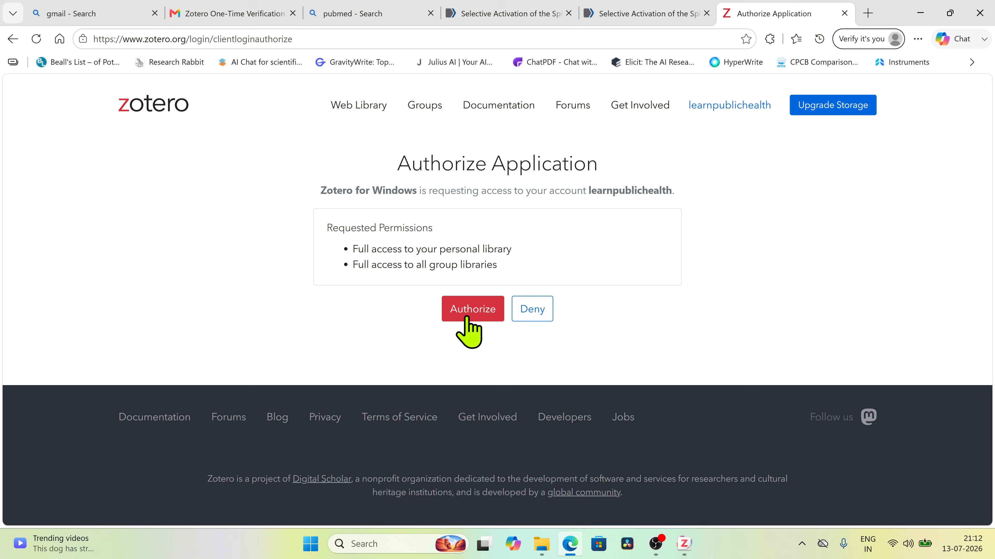
left_click(478, 309)
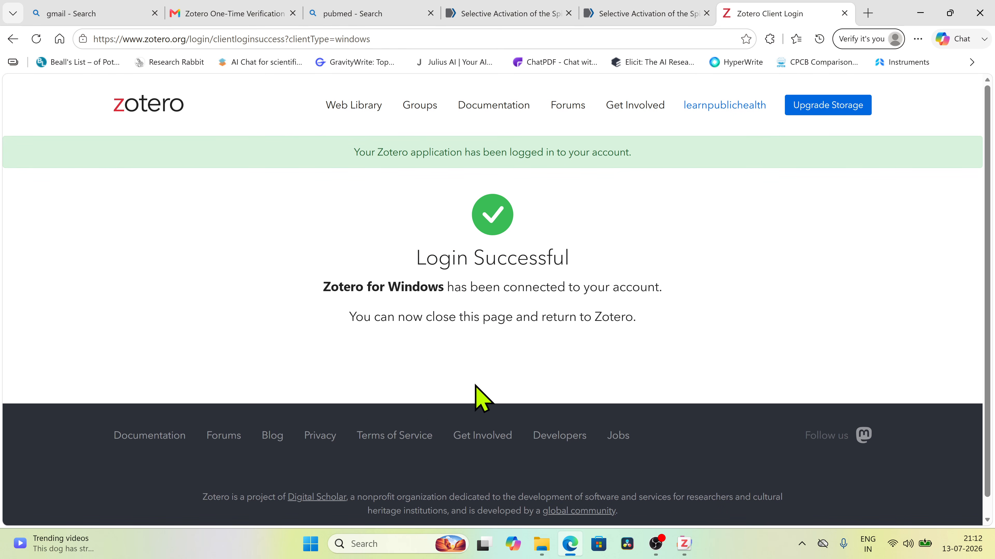
Step: Return to Zotero, close the settings window and sync the library with the connected account
mouse_move(689, 552)
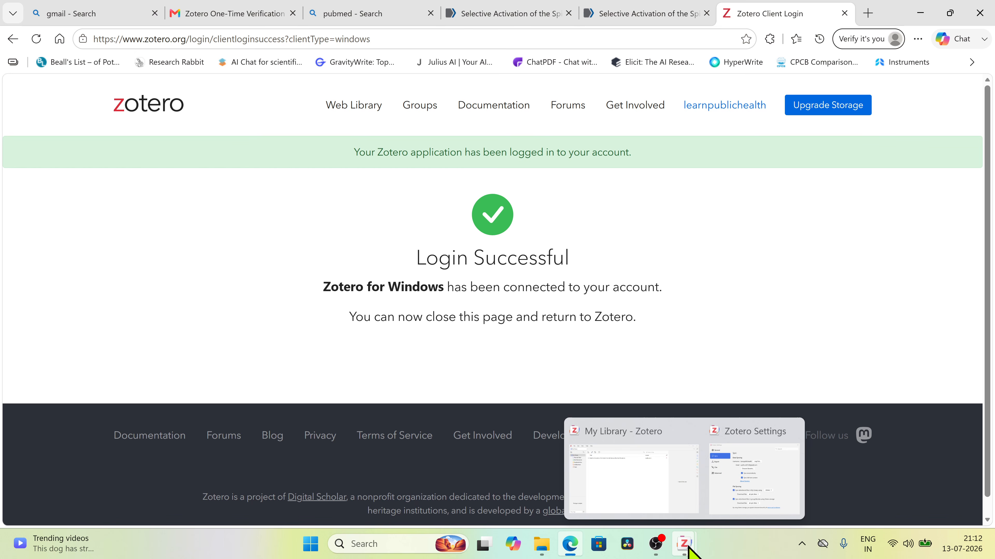
left_click(779, 469)
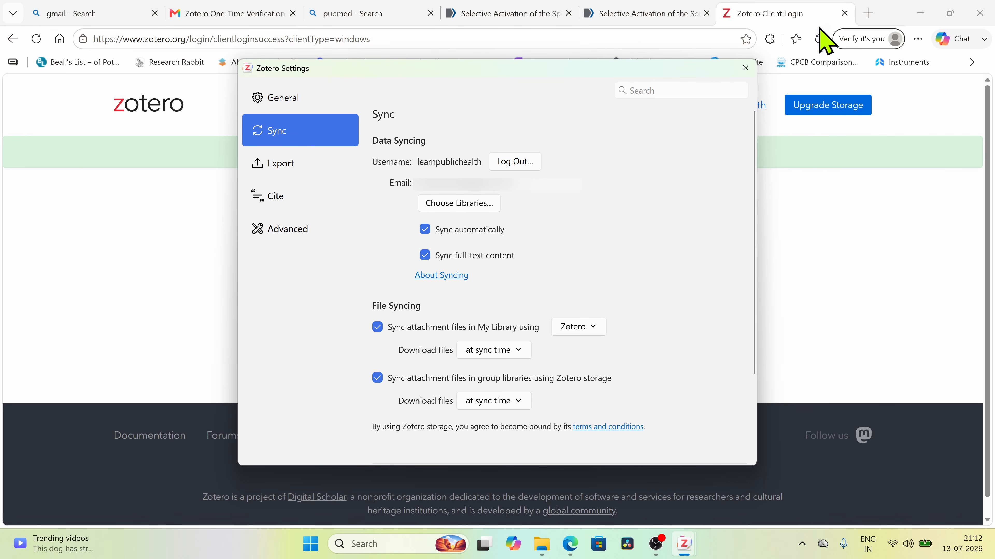
left_click(746, 69)
left_click(689, 545)
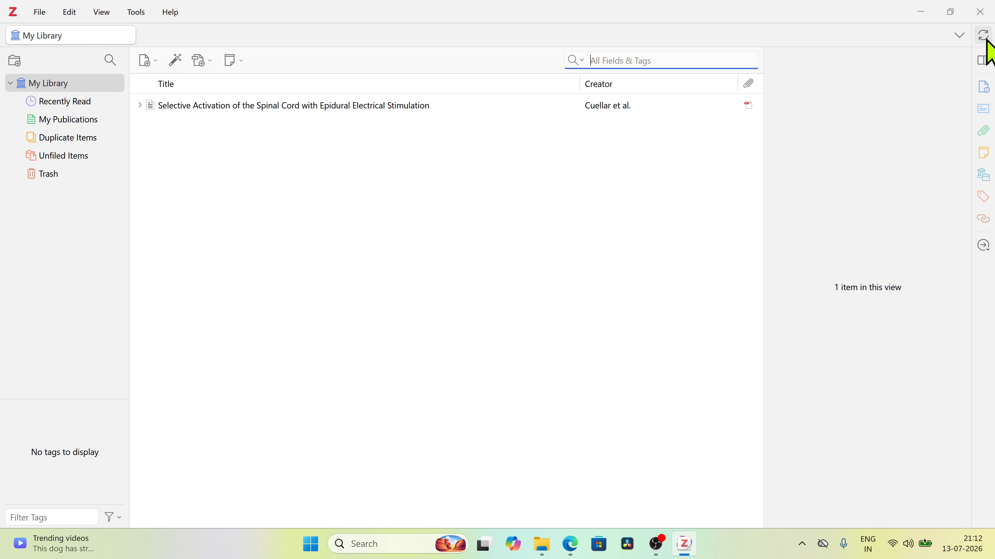
left_click(983, 36)
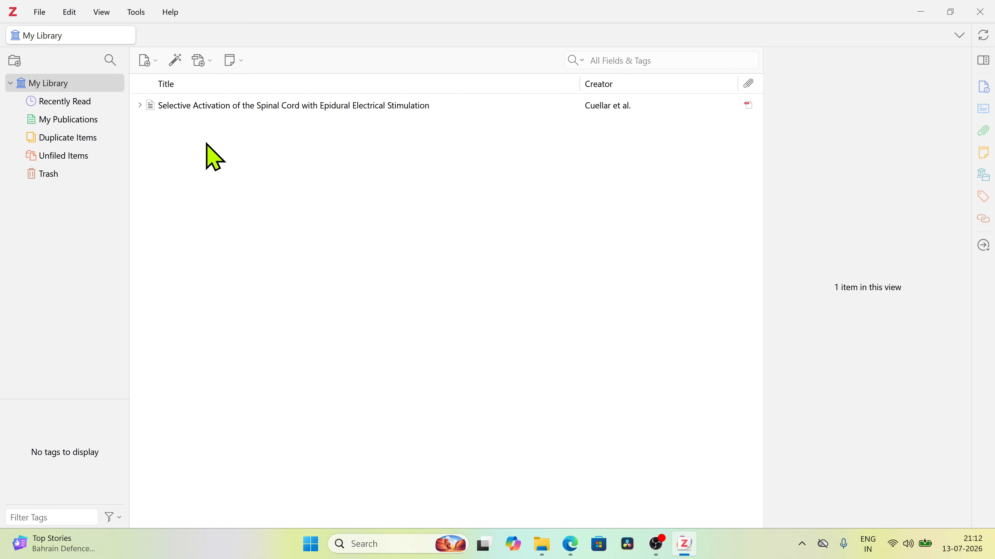
left_click(216, 353)
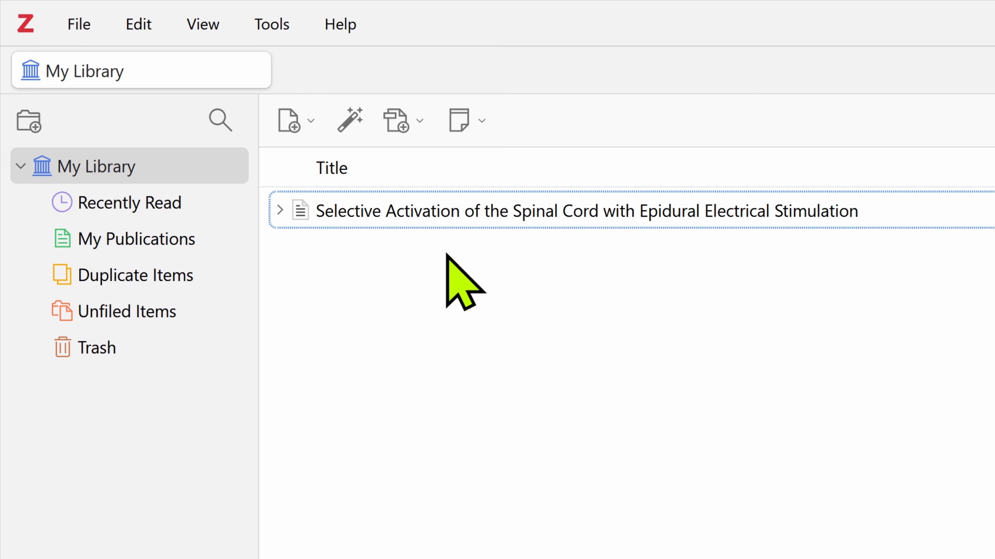
left_click(349, 141)
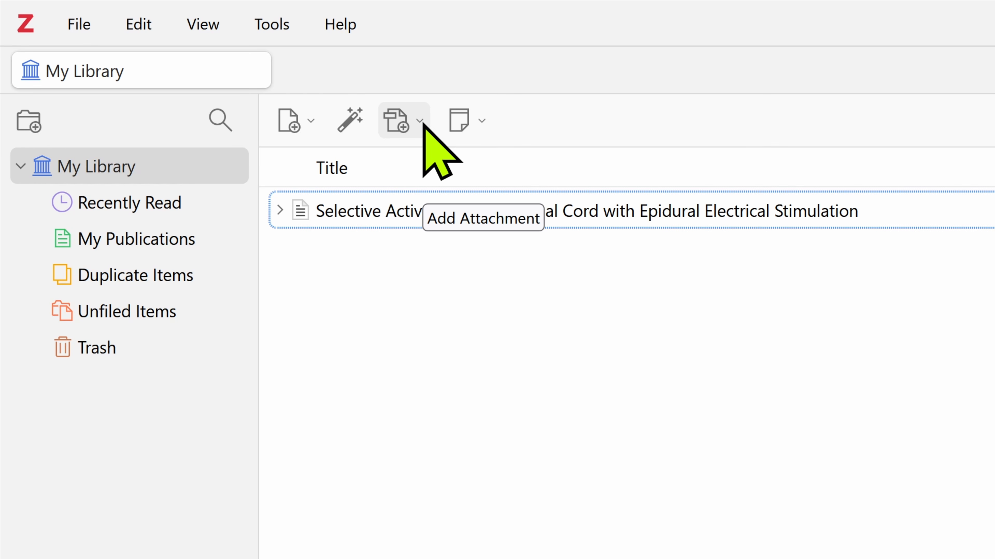
left_click(423, 124)
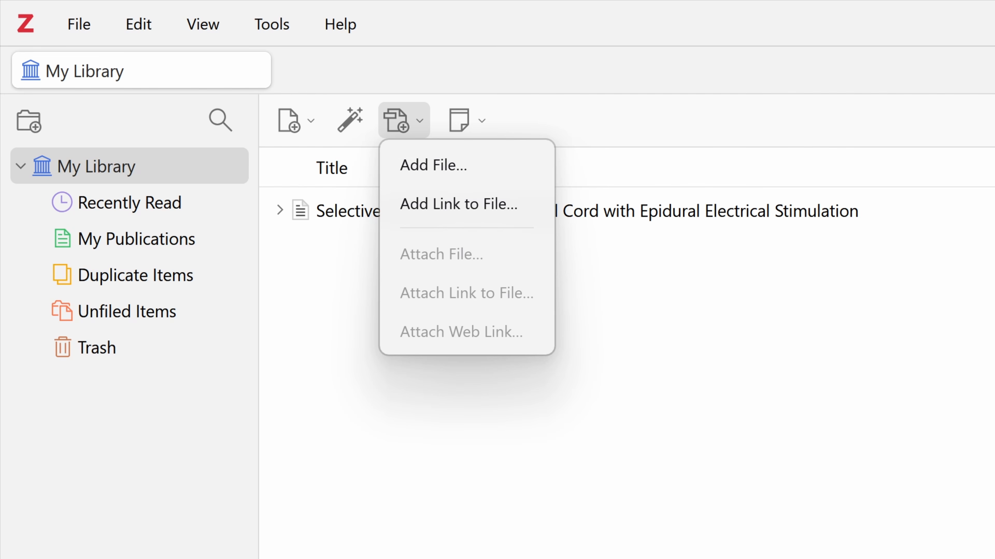
left_click(874, 447)
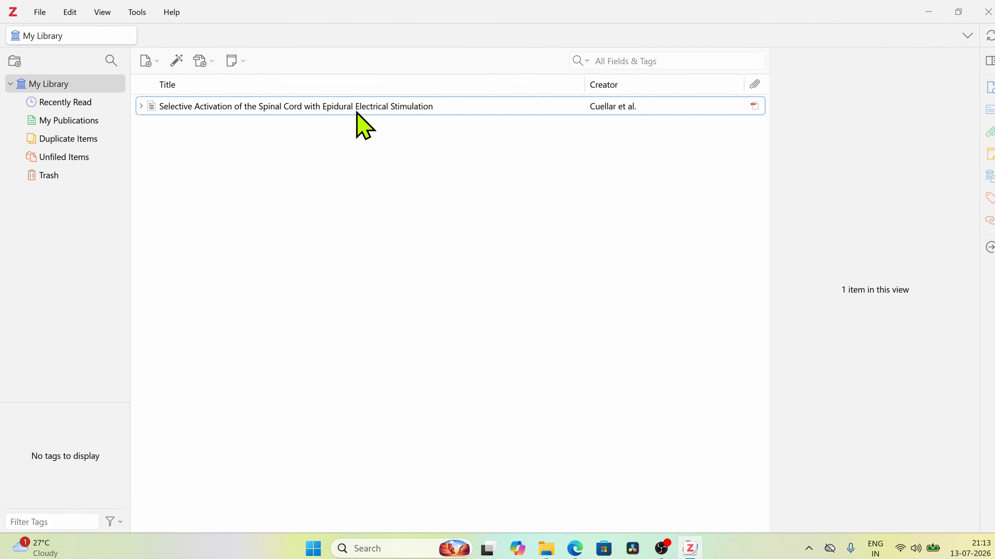
Step: Examine the spinal cord stimulation article's details, including its info fields, attachments, libraries and collections, tags and related items
left_click(354, 112)
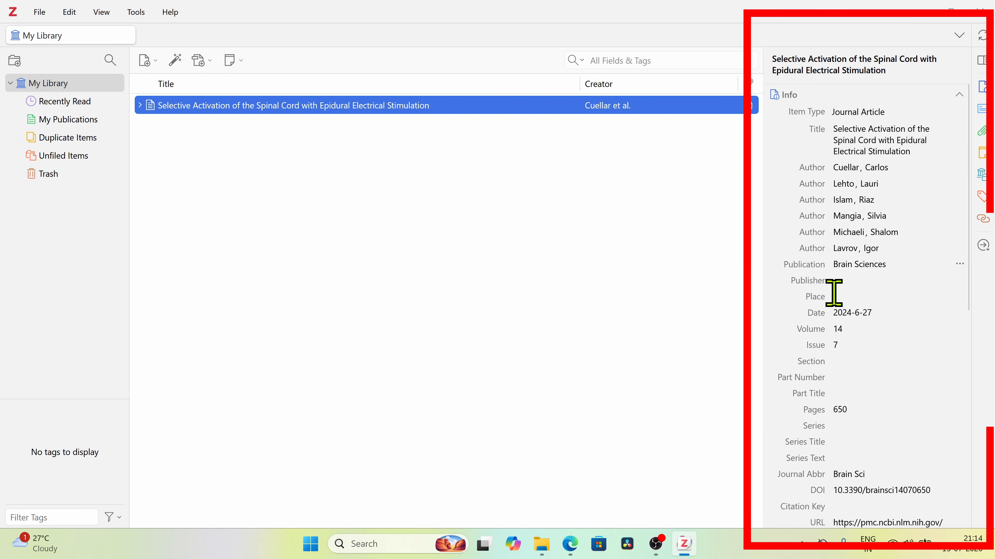
scroll(917, 366, "down", 3)
scroll(920, 366, "down", 12)
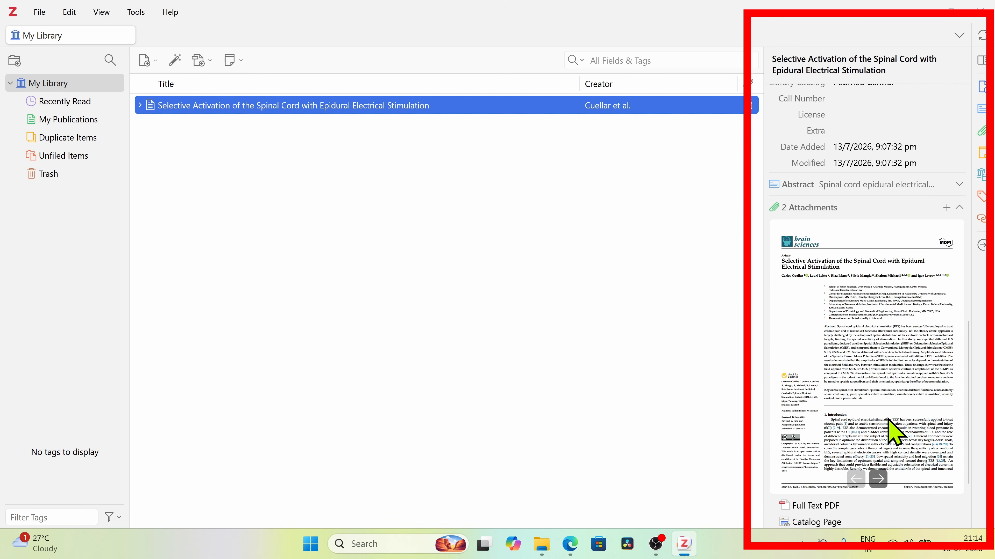
scroll(883, 490, "down", 2)
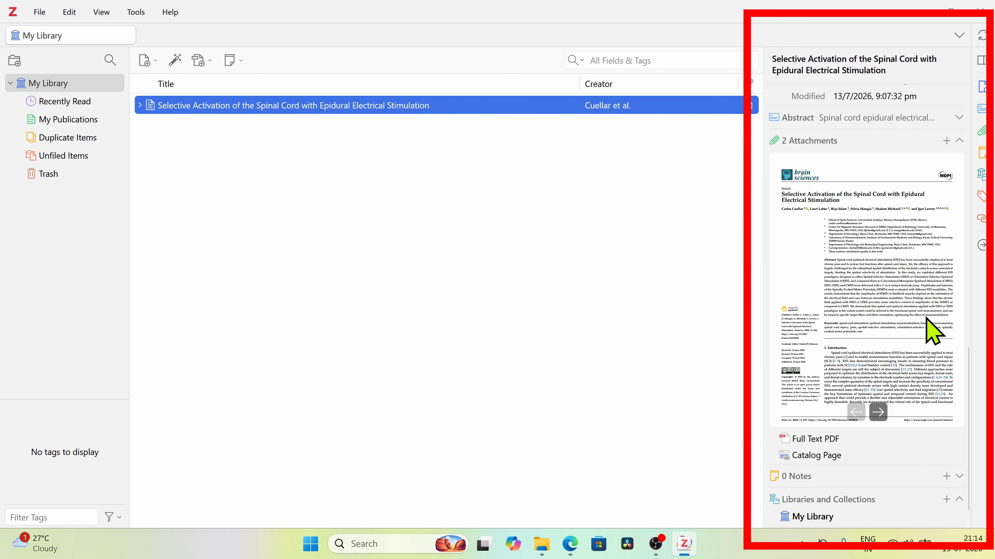
left_click(901, 293)
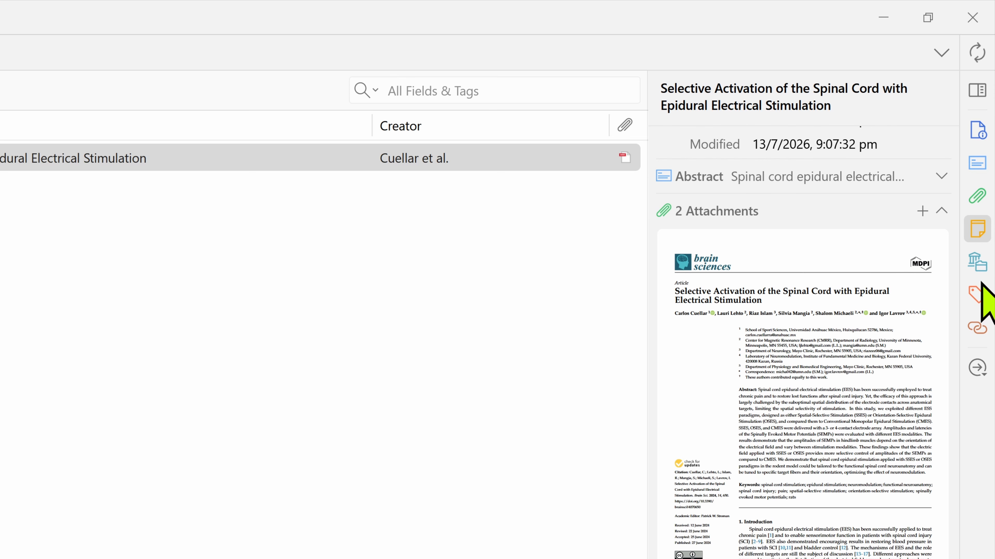
left_click(978, 262)
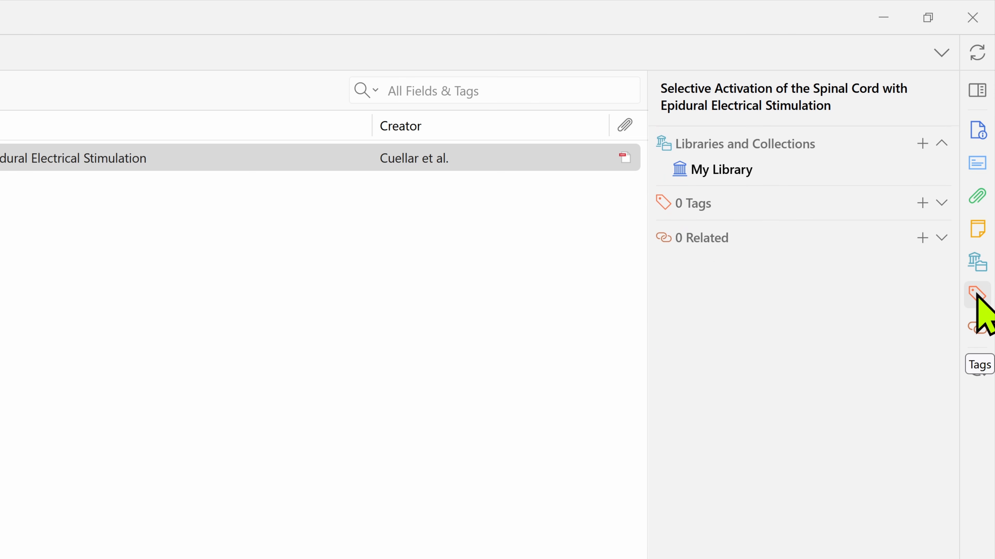
left_click(977, 309)
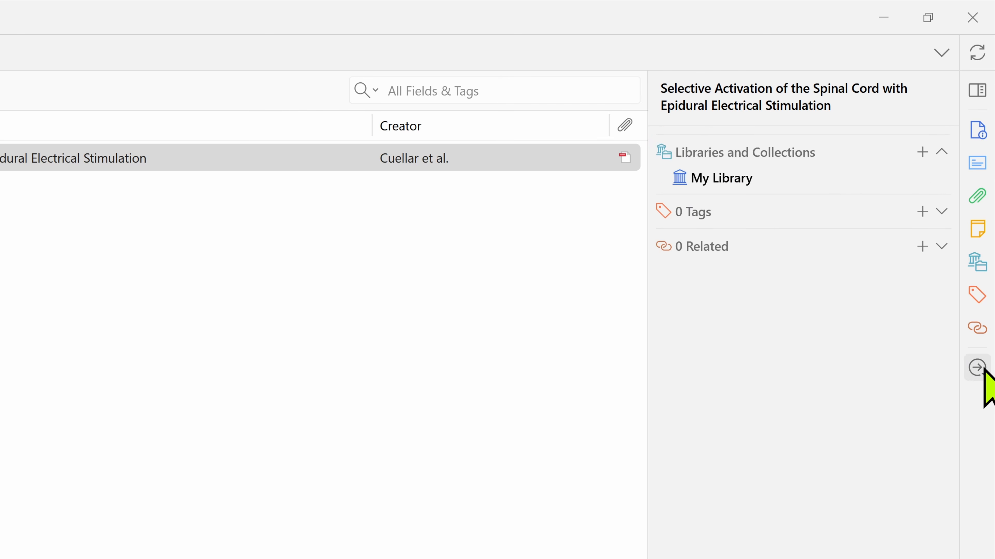
left_click(978, 330)
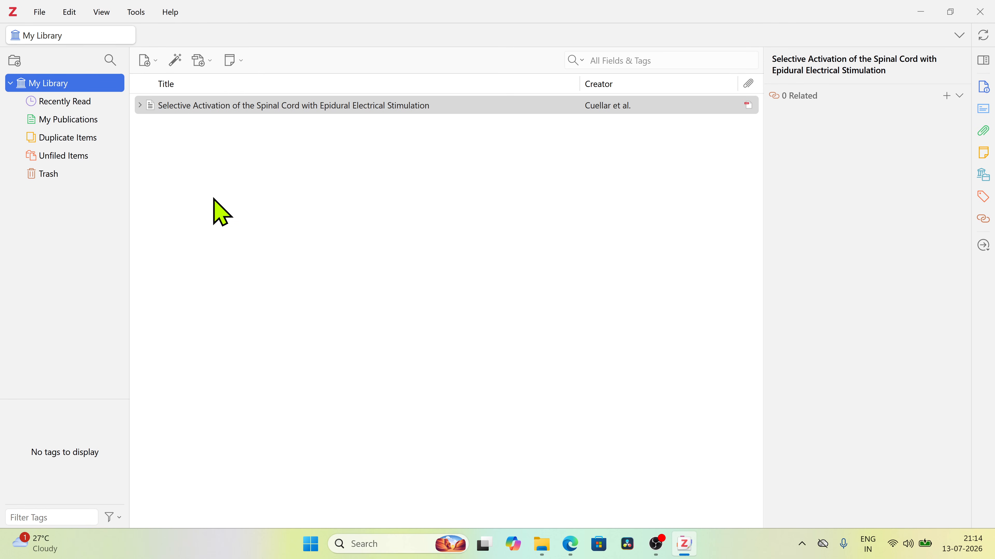
Step: Move the article on selective activation of the spinal cord to the trash
left_click(347, 108)
right_click(349, 110)
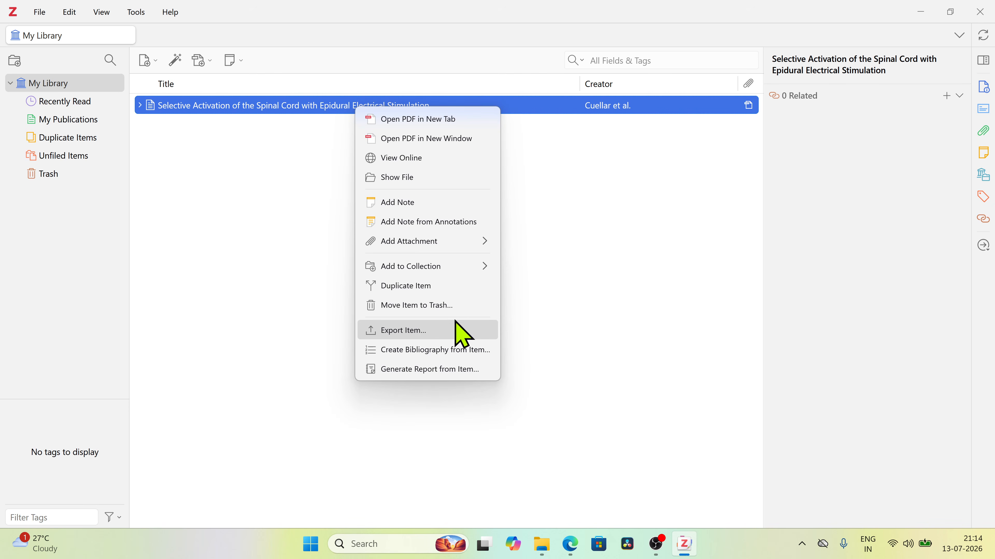
left_click(454, 307)
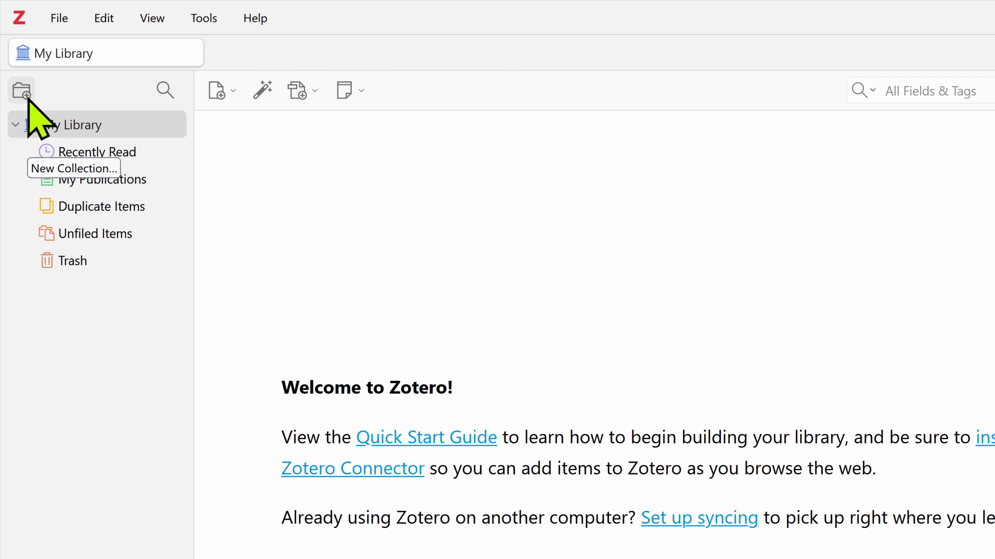
Step: Create a collection named "Depression in adolescents" in My Library
left_click(24, 92)
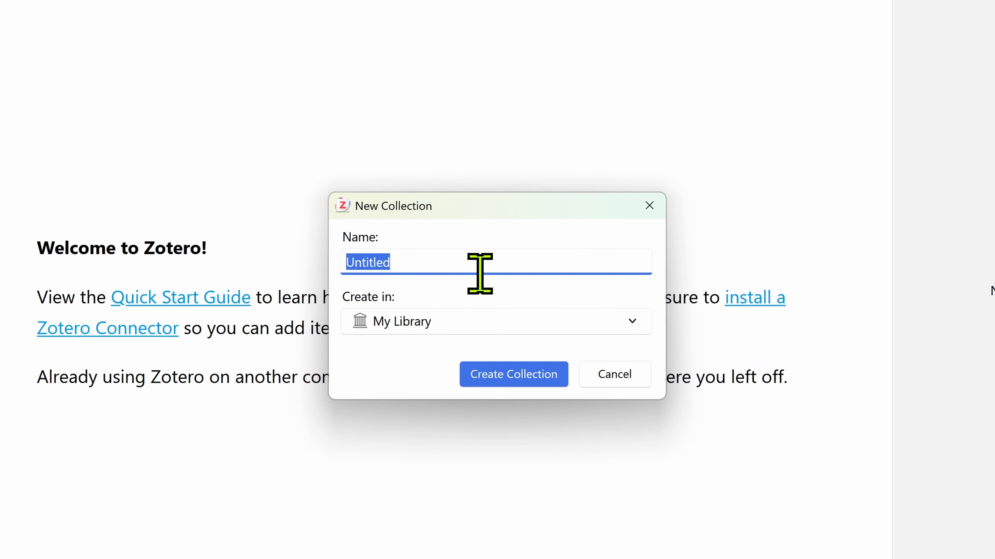
type("Depression in adolescents")
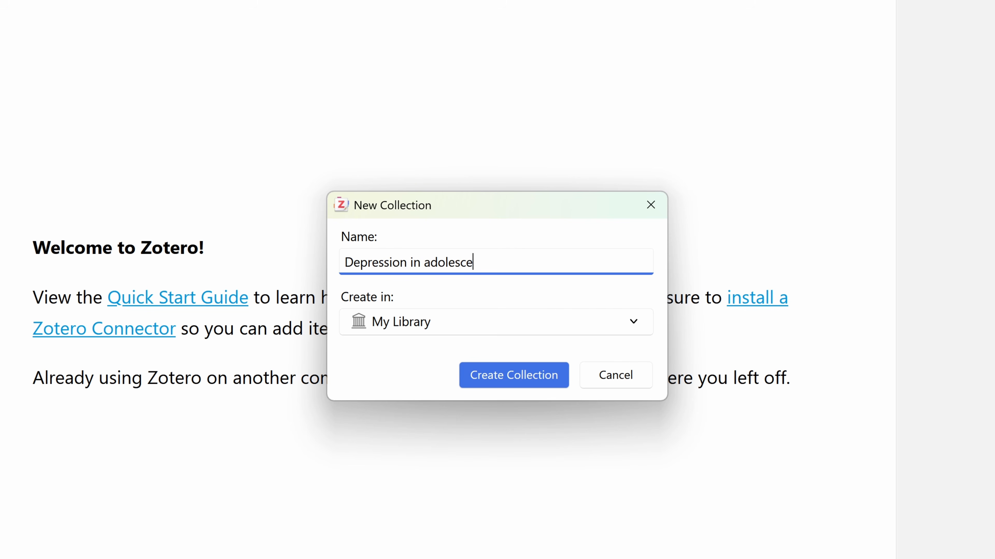
left_click(509, 376)
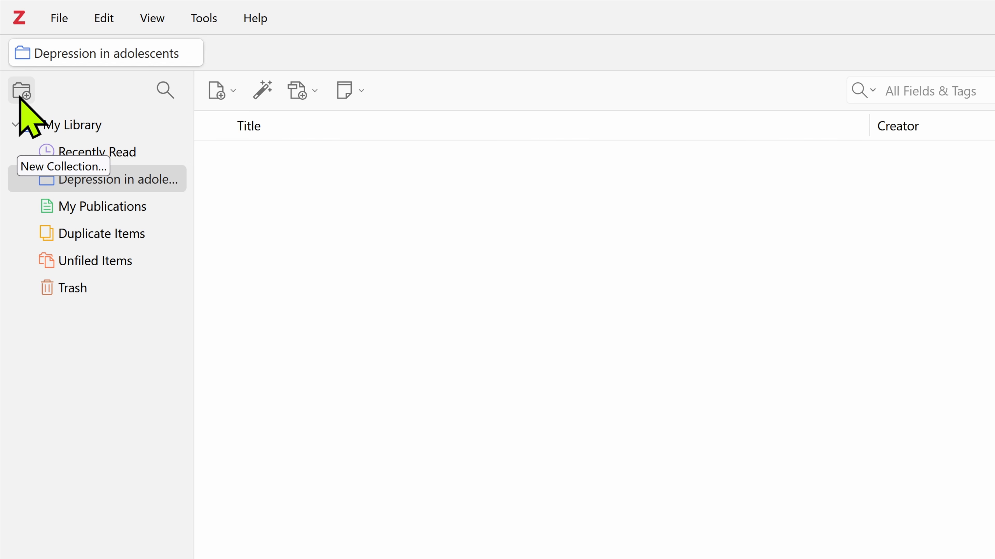
Step: Create a subcollection named "Depression in rural" inside the Depression in adolescents collection
left_click(21, 96)
type("Depression in rural")
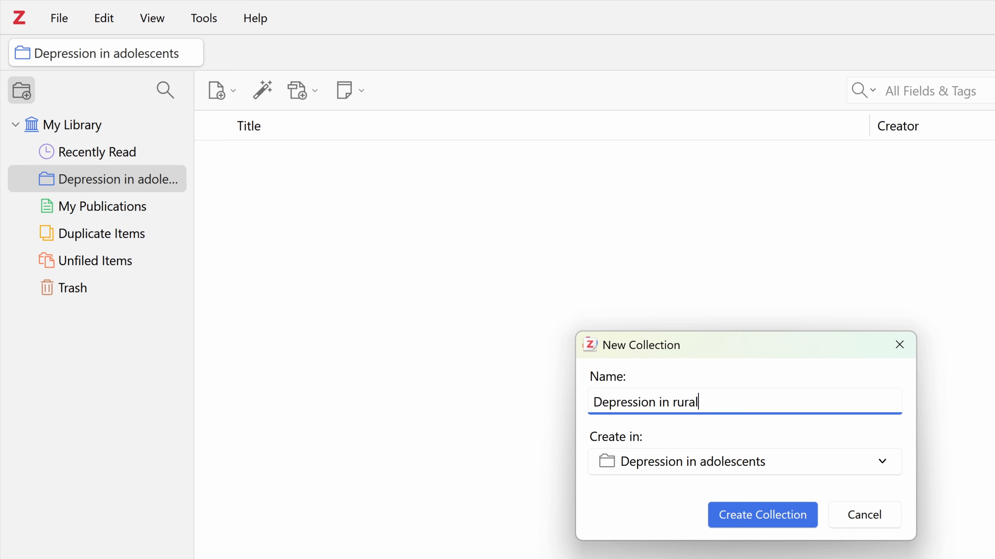
left_click(654, 470)
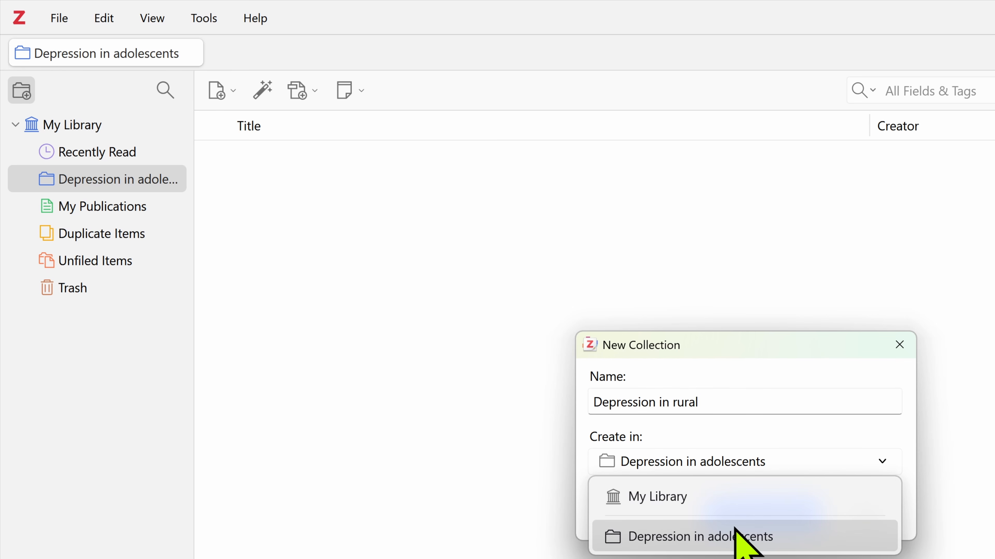
left_click(736, 540)
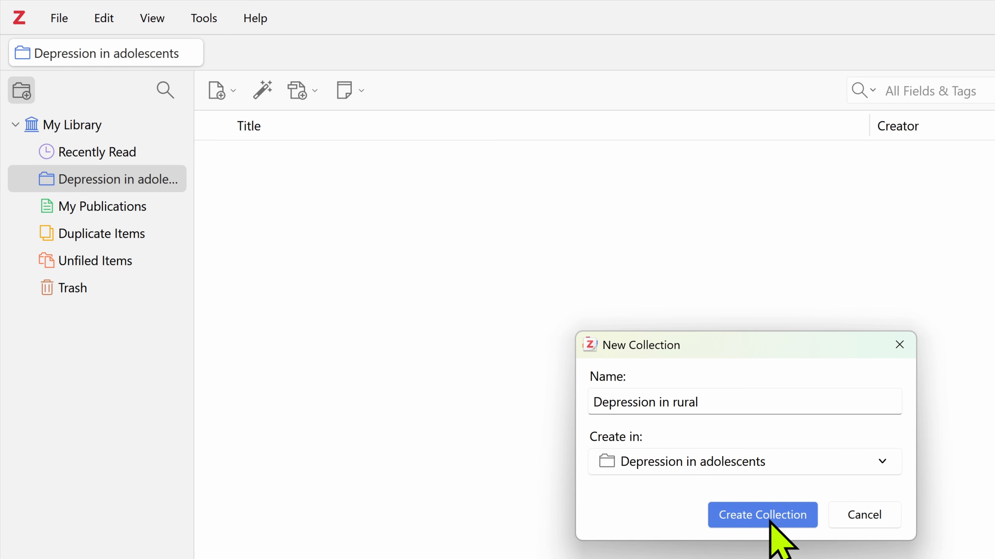
left_click(770, 522)
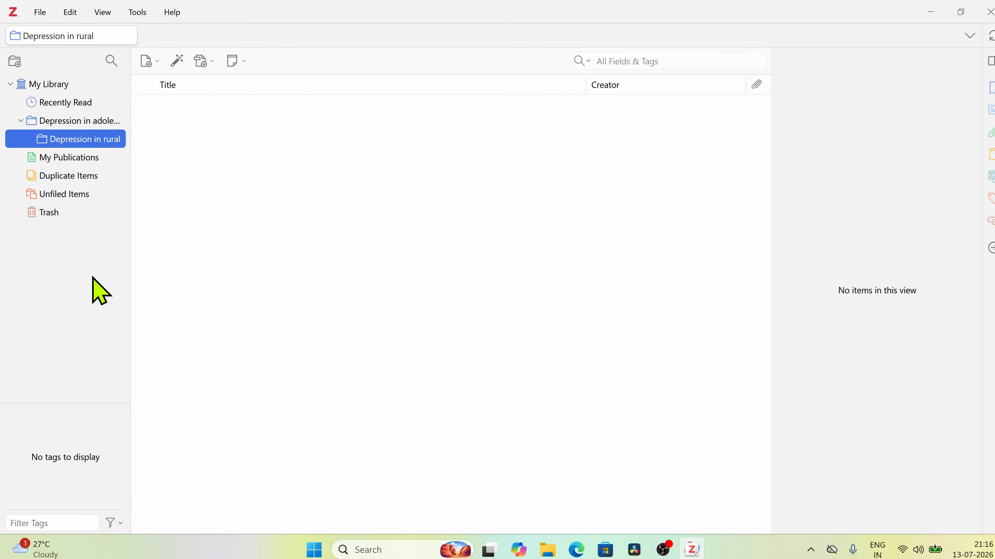
left_click(154, 198)
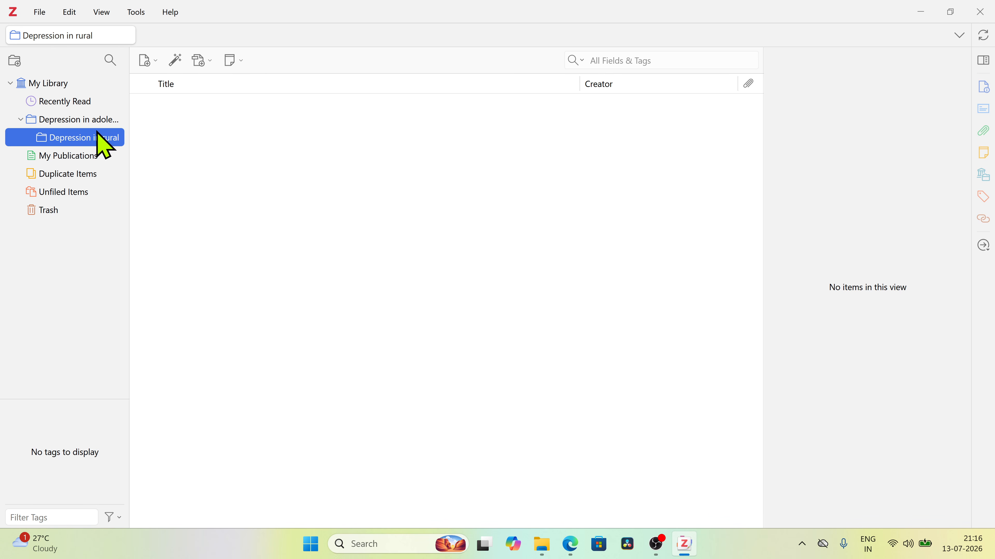
Step: Create a subcollection named "Depression in urban" inside Depression in adolescents and switch between the rural and urban subcollections
left_click(100, 125)
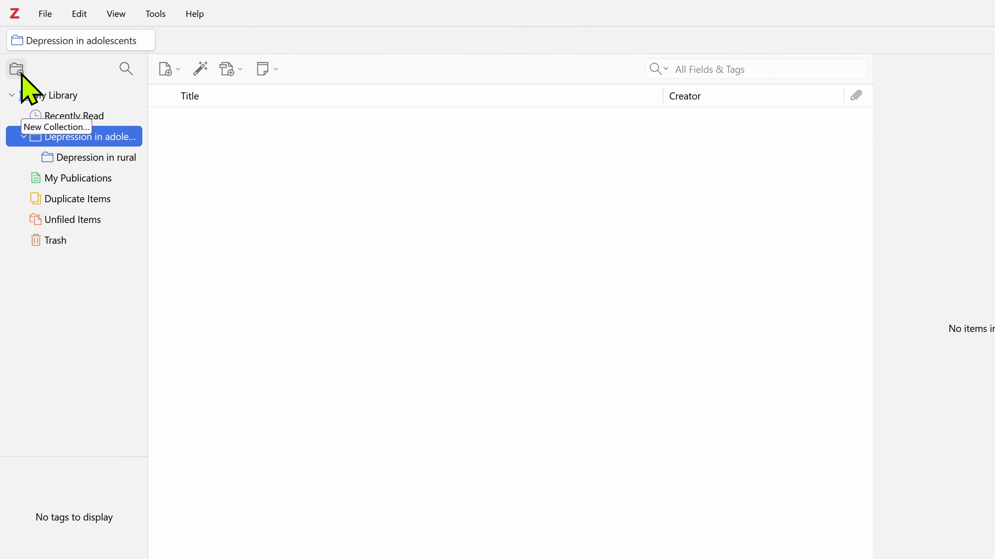
left_click(16, 62)
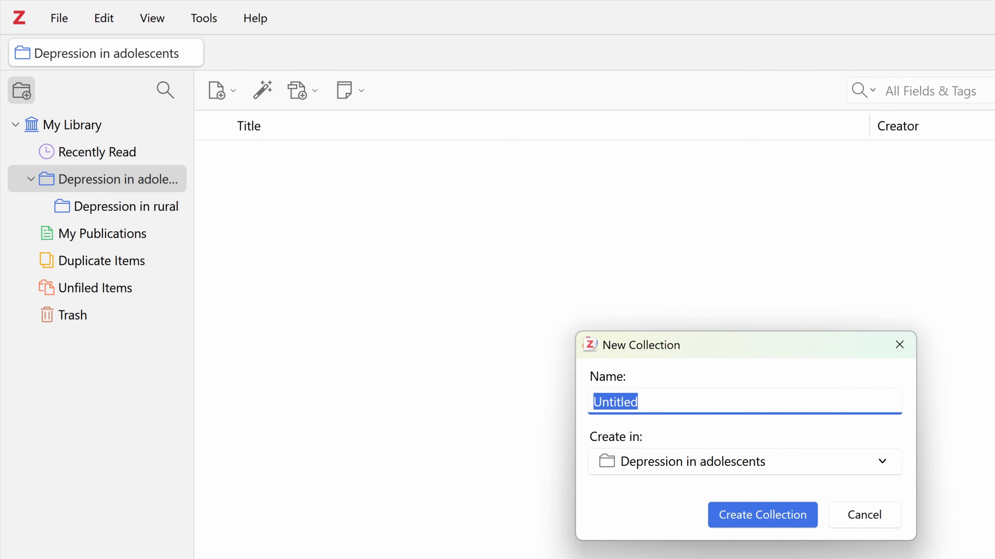
type("Depr")
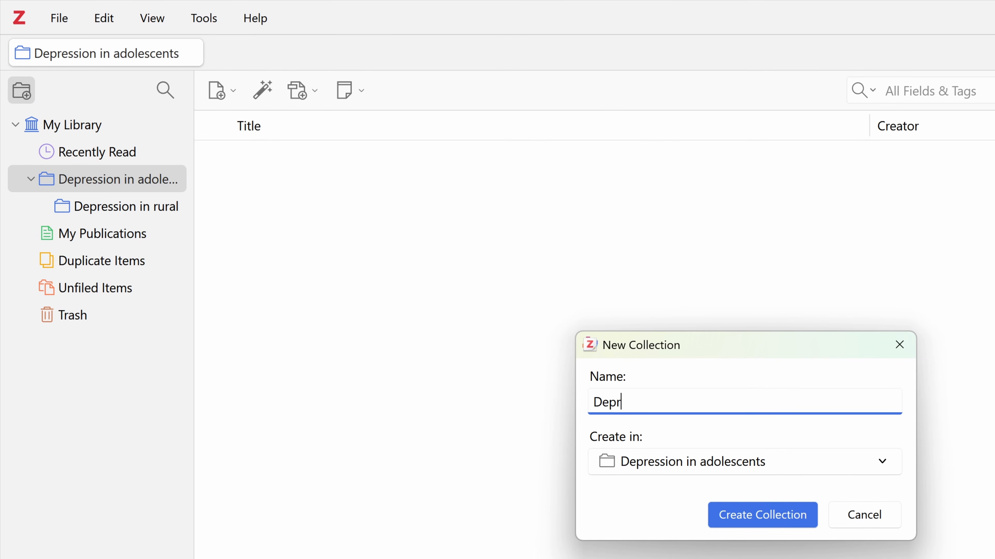
type("ession in urban")
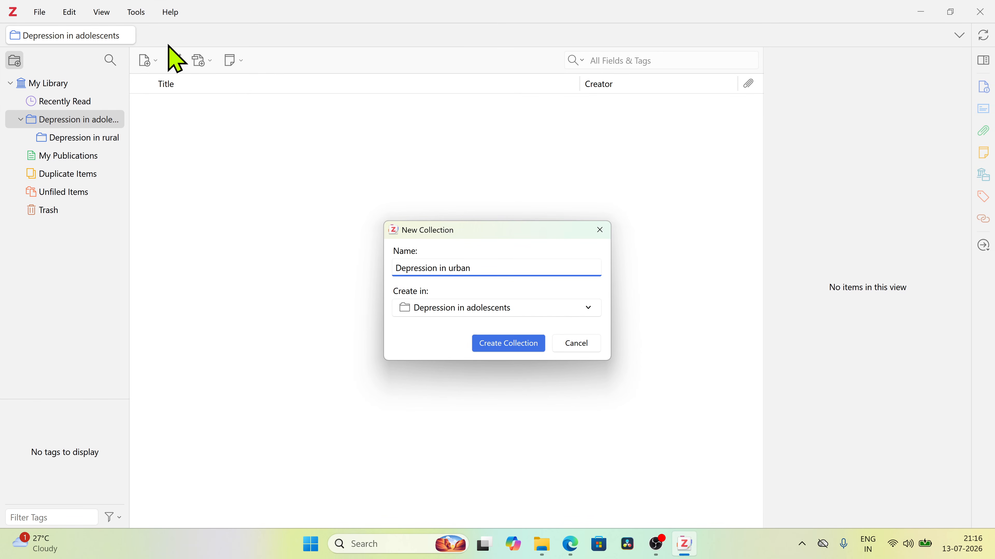
left_click(452, 311)
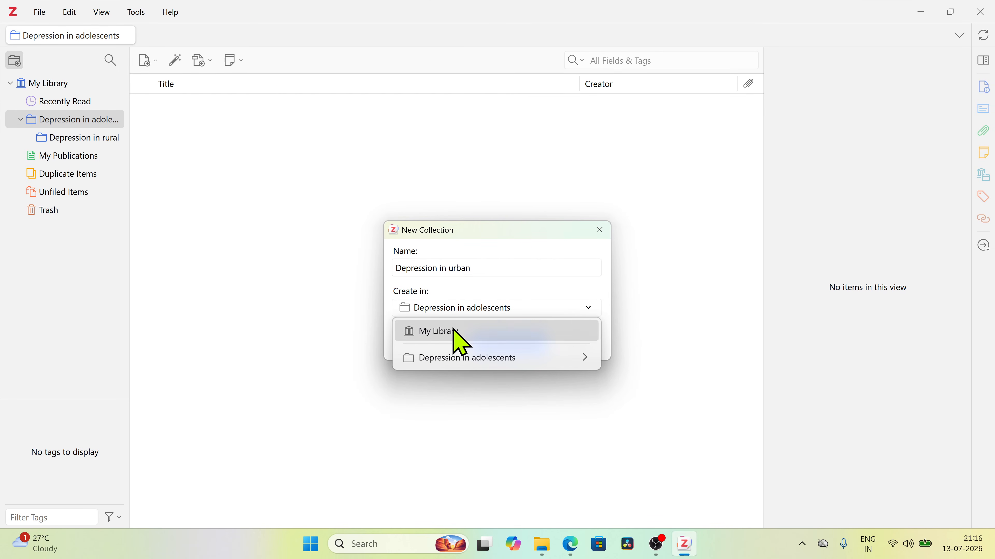
mouse_move(454, 354)
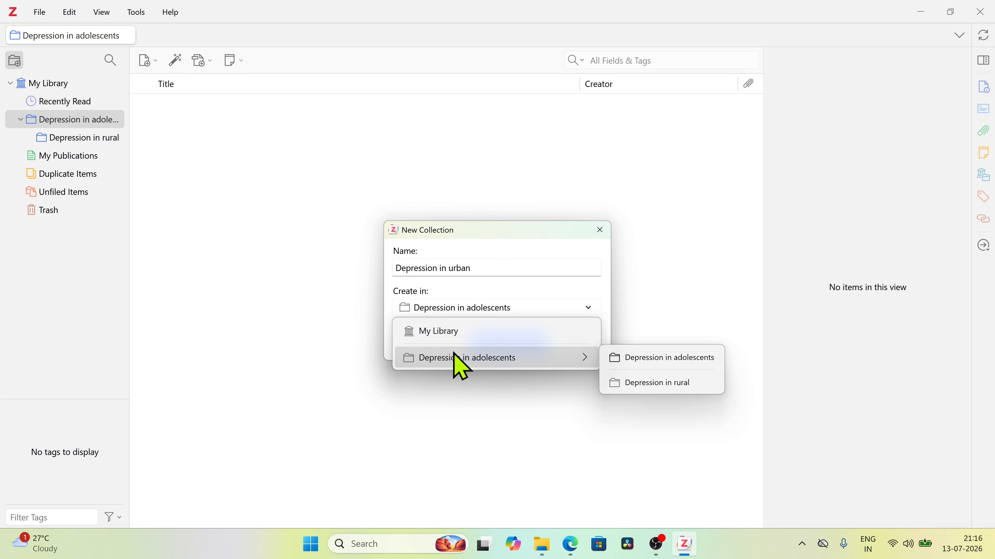
left_click(453, 352)
left_click(497, 351)
left_click(101, 144)
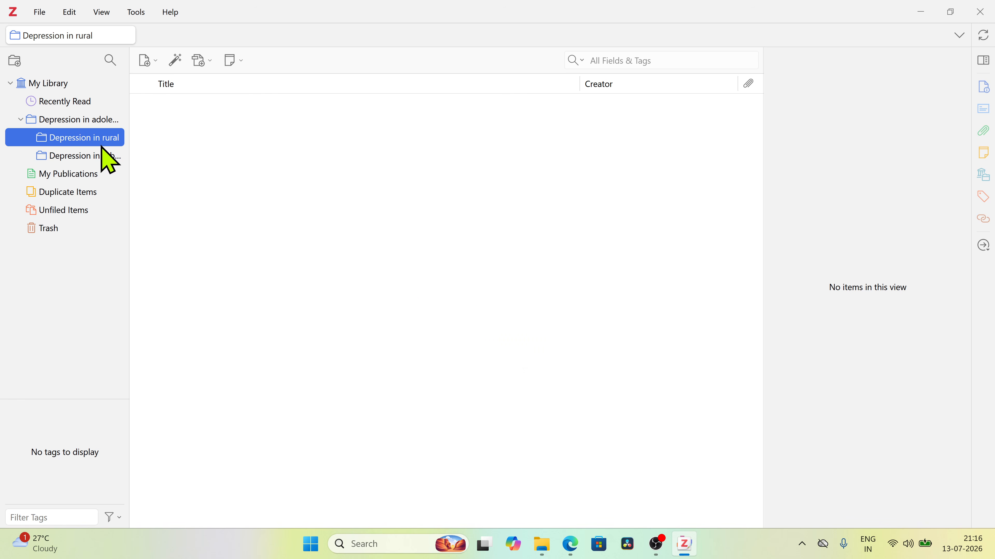
left_click(103, 155)
left_click(109, 137)
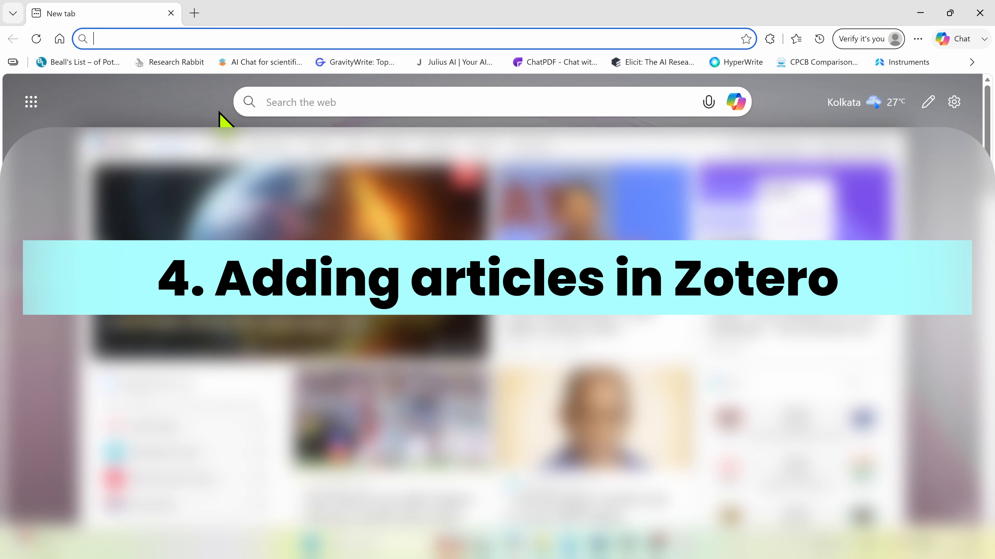
Step: Switch to Edge, search the web for "pubmed" and open the PubMed website
left_click(212, 38)
type("pubmed")
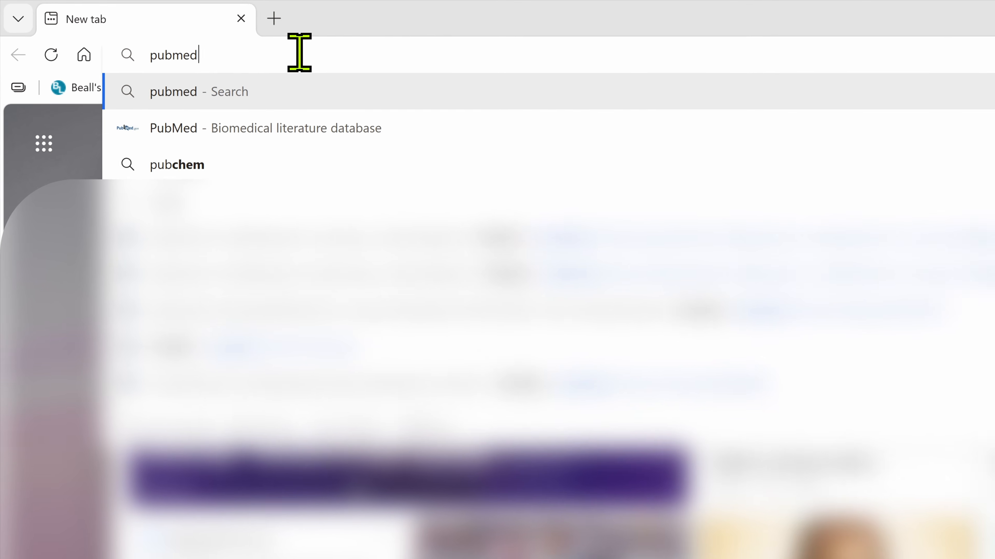
key("Return")
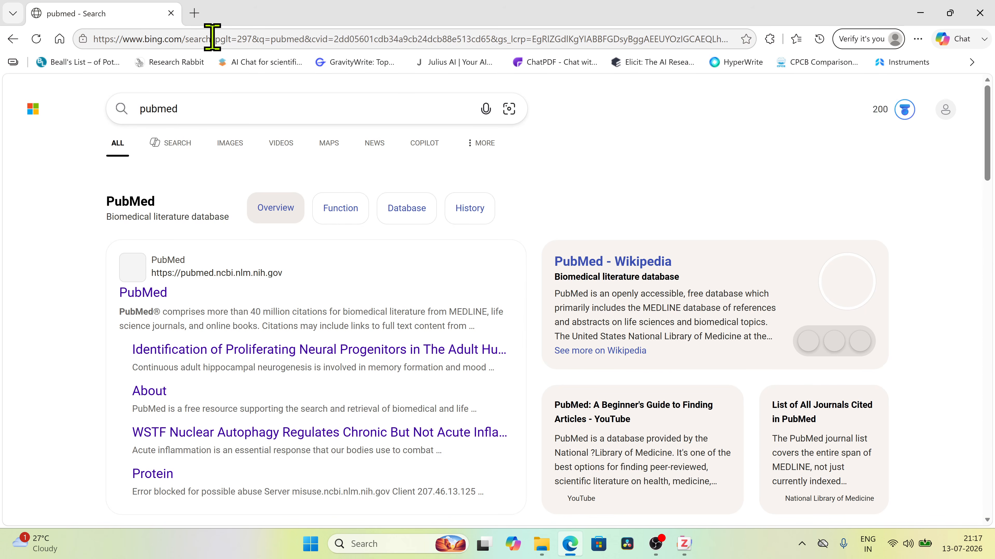
left_click(152, 283)
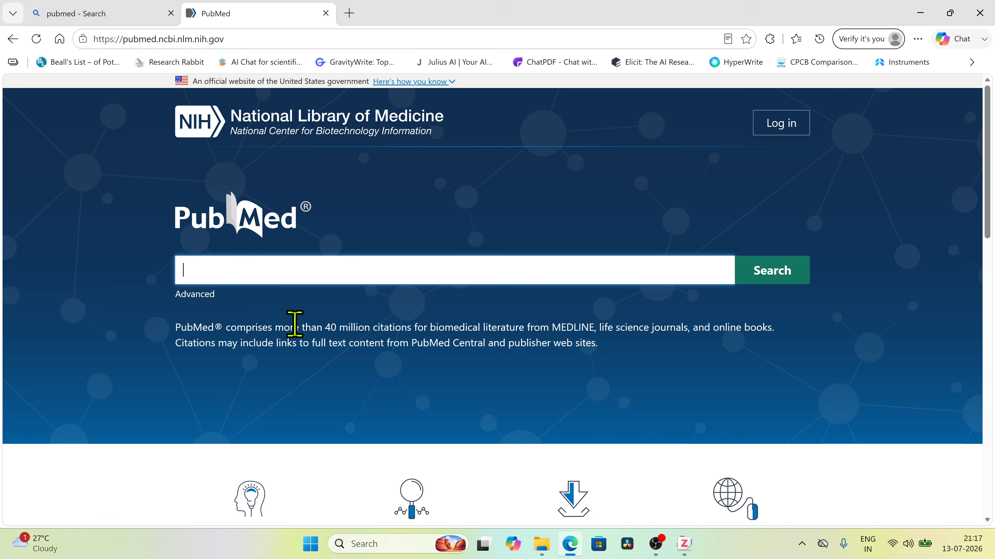
Step: Search PubMed for "depression in adolescents in rural india"
type("derp")
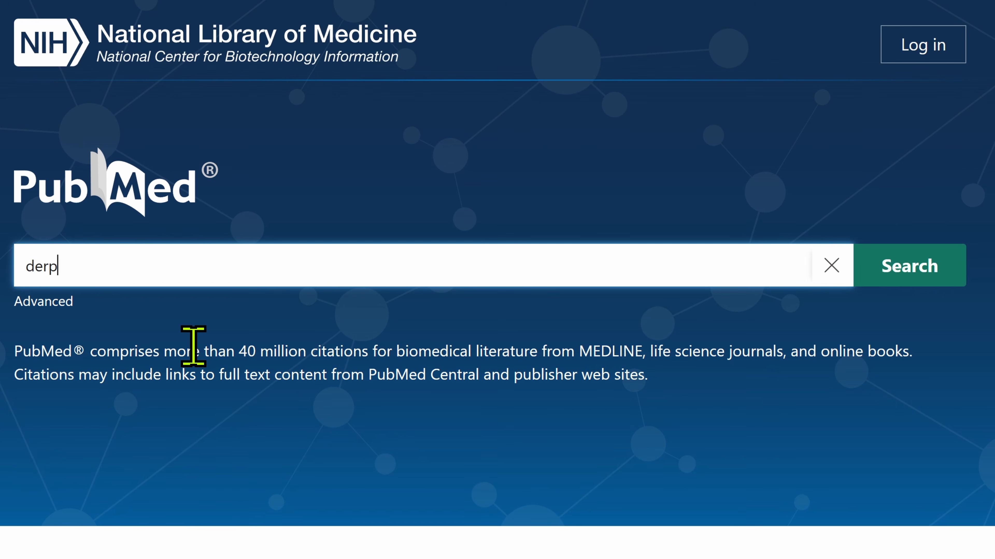
key("BackSpace")
key("BackSpace")
type("pres")
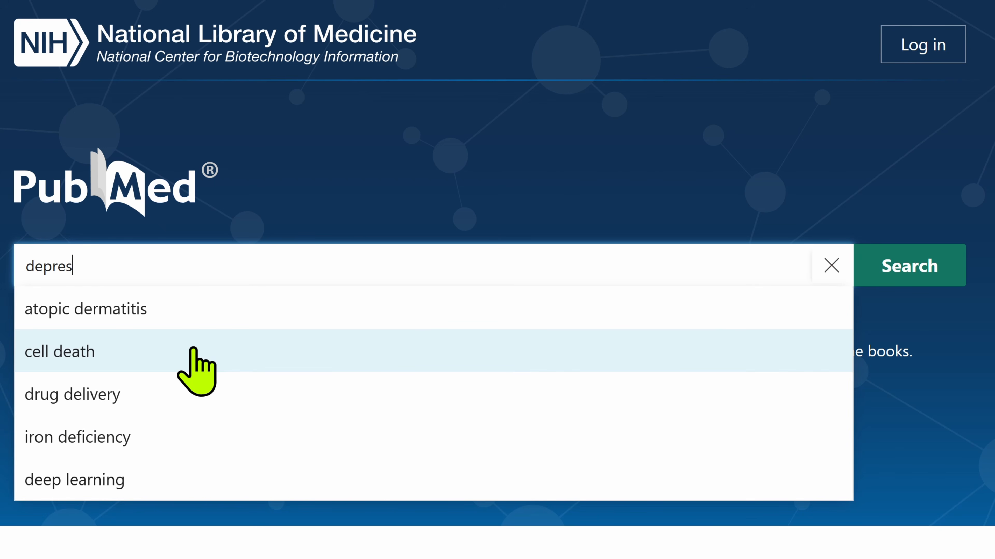
type("sion in adol")
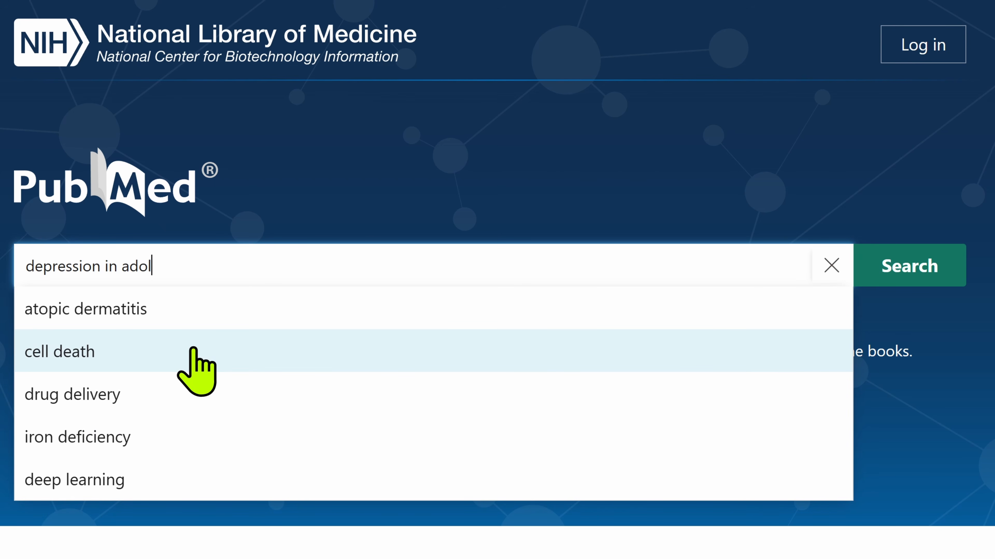
type("escents in rural india")
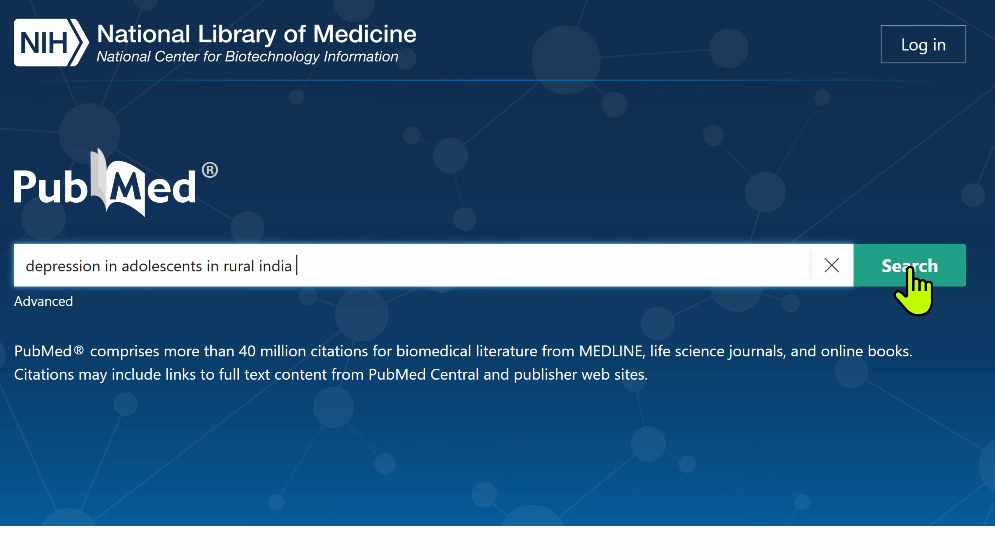
left_click(908, 270)
Step: Filter the results to free full text and open the article "Depression among adolescents in a rural community of north India: A cross-sectional study"
scroll(353, 478, "down", 3)
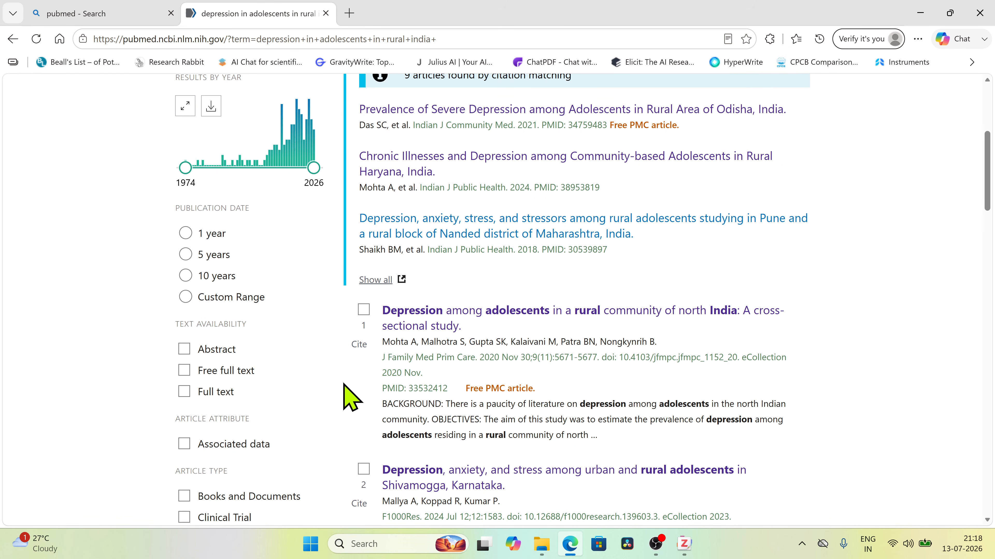
left_click(254, 371)
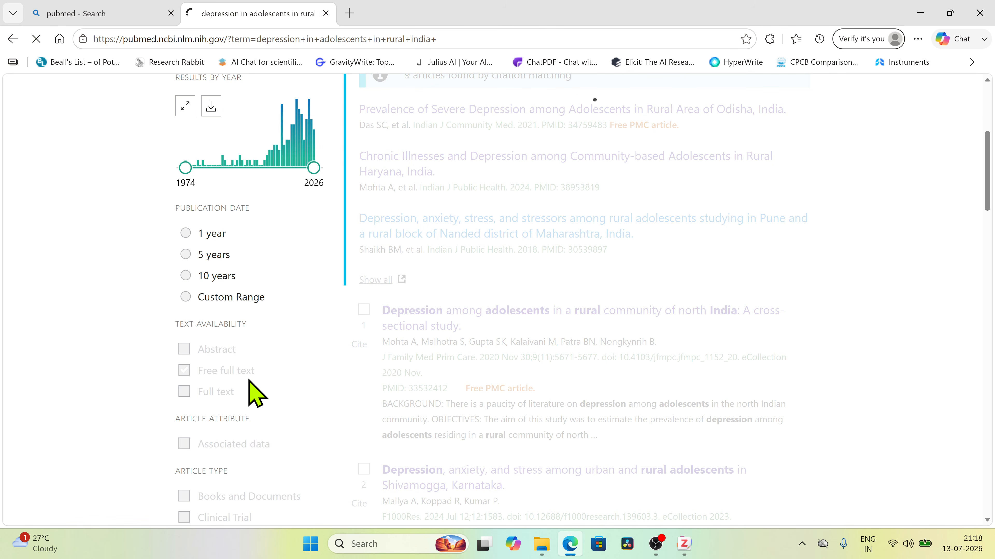
scroll(530, 450, "down", 10)
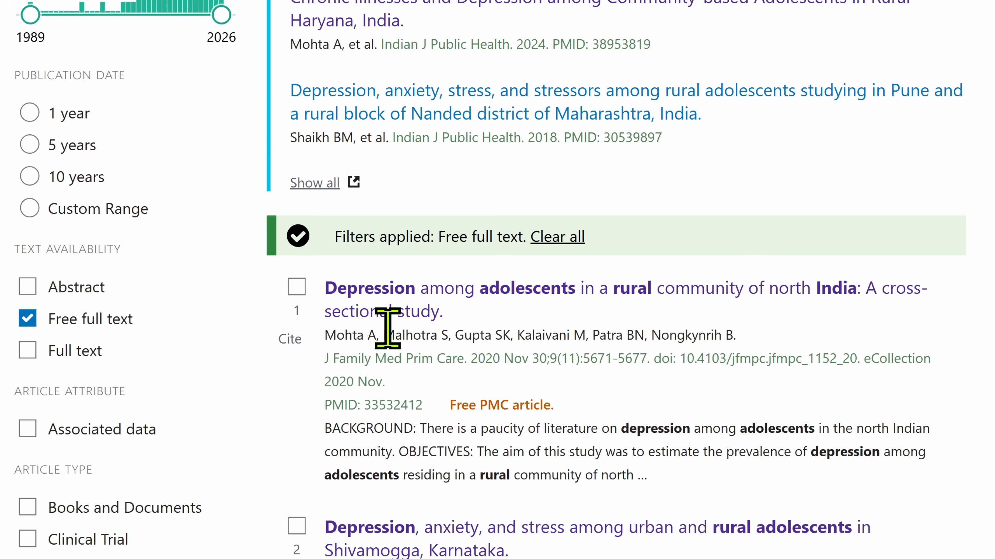
left_click(402, 319)
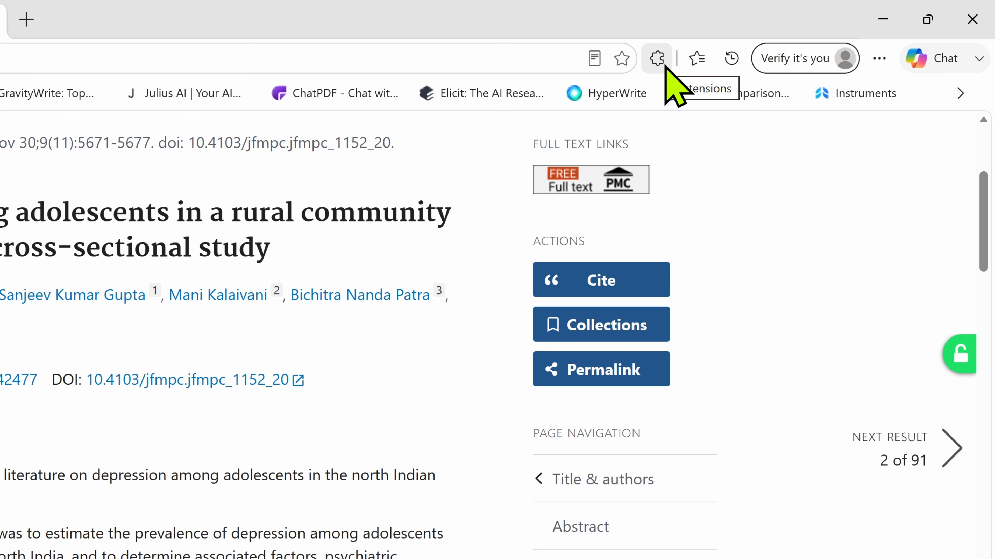
Step: Save the article's PubMed entry with Zotero Connector into the Depression in rural collection
left_click(664, 66)
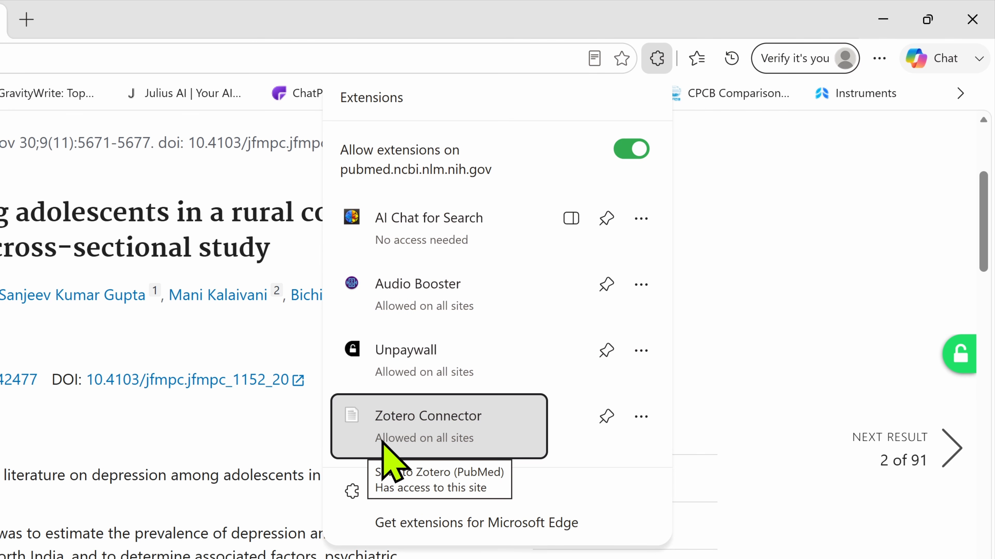
left_click(395, 429)
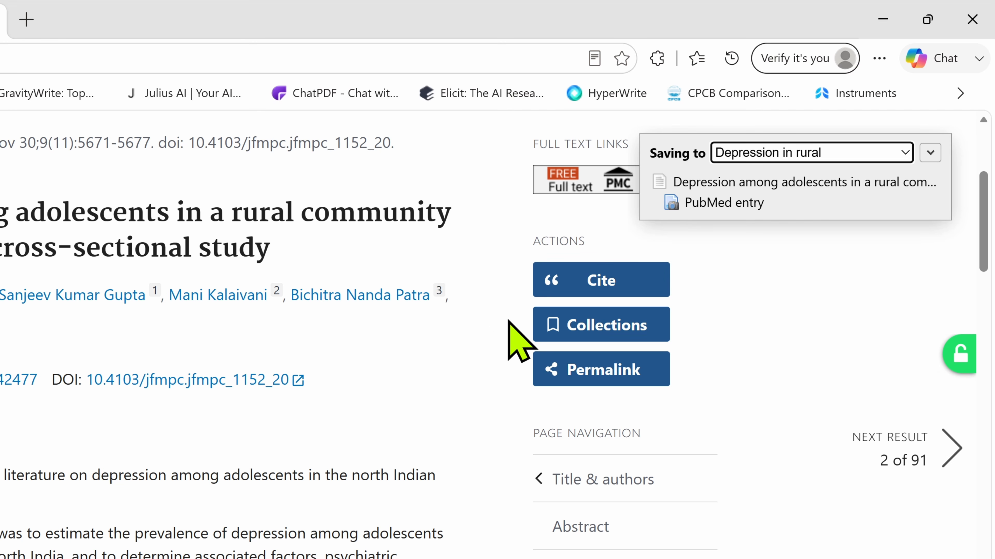
left_click(791, 155)
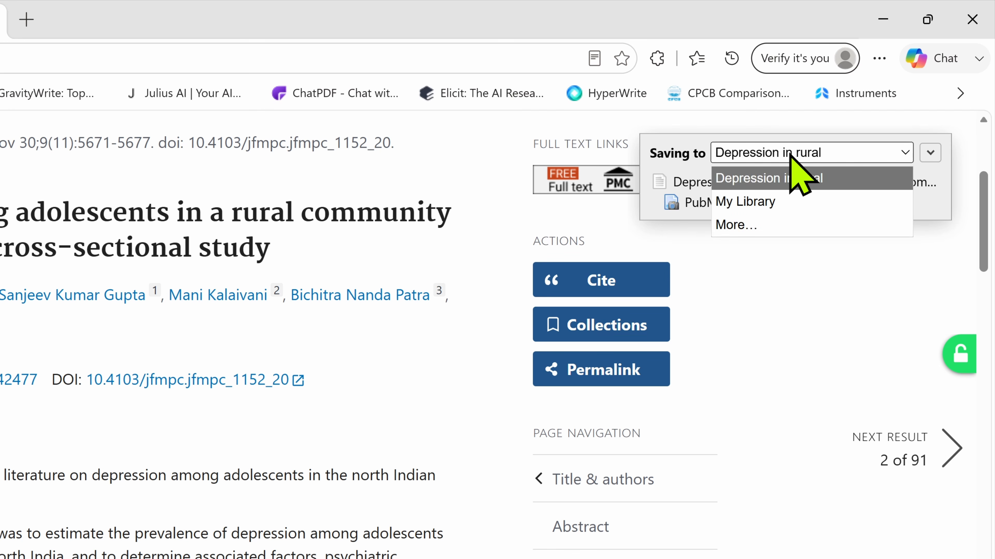
left_click(807, 224)
left_click(809, 274)
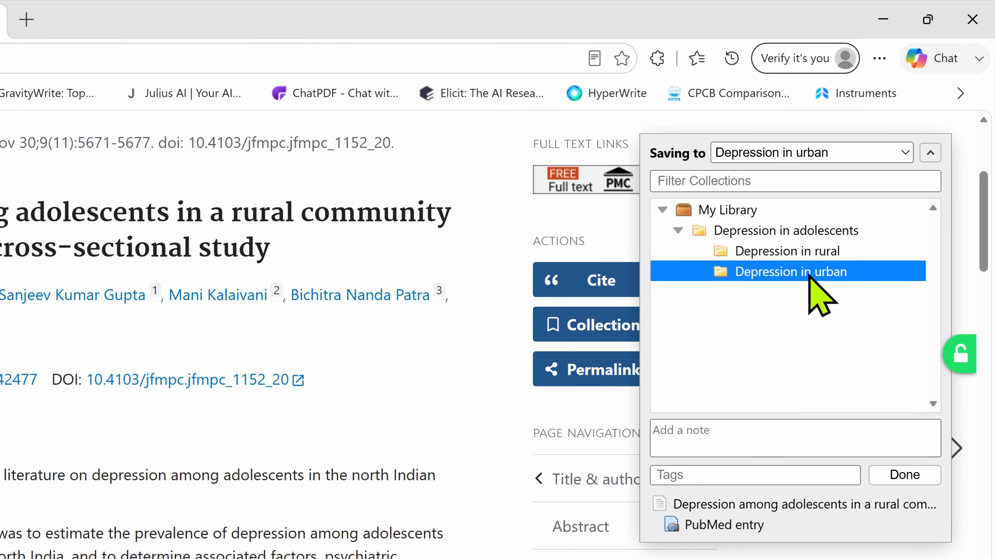
left_click(810, 251)
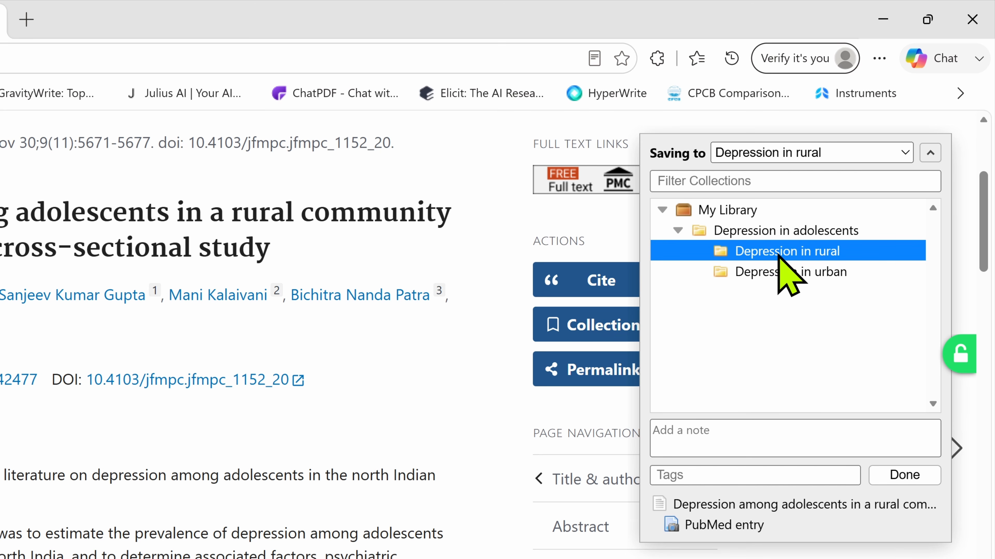
left_click(916, 481)
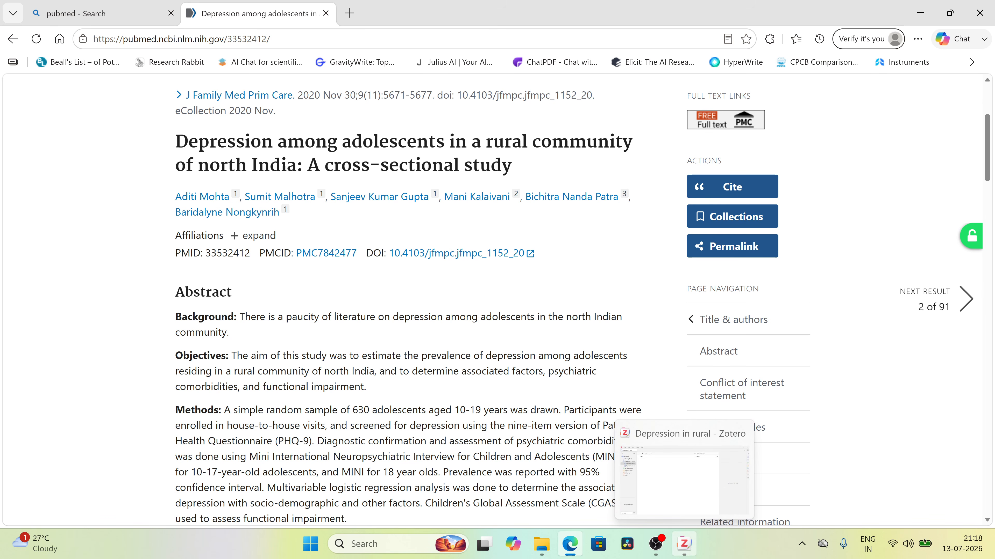
Step: Switch to Zotero and examine the saved article's bibliographic info, abstract, attachment, collections and tags
left_click(683, 547)
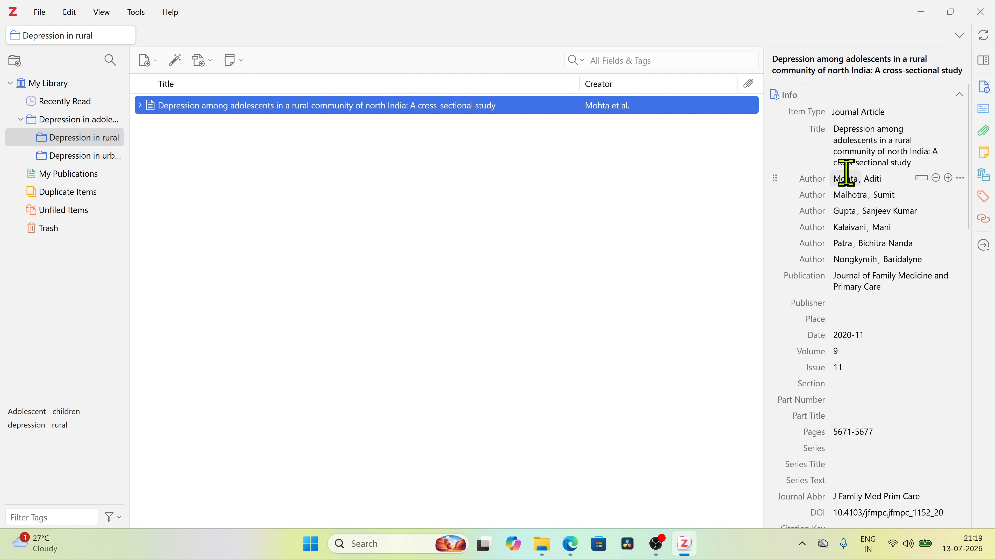
scroll(840, 257, "down", 10)
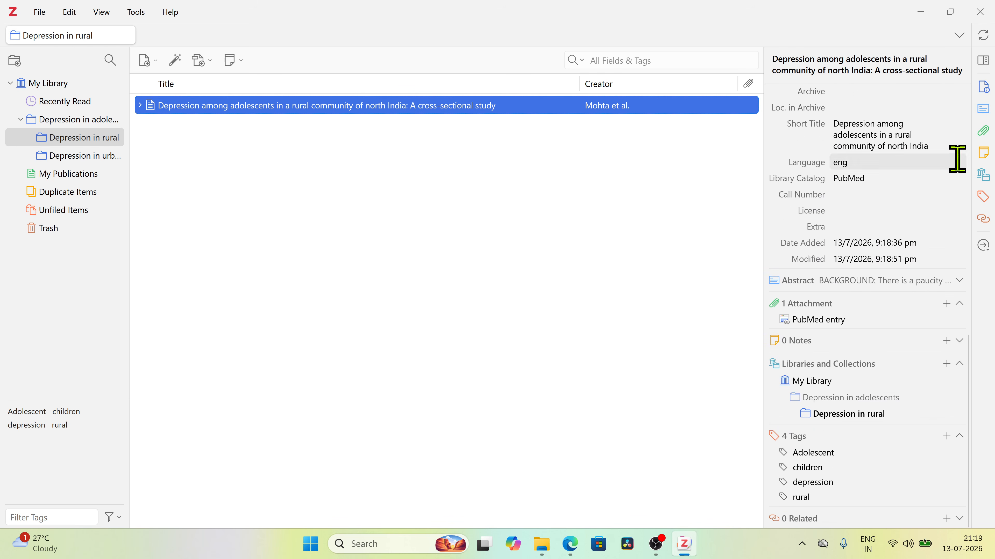
left_click(985, 110)
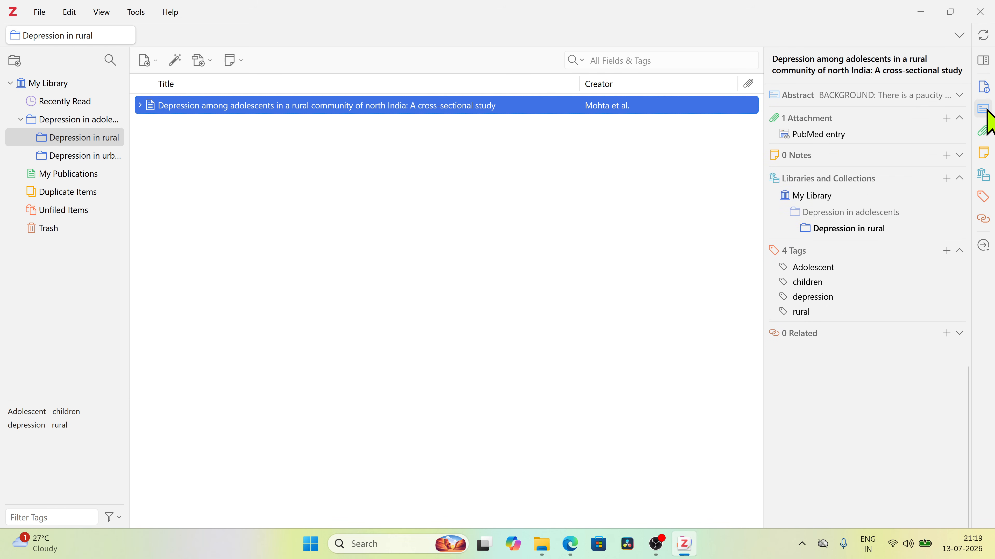
left_click(832, 98)
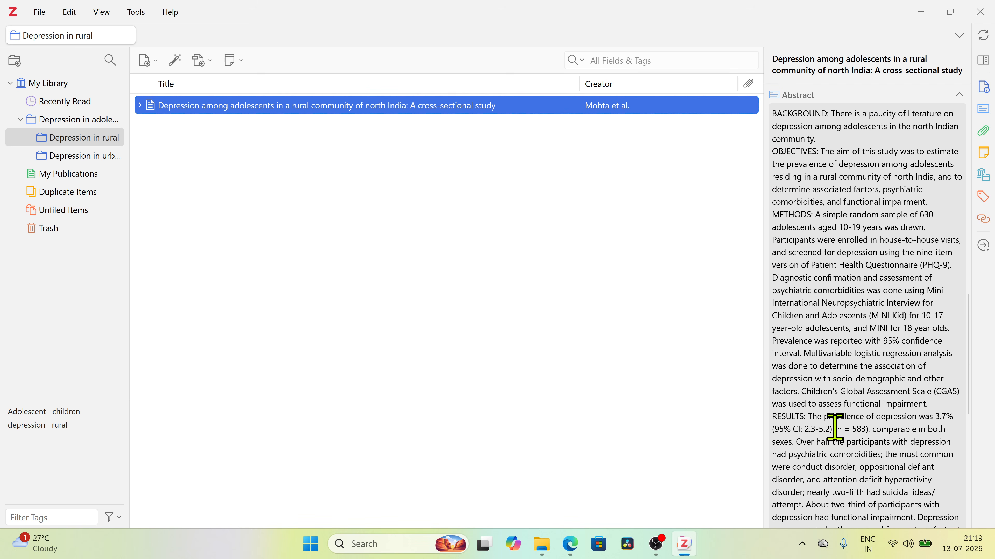
scroll(835, 425, "down", 8)
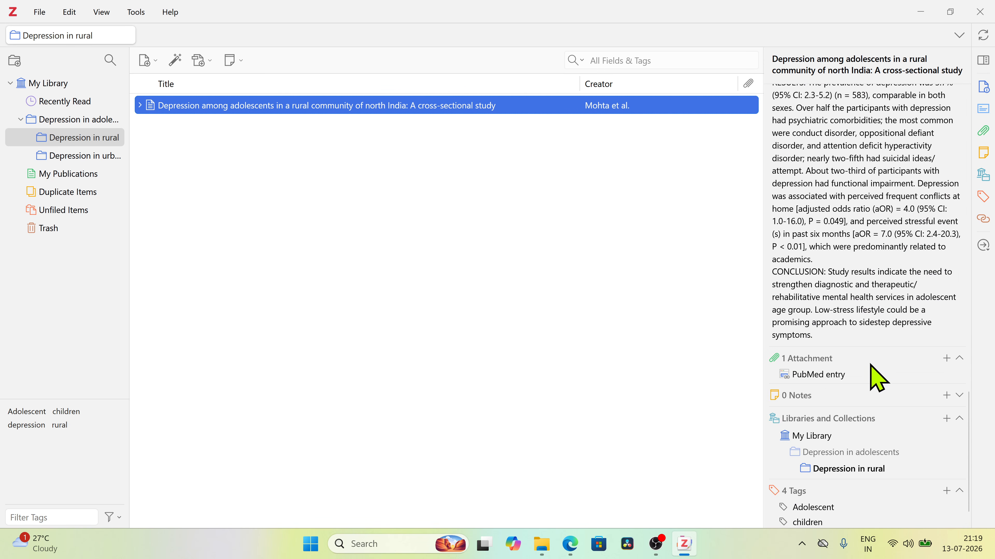
left_click(879, 357)
left_click(957, 362)
scroll(838, 429, "down", 2)
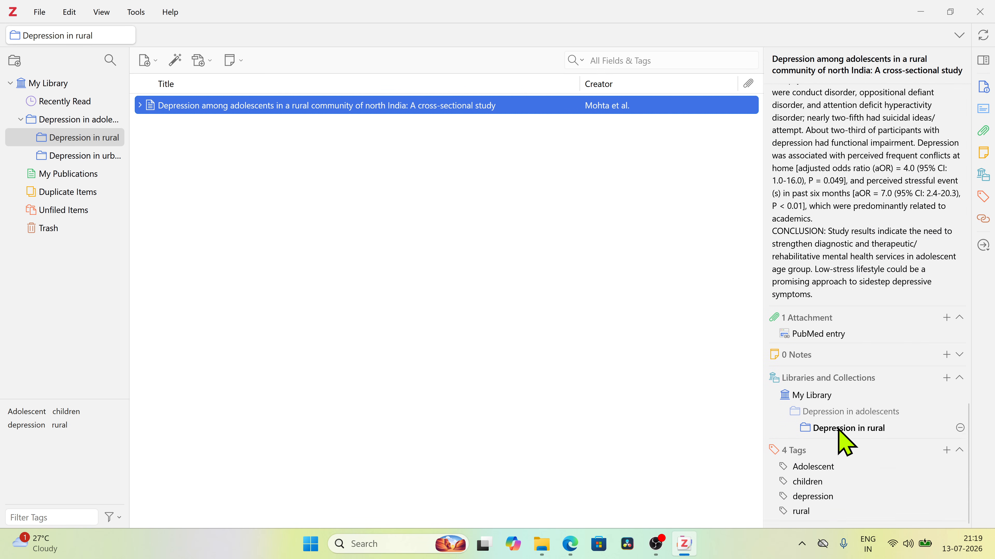
scroll(846, 443, "down", 1)
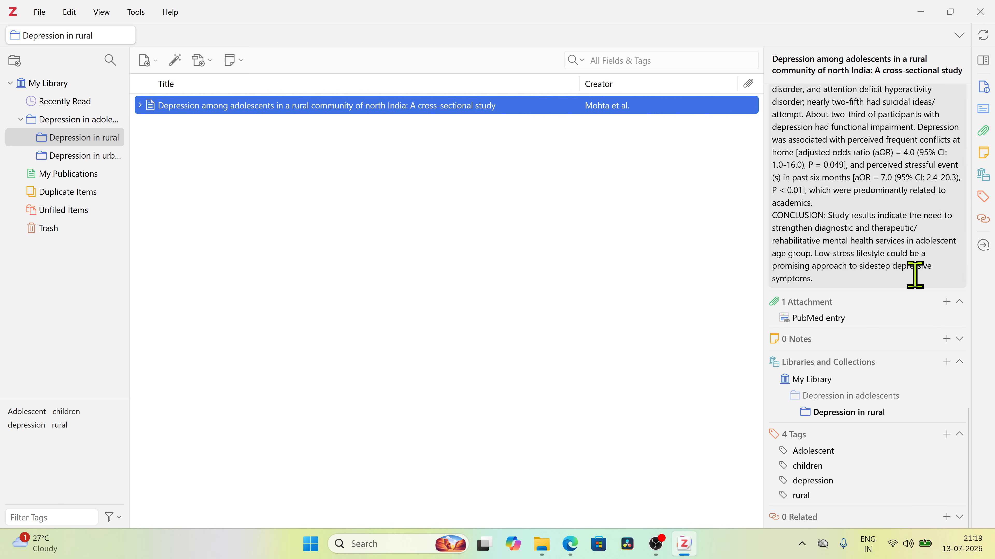
Step: Switch back to Edge and open the article's free full text on PubMed Central
left_click(571, 547)
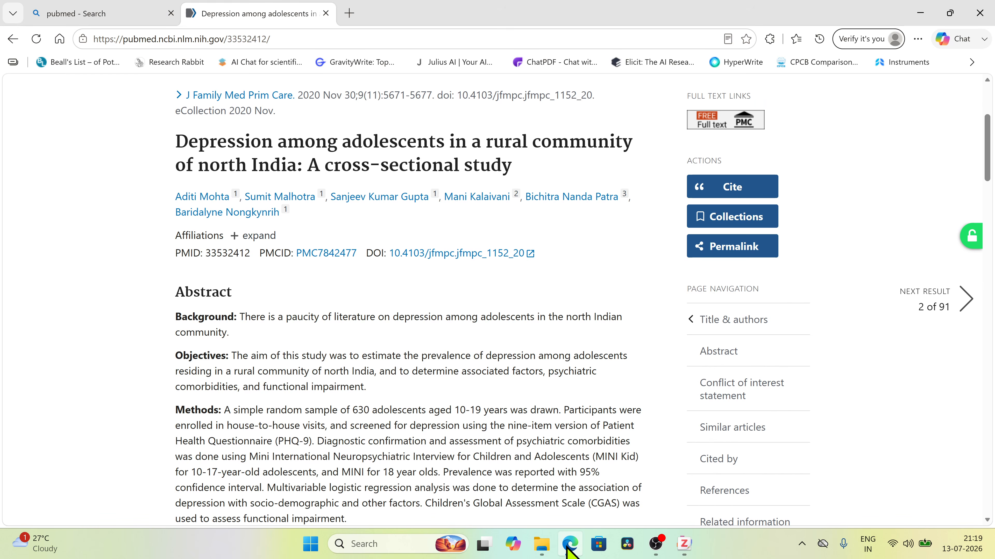
scroll(637, 395, "down", 10)
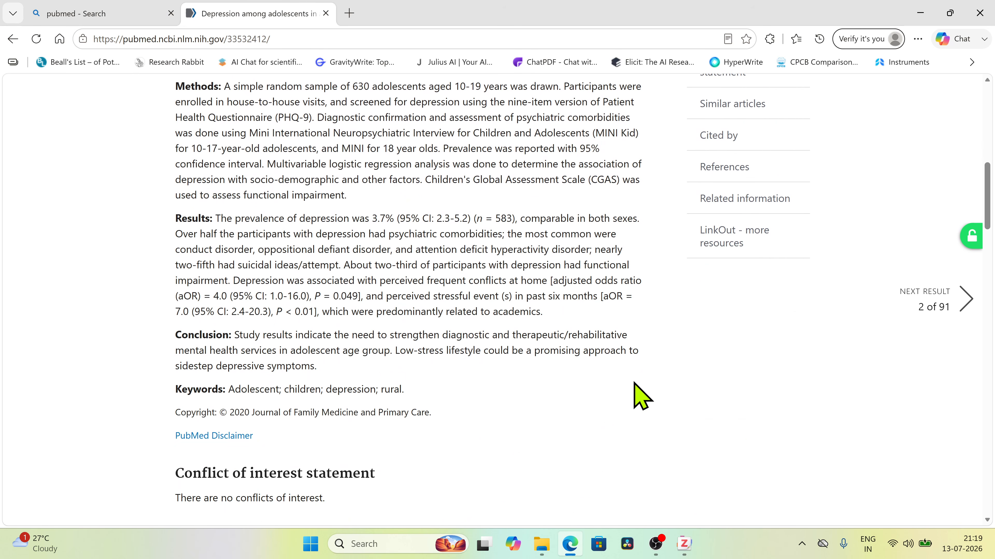
scroll(362, 338, "up", 8)
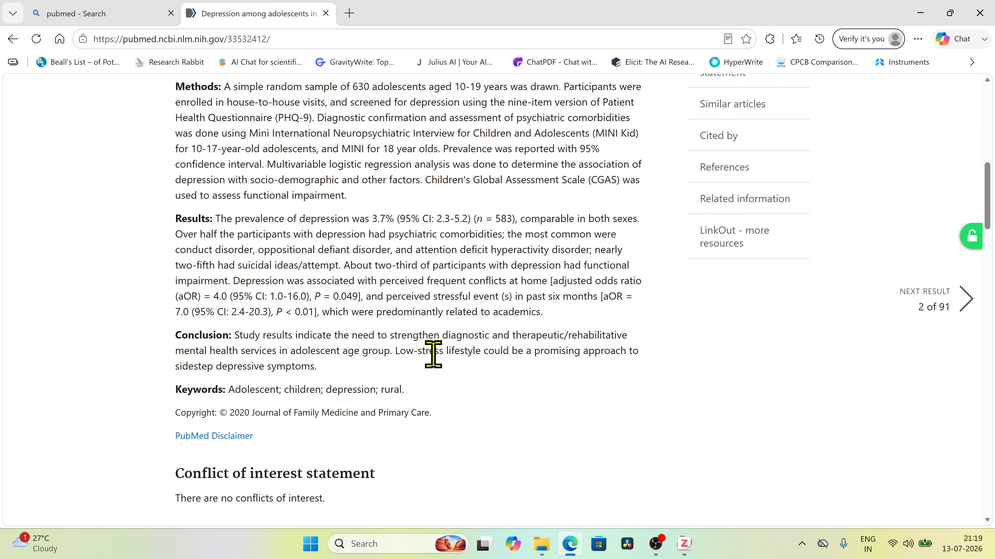
scroll(470, 372, "up", 5)
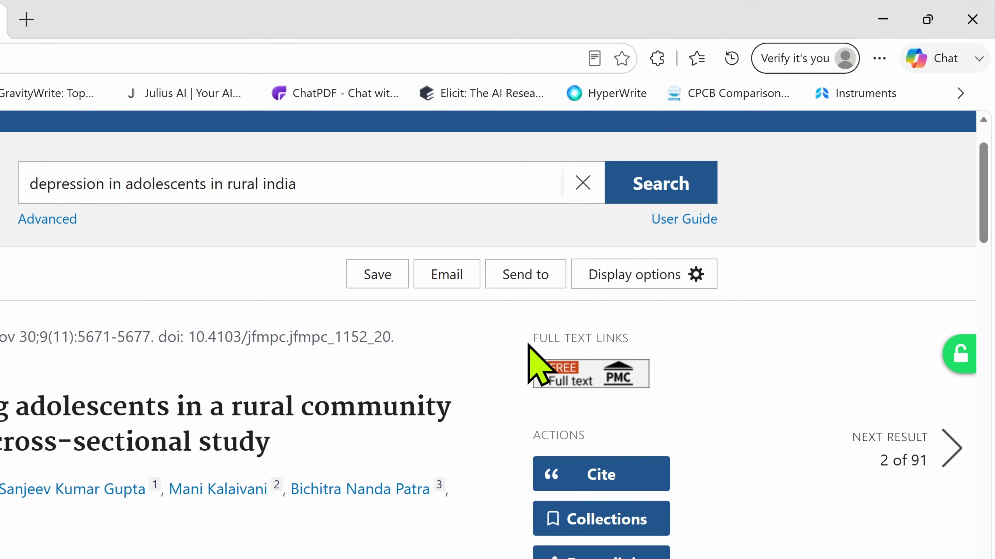
left_click_drag(594, 293, 689, 288)
left_click(670, 390)
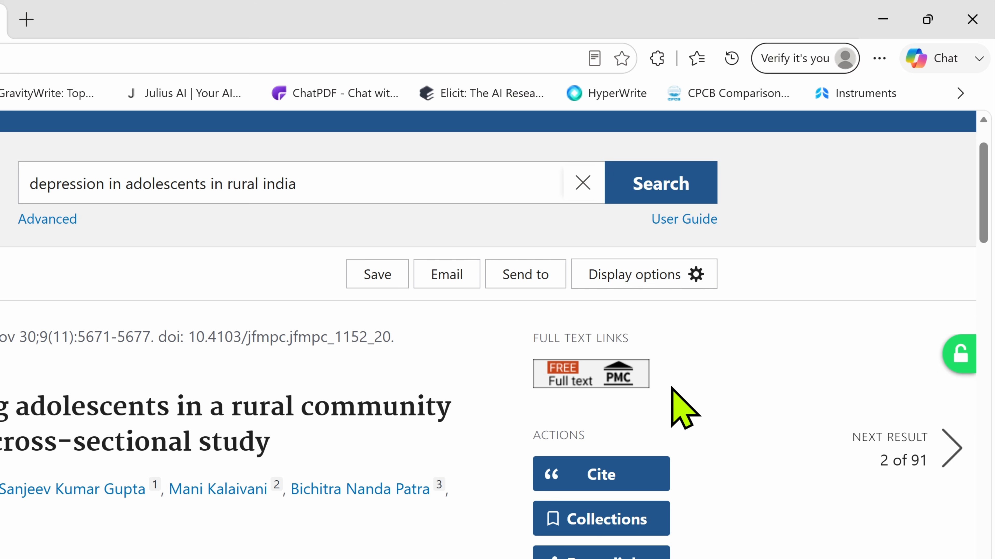
left_click(610, 386)
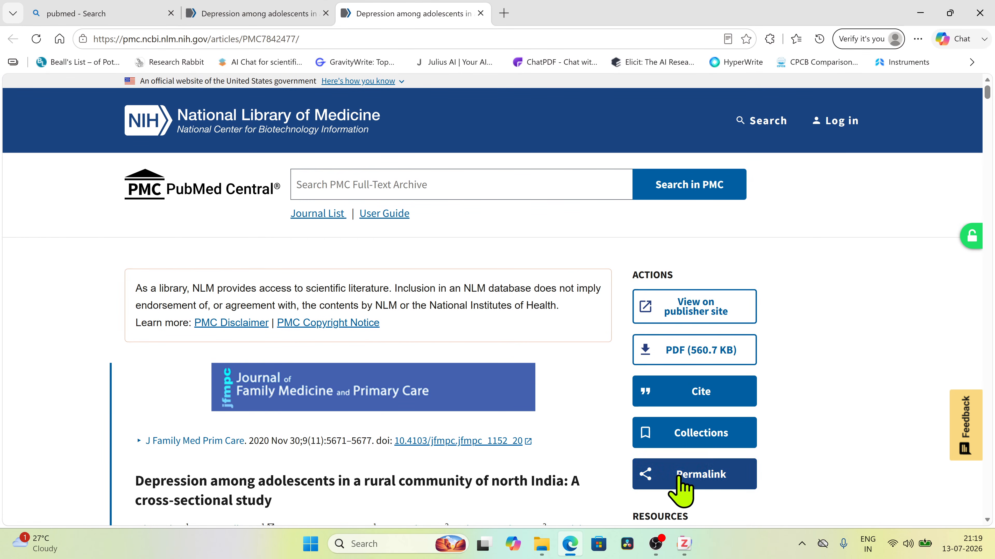
Step: Save the full-text article from the PubMed Central page to the Depression in rural collection with Zotero Connector
scroll(478, 473, "down", 20)
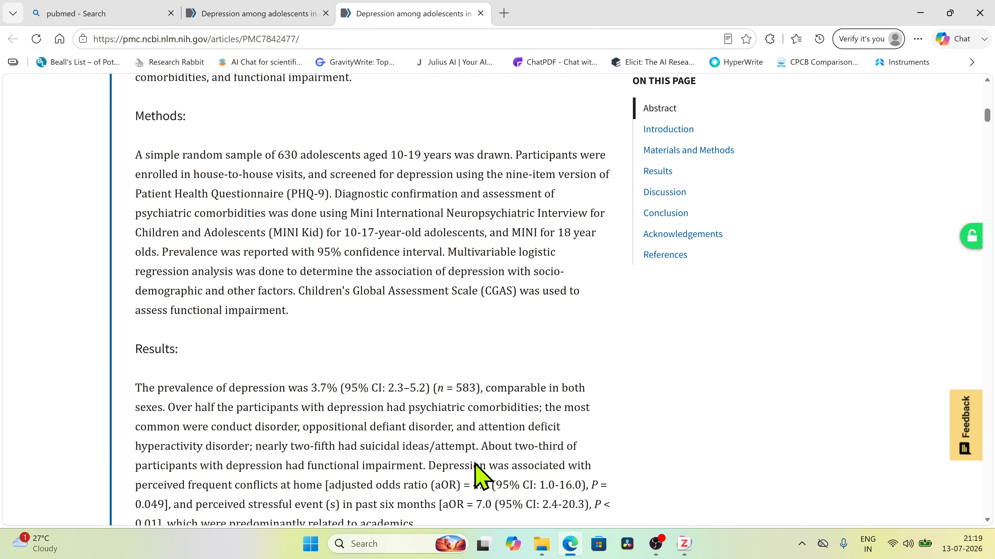
scroll(477, 473, "down", 14)
scroll(476, 466, "up", 12)
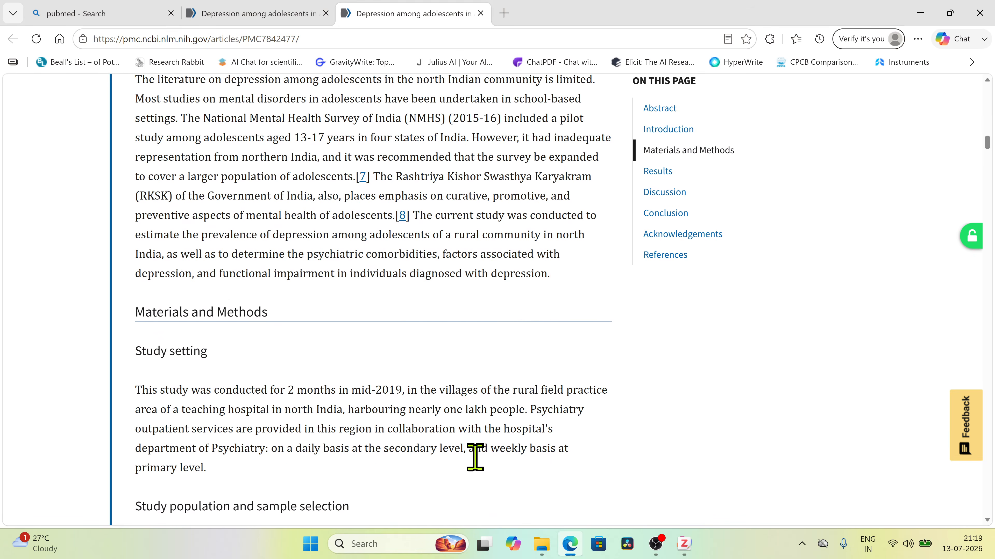
left_click(777, 37)
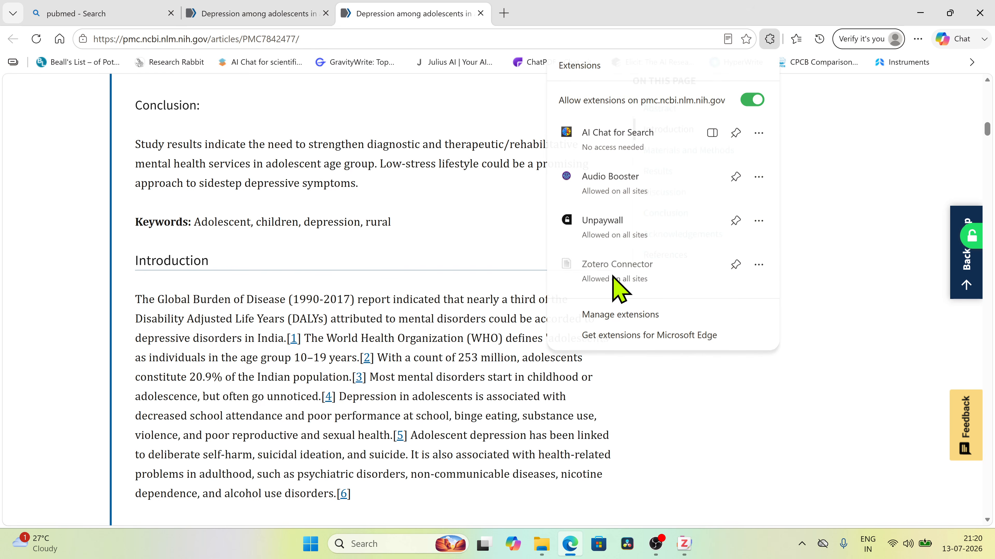
left_click(618, 283)
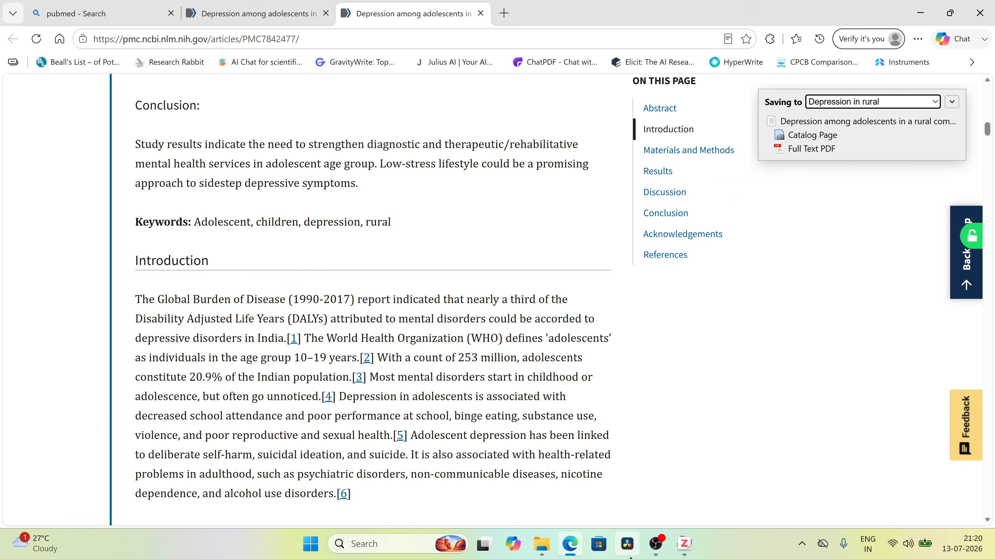
Step: Switch to Zotero, open the full-text PDF attached to the newly saved article and look through its pages
left_click(682, 549)
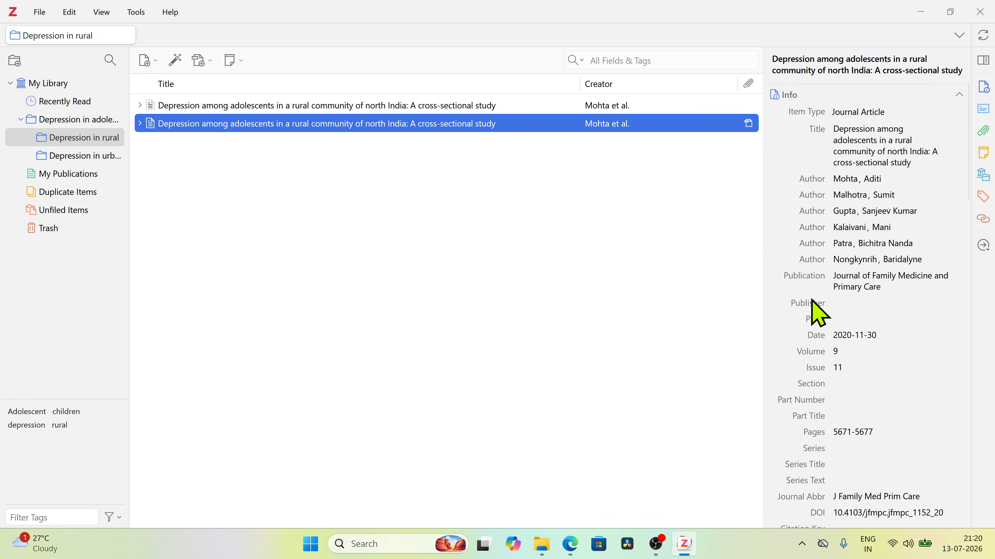
scroll(816, 311, "down", 15)
scroll(815, 307, "down", 6)
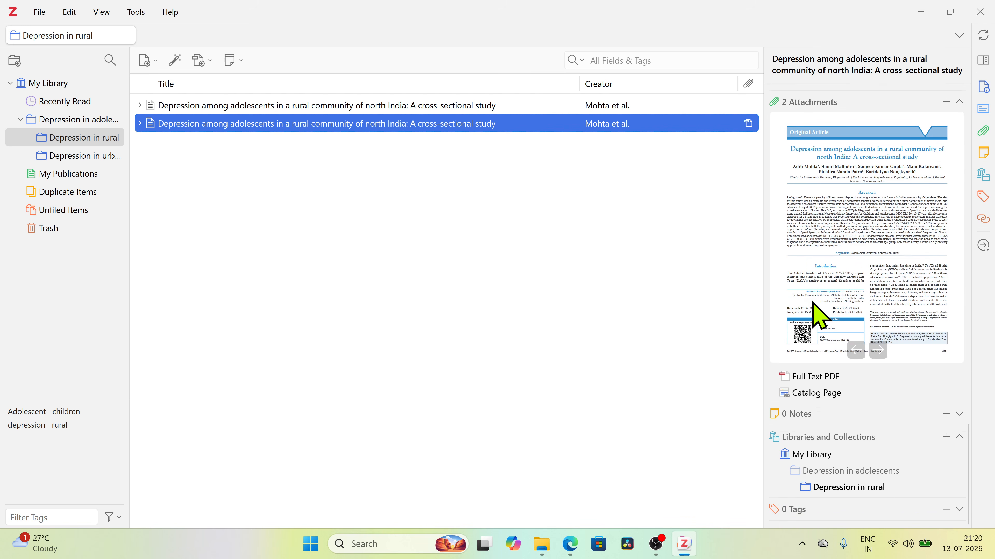
double_click(852, 216)
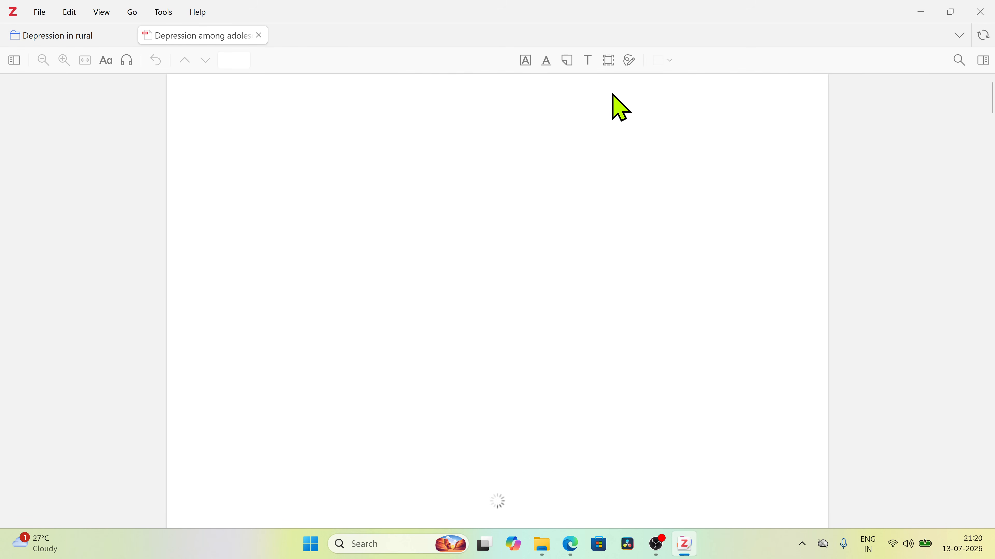
scroll(414, 450, "down", 20)
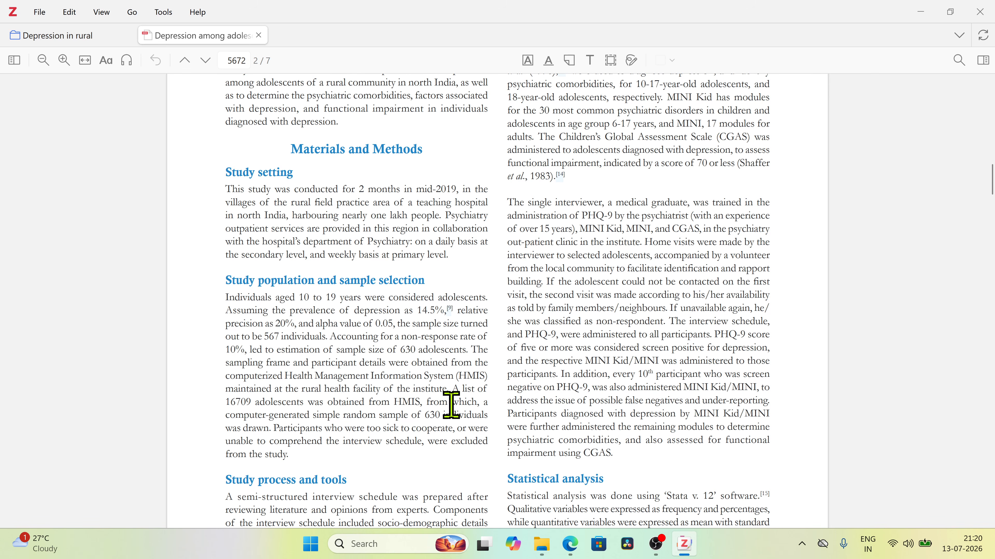
Step: Switch to Edge, open the Shivamogga, Karnataka article's full text on PubMed Central and save it to Depression in rural with Zotero Connector
left_click(570, 544)
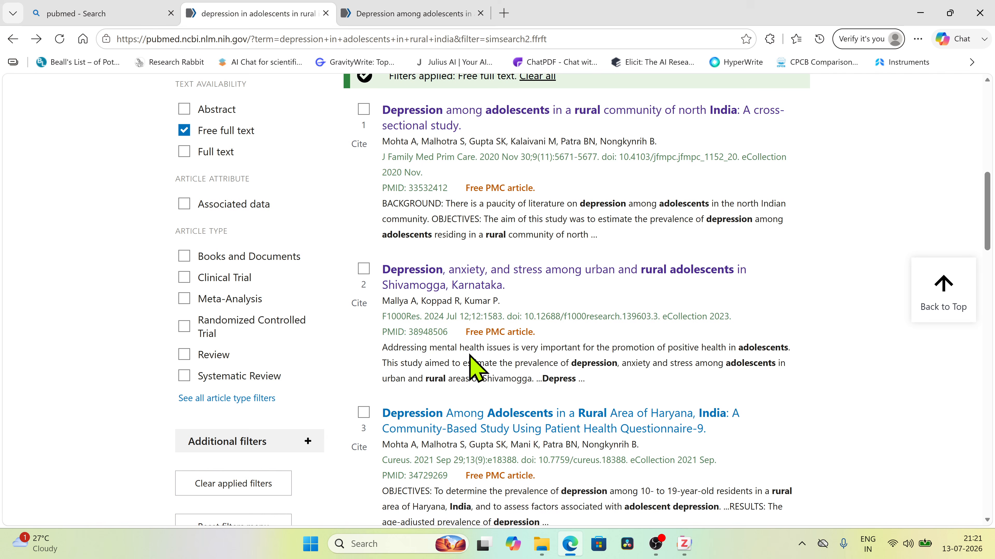
left_click(463, 287)
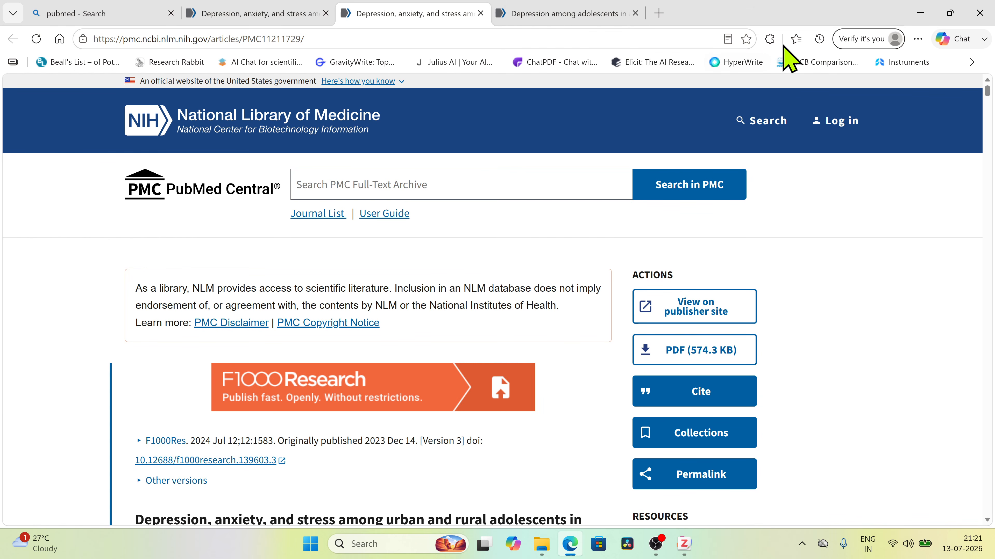
left_click(769, 38)
left_click(642, 267)
Step: Return to the search results, open the full text of the rural Haryana chronic illnesses and depression article and save it with Zotero Connector
left_click(259, 14)
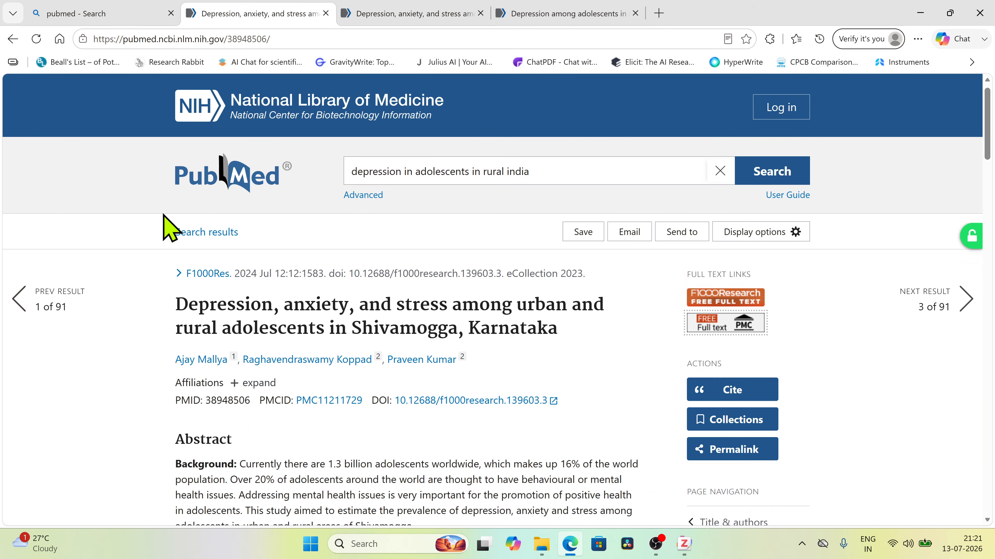
left_click(169, 225)
scroll(442, 422, "down", 5)
left_click(495, 219)
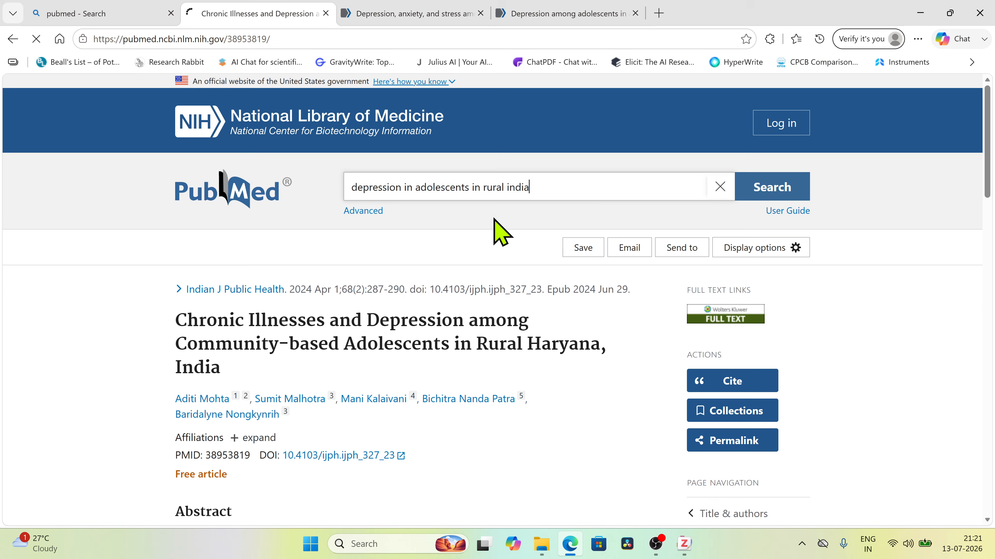
left_click(728, 320)
left_click(770, 38)
left_click(619, 275)
Step: Save the PubMed Central full text of the meta-analysis on mental health problems among rural adolescents in India to Depression in rural
left_click(331, 2)
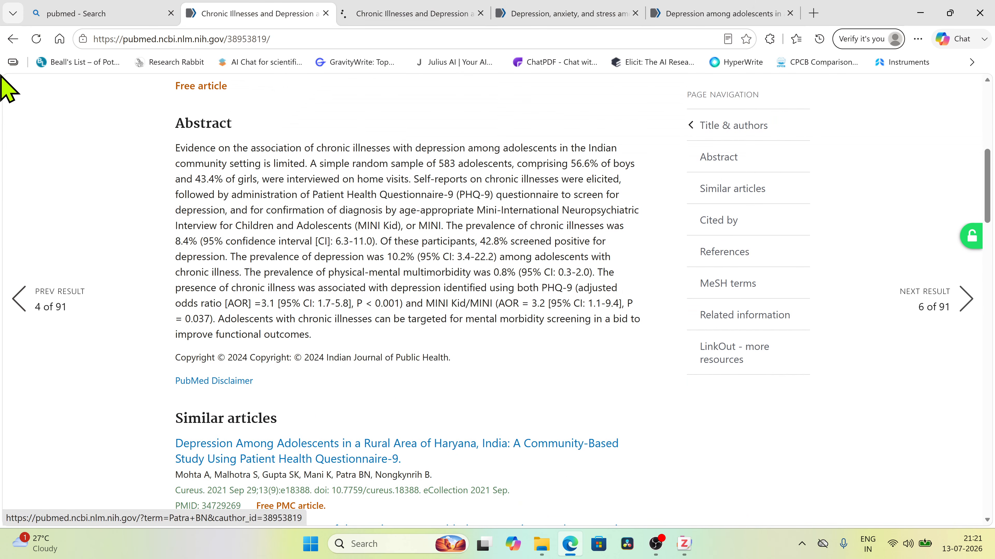
left_click(13, 38)
left_click(509, 231)
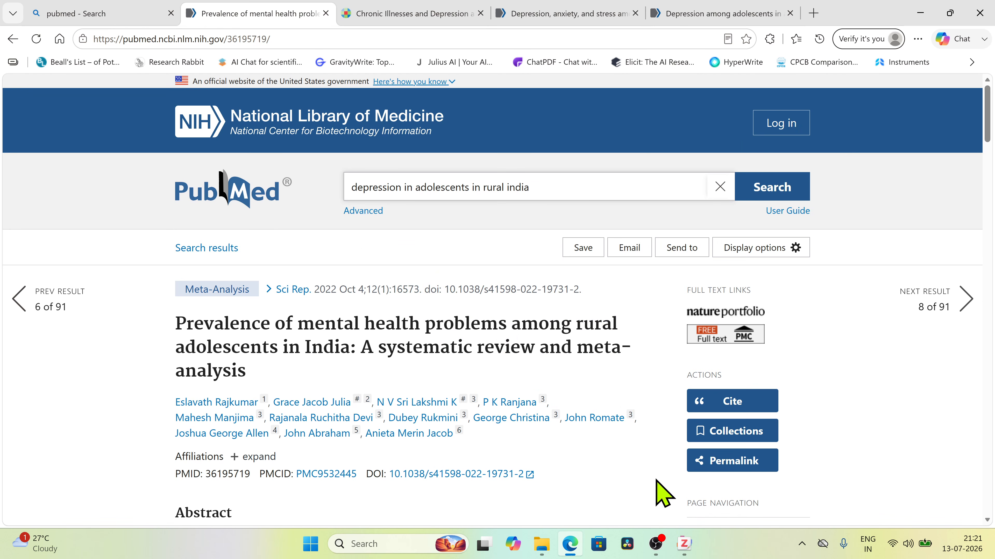
left_click(766, 312)
left_click(769, 38)
left_click(612, 275)
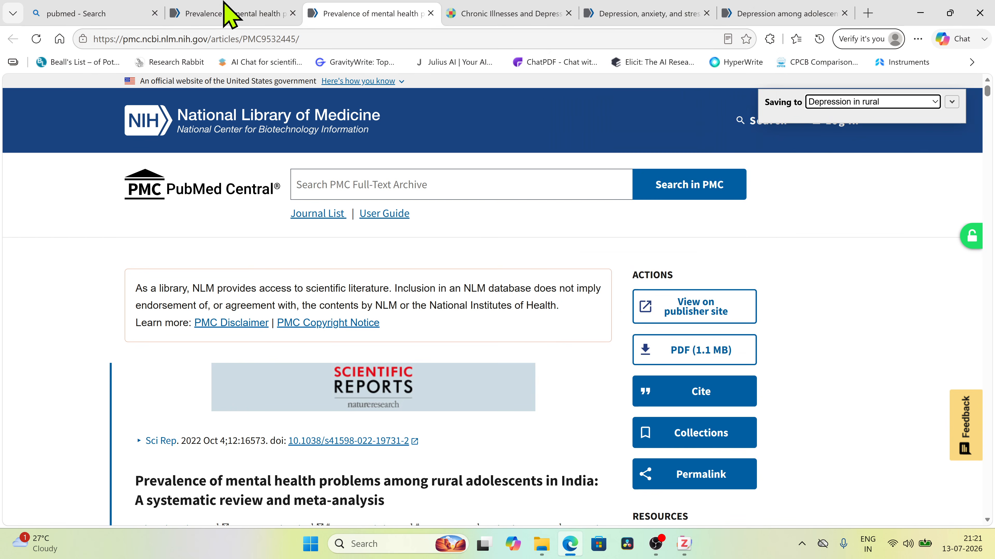
Step: Return to the search results, open the article on severe depression among adolescents in rural Odisha and save its full text to Depression in rural
left_click(229, 13)
left_click(13, 38)
scroll(443, 460, "up", 10)
scroll(443, 461, "up", 8)
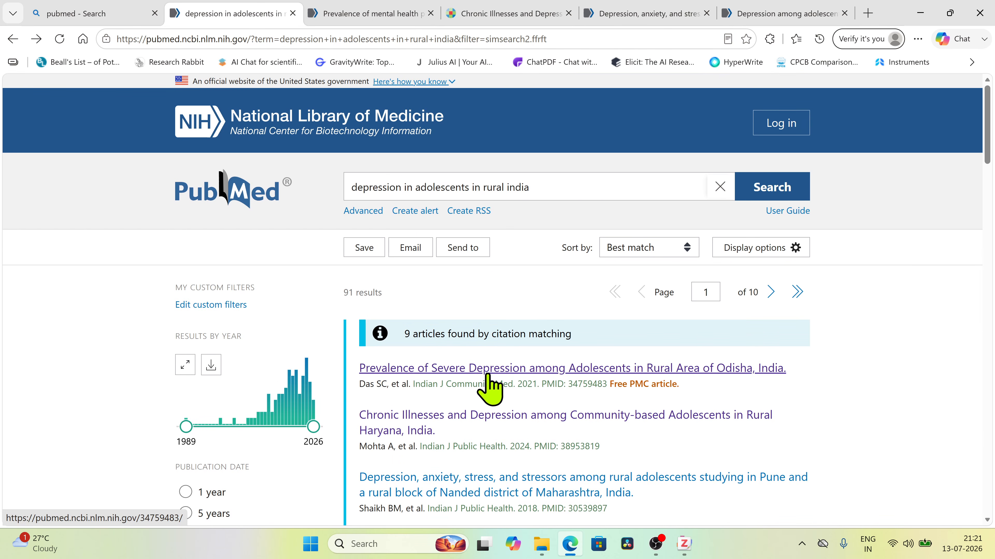
middle_click(489, 370)
Step: Change the PubMed search to "depression in adolescents in urban india" and run it
left_click_drag(582, 190, 497, 195)
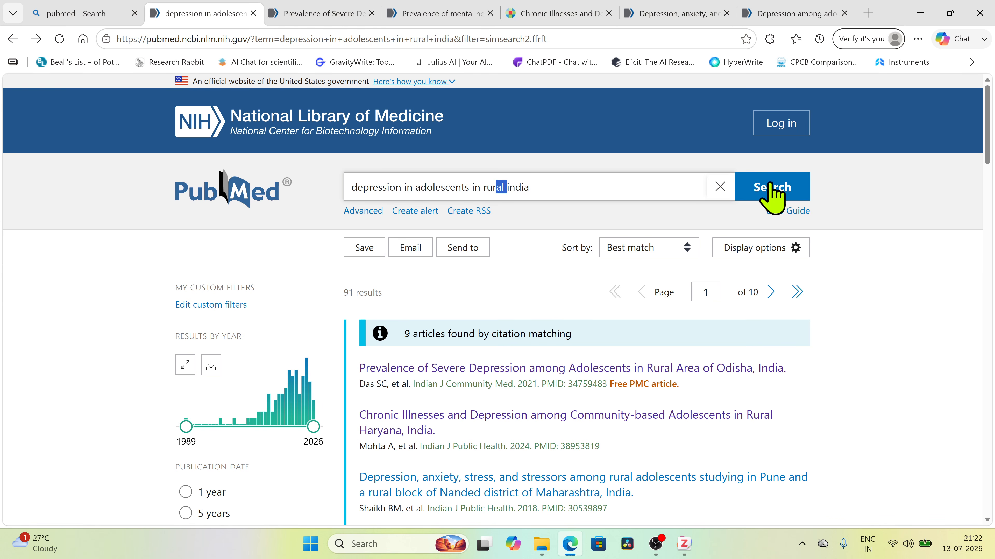
key("BackSpace")
key("BackSpace")
type("ban")
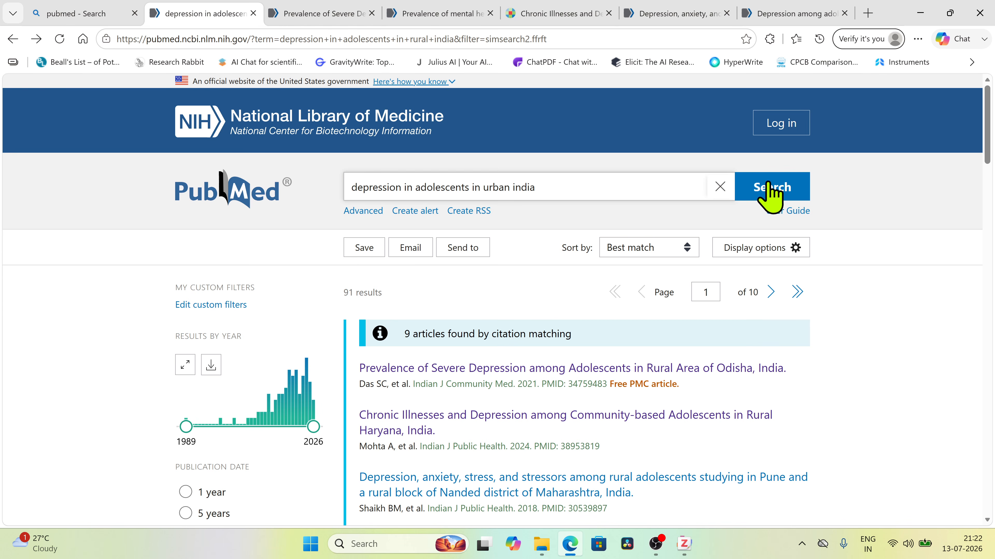
left_click(769, 184)
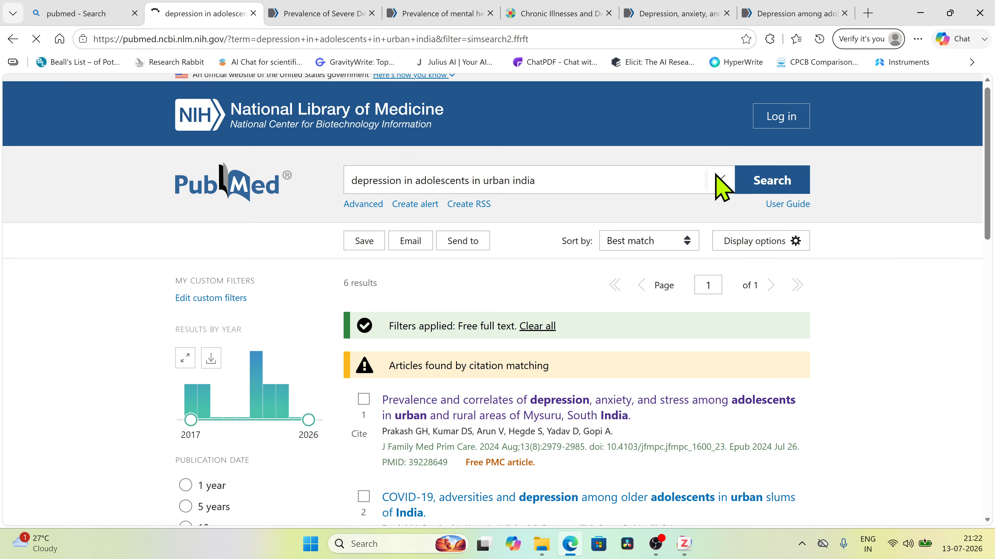
Step: Open the Mysuru, South India article's full text on PubMed Central and save it with Zotero Connector
scroll(626, 176, "down", 5)
left_click(587, 227)
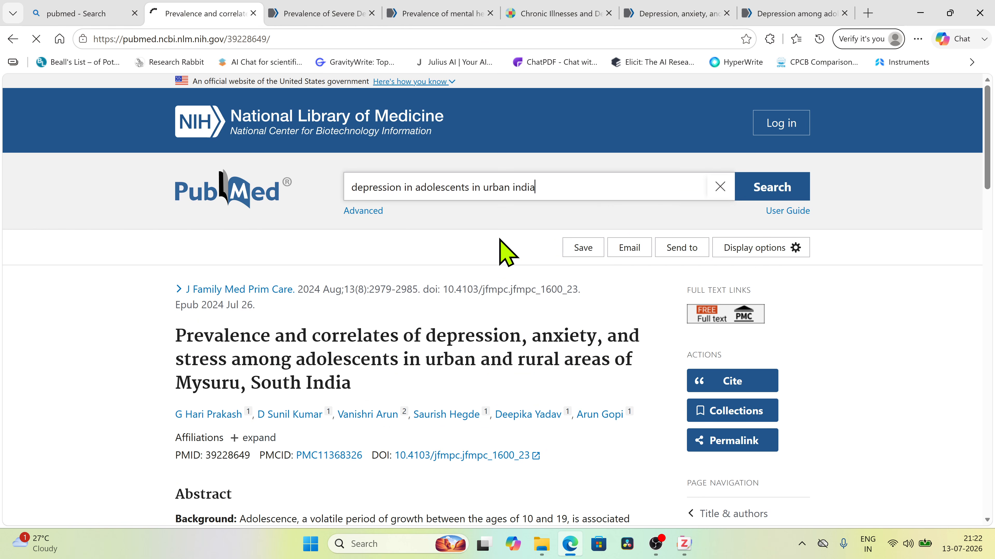
left_click(726, 314)
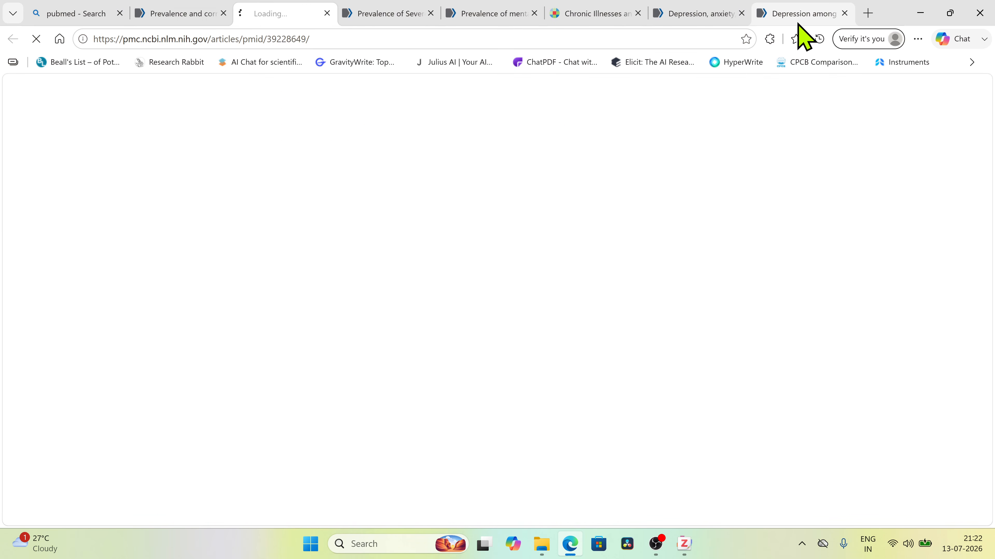
left_click(770, 39)
left_click(627, 290)
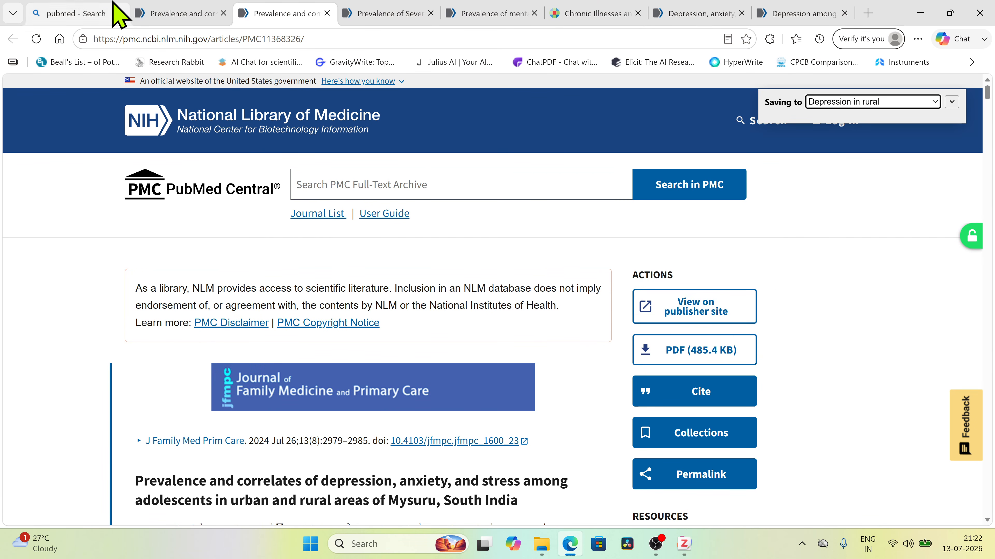
Step: Change the saved Mysuru article's target collection to Depression in urban and finish the save
left_click(890, 105)
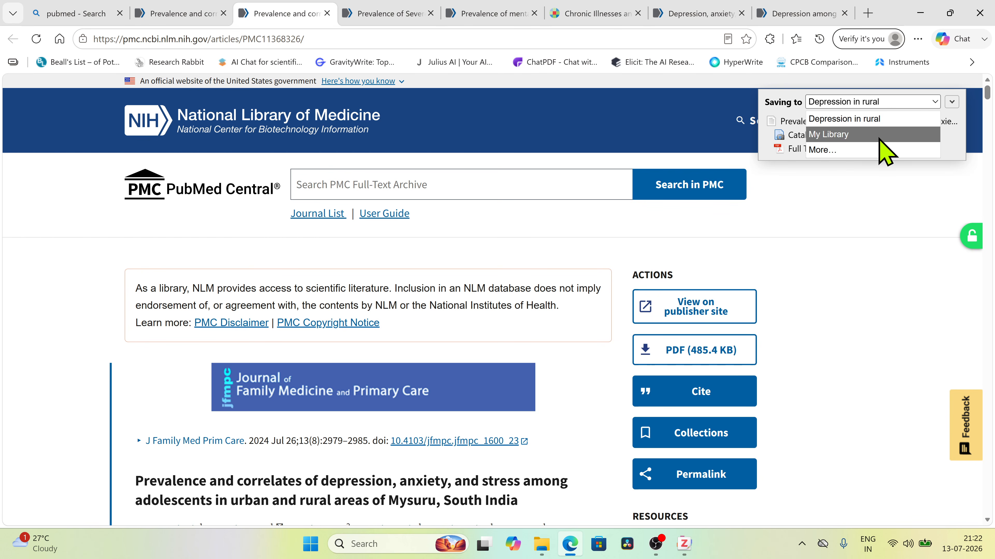
left_click(872, 151)
left_click(873, 181)
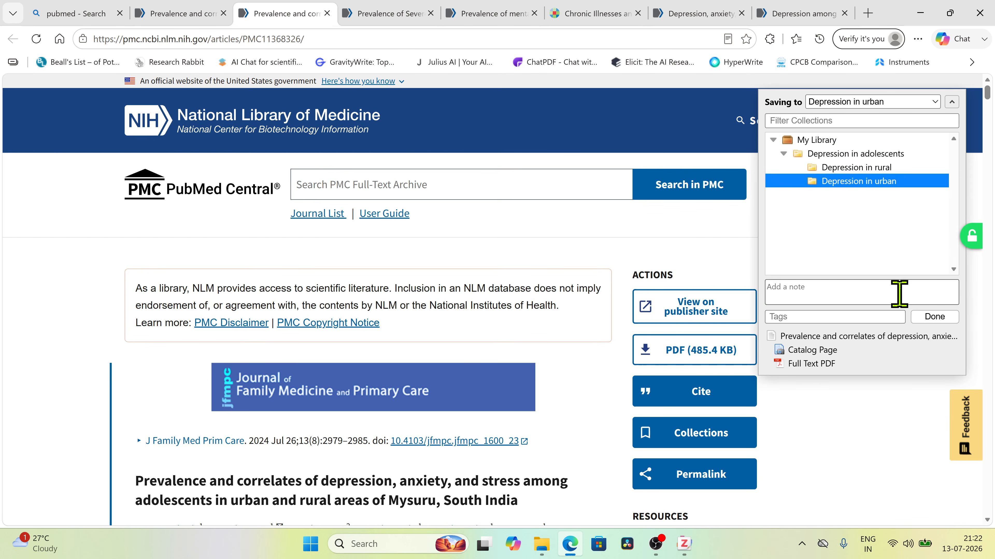
left_click(934, 316)
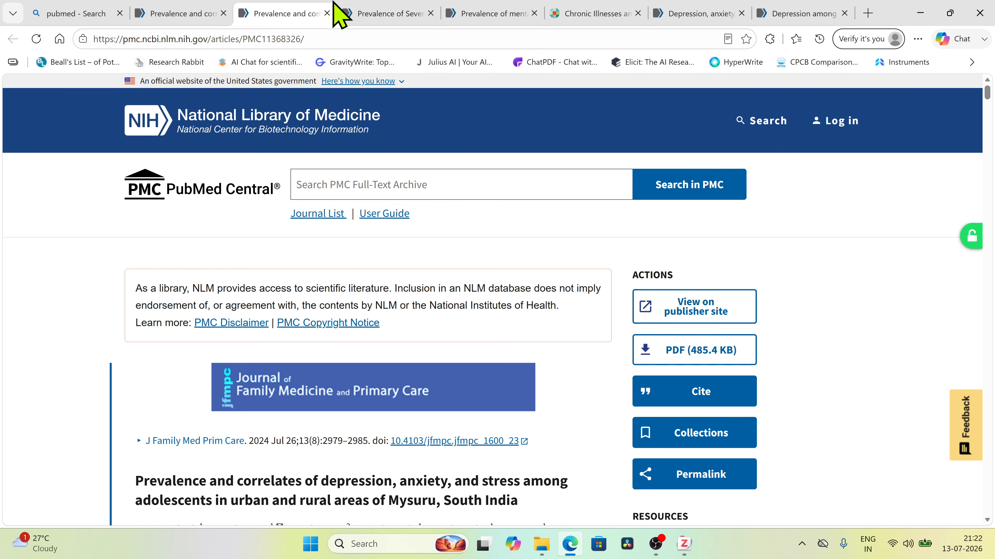
Step: Return to the urban search results, open the Bihar article's full text on PubMed Central and save it to Depression in urban
left_click(195, 13)
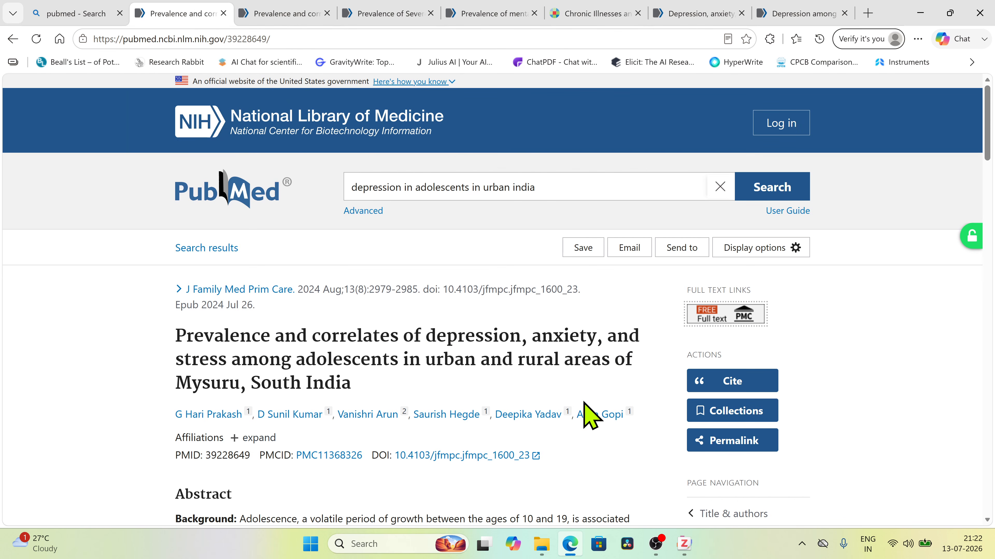
left_click(12, 38)
scroll(583, 457, "down", 10)
scroll(589, 457, "up", 10)
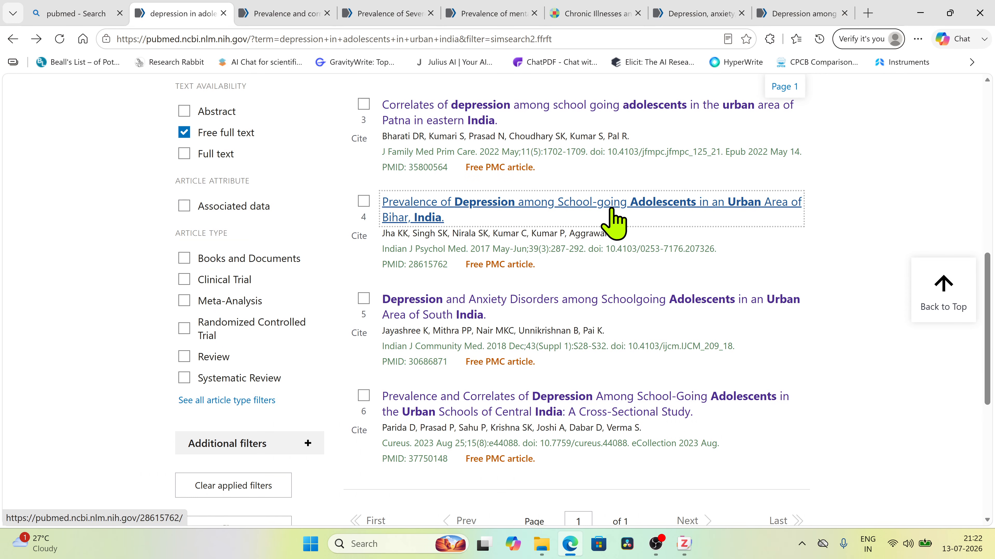
left_click(613, 222)
left_click(750, 355)
left_click(770, 38)
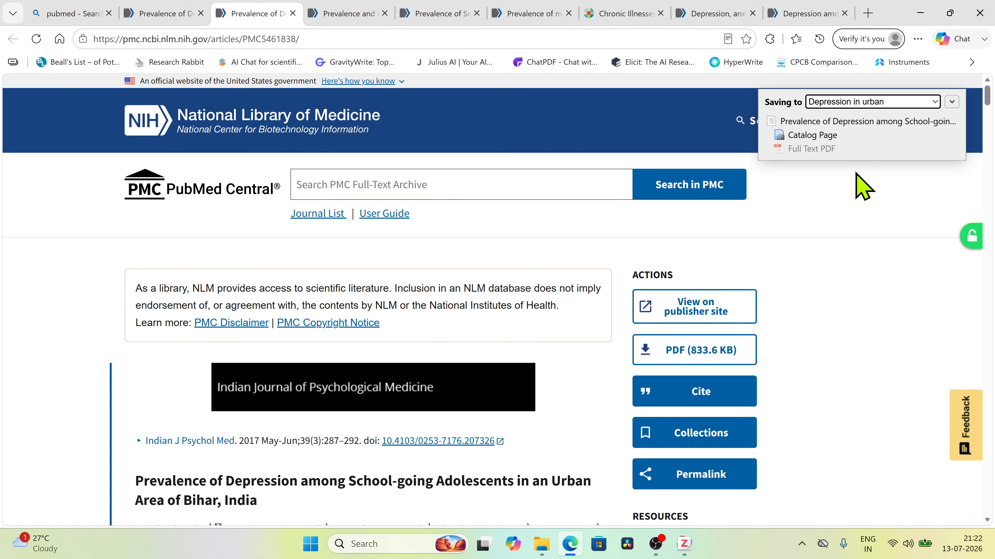
Step: Return to the urban search results, open the full text of the Central India schools article and save it to Depression in urban
left_click(173, 13)
left_click(12, 38)
scroll(486, 394, "down", 10)
scroll(487, 395, "up", 6)
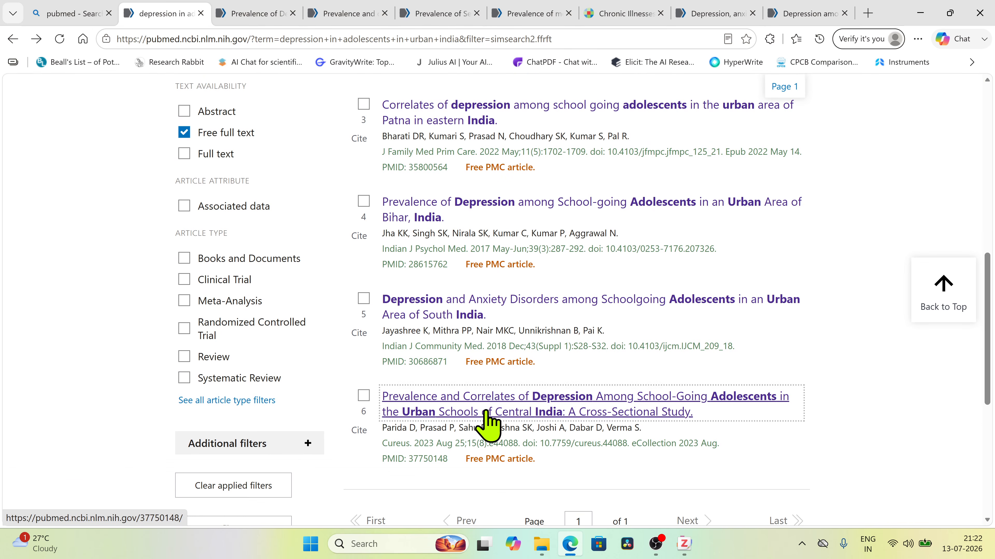
left_click(485, 412)
left_click(758, 320)
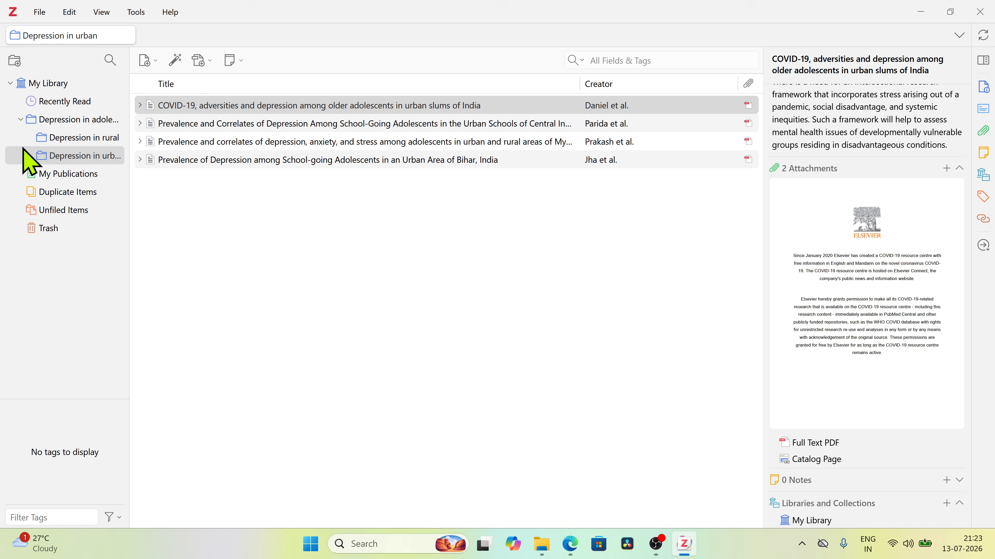
Step: In Zotero, open the Depression in rural collection and compare the two entries of the north India cross-sectional study
left_click(60, 141)
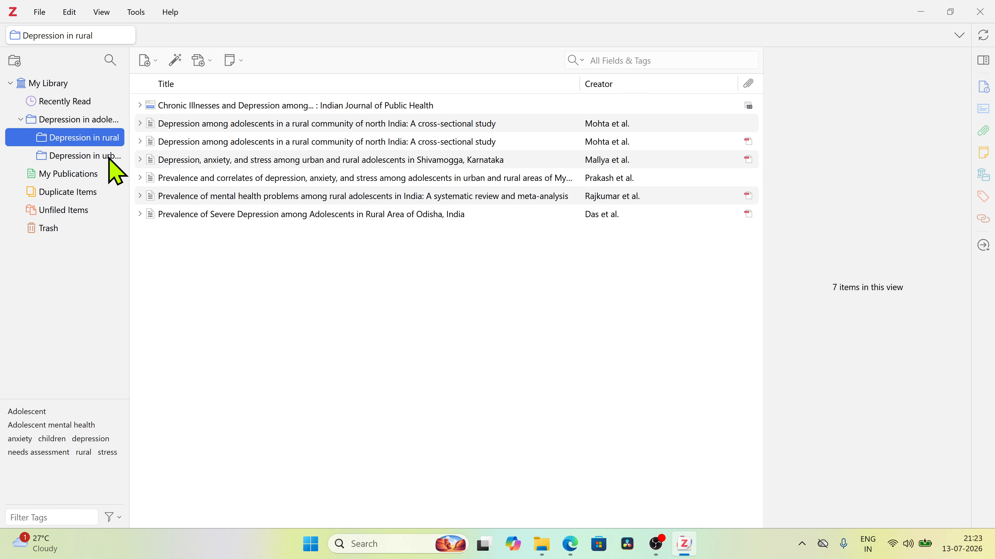
left_click(607, 125)
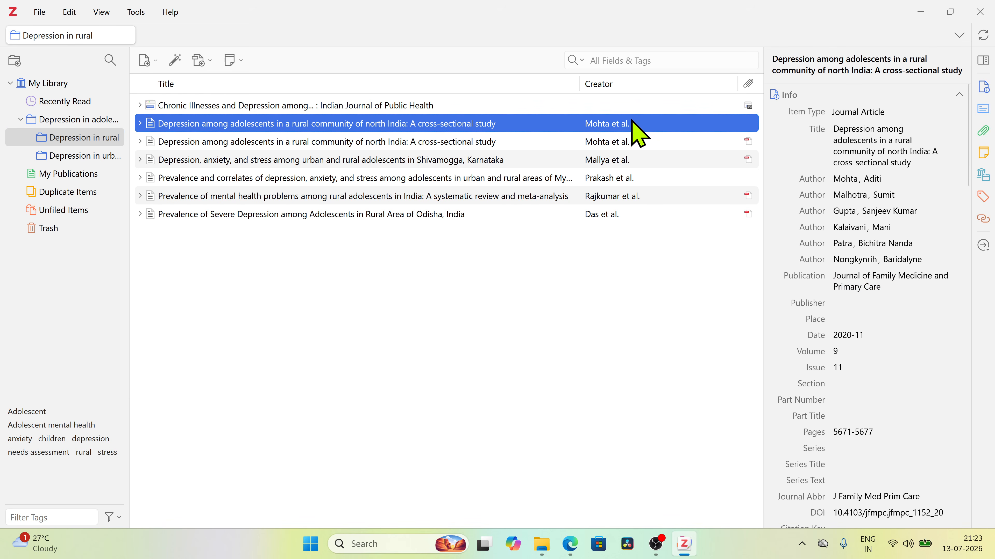
left_click(610, 137)
left_click(610, 127)
left_click(608, 142)
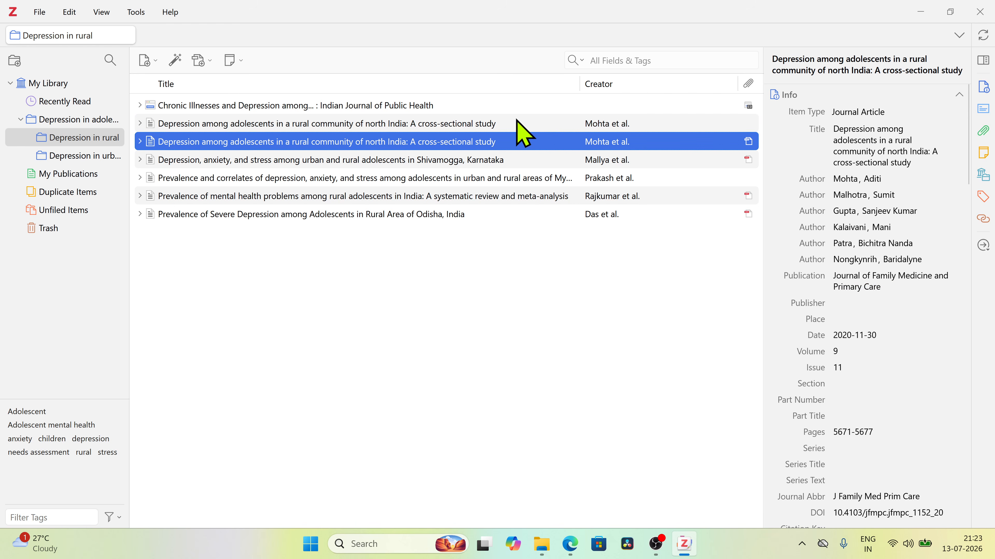
Step: Move the duplicate north India study entry without a PDF to the trash
left_click(517, 122)
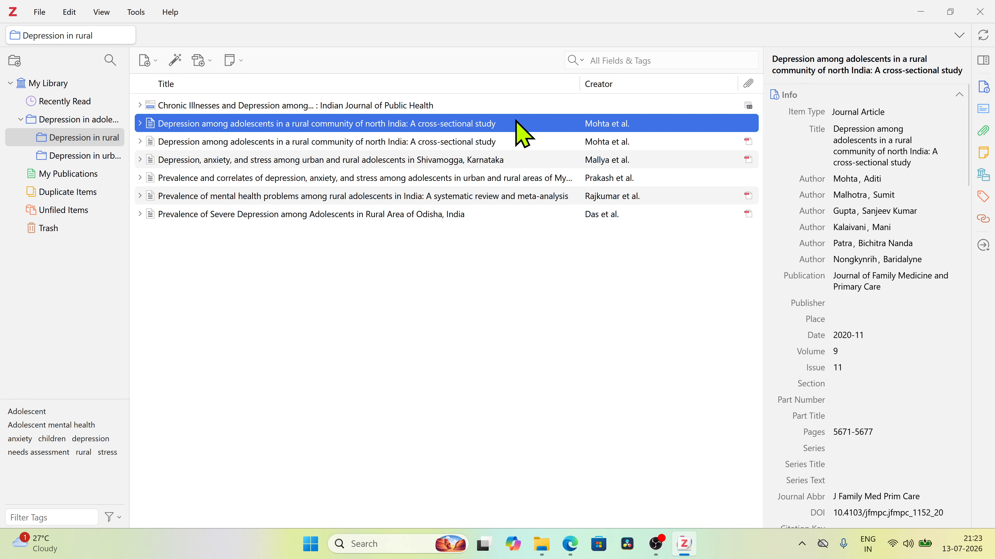
right_click(517, 122)
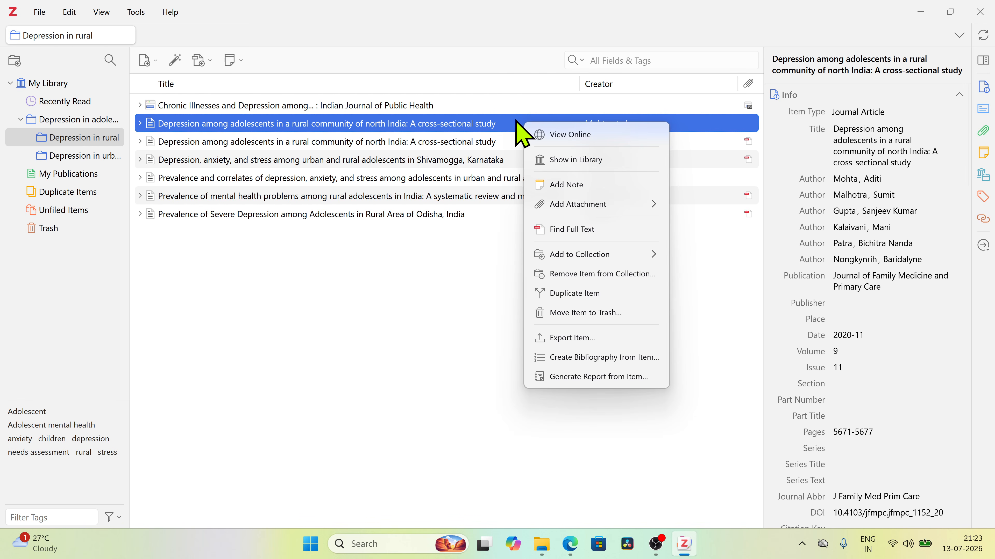
left_click(607, 319)
left_click(559, 287)
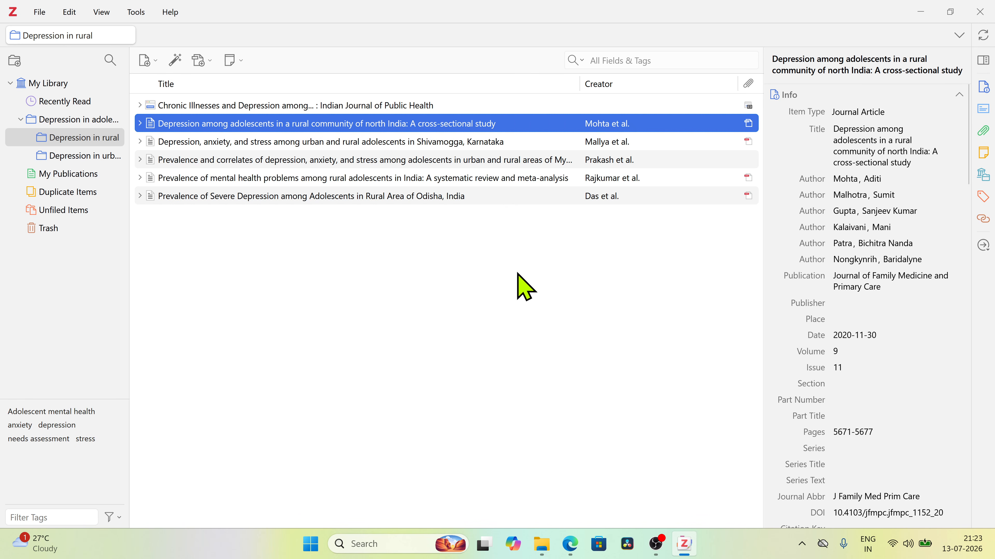
Step: Review the Depression in urban and Depression in rural collections, and examine the remaining north India study's info and attachments
left_click(81, 156)
left_click(80, 140)
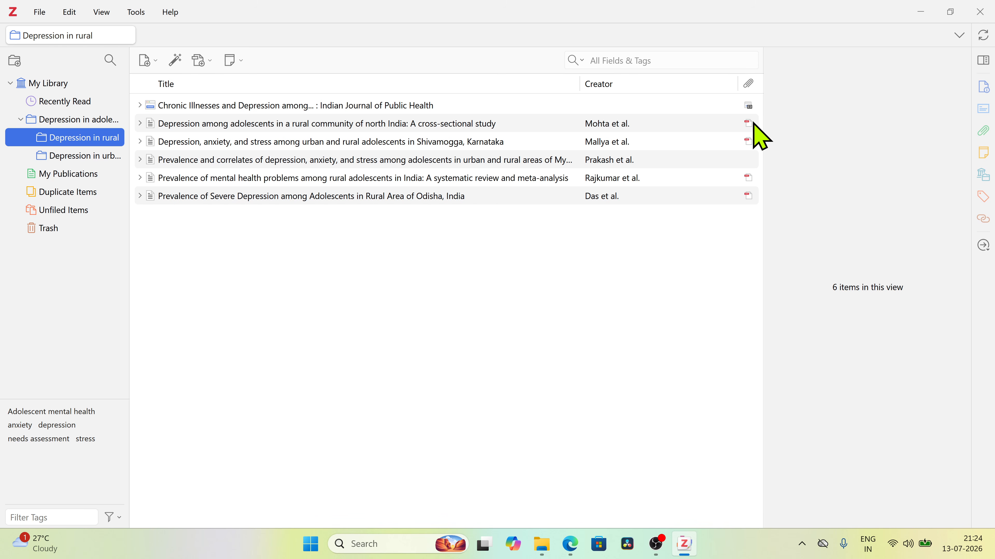
left_click(577, 126)
scroll(862, 296, "down", 15)
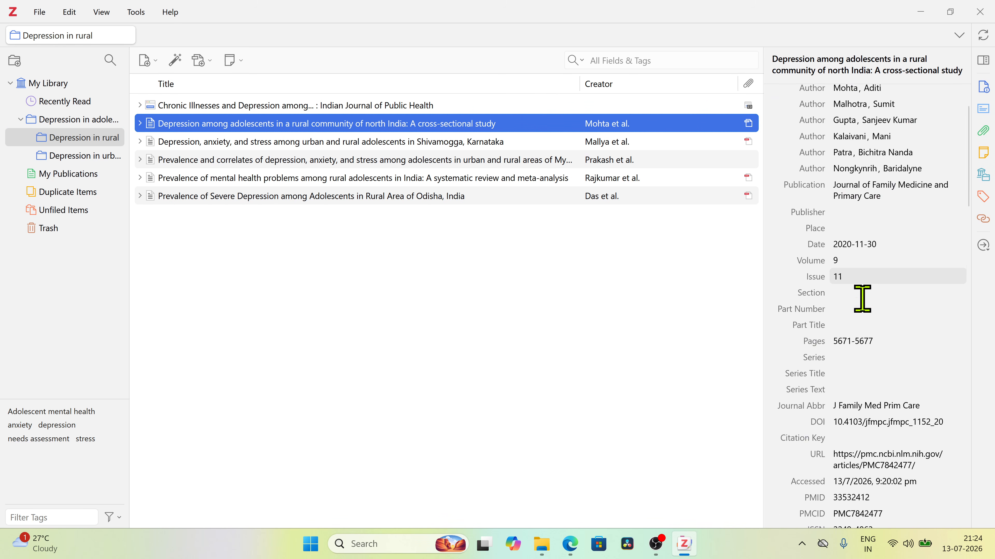
scroll(863, 298, "down", 15)
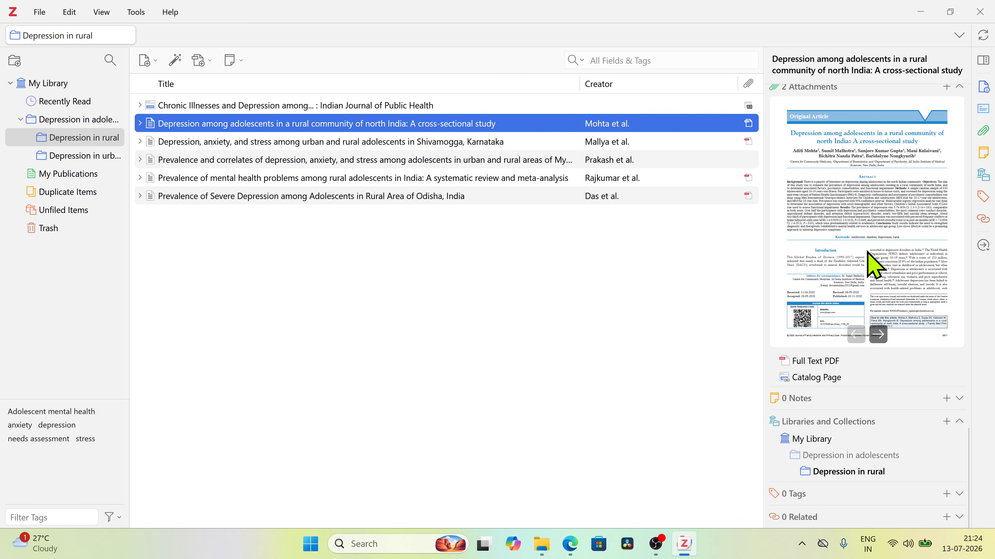
Step: Open the full-text PDF of the rural north India cross-sectional study and go to its abstract
left_click(877, 246)
double_click(877, 246)
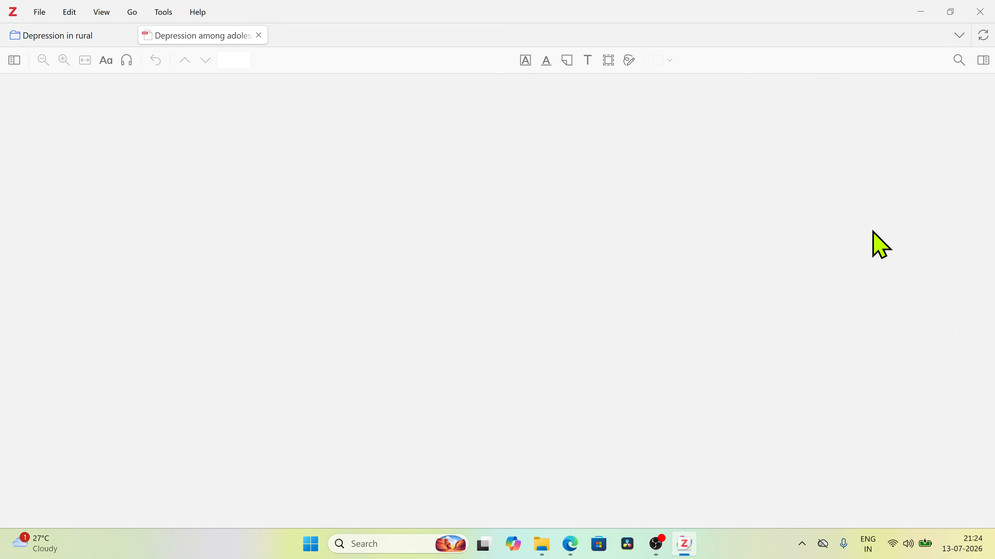
scroll(255, 230, "down", 5)
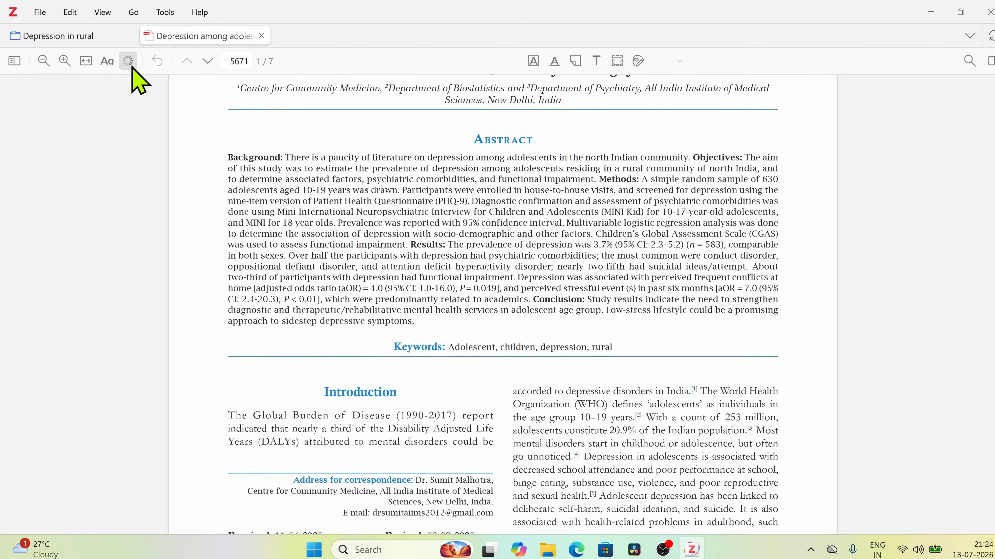
Step: Start Read Aloud on the article with the Standard voice option, using Standard Voice 1 in English (United States)
left_click(183, 88)
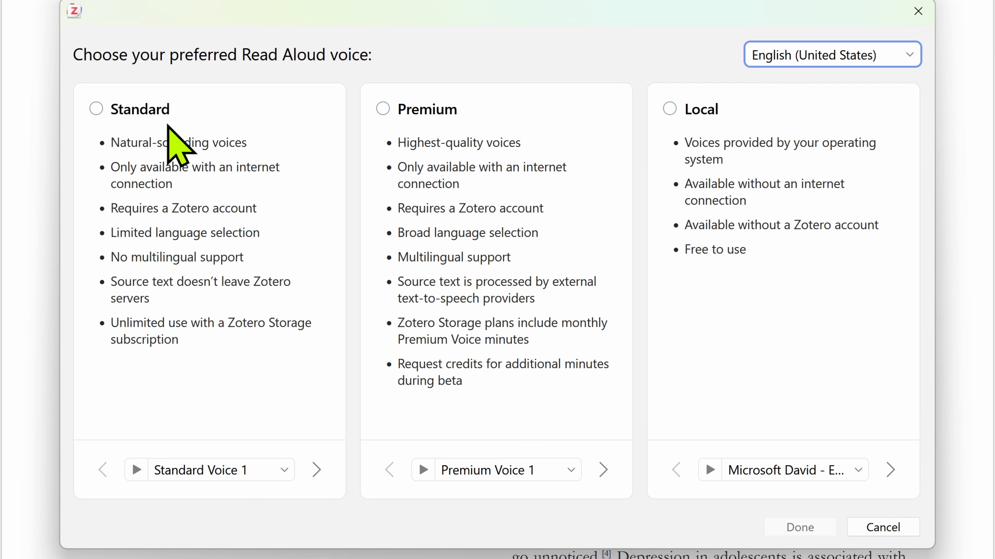
left_click(165, 110)
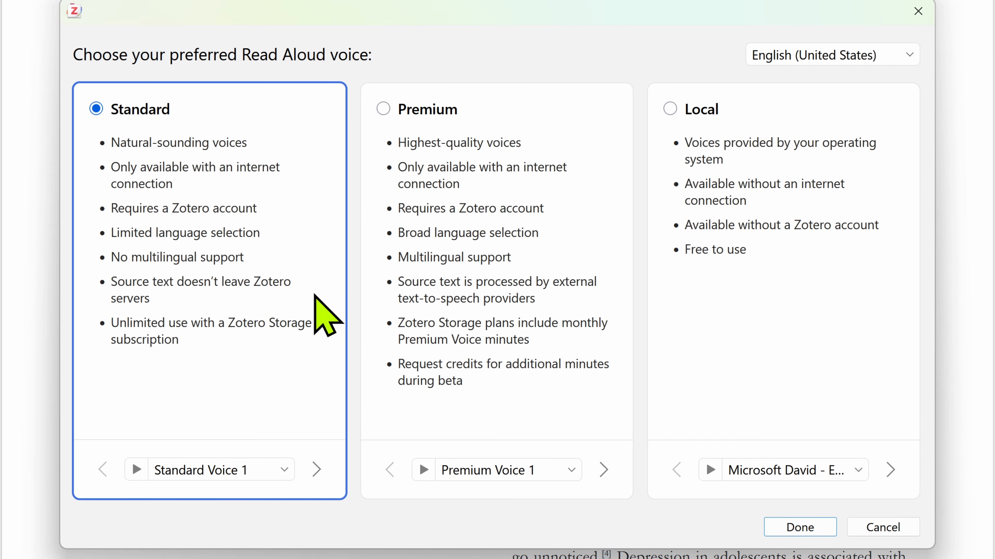
left_click(795, 526)
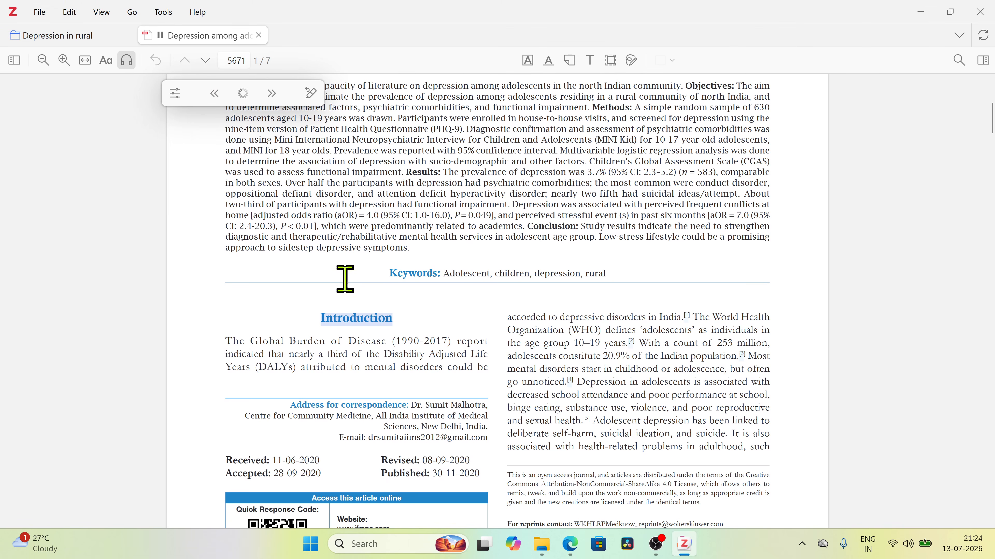
left_click(160, 26)
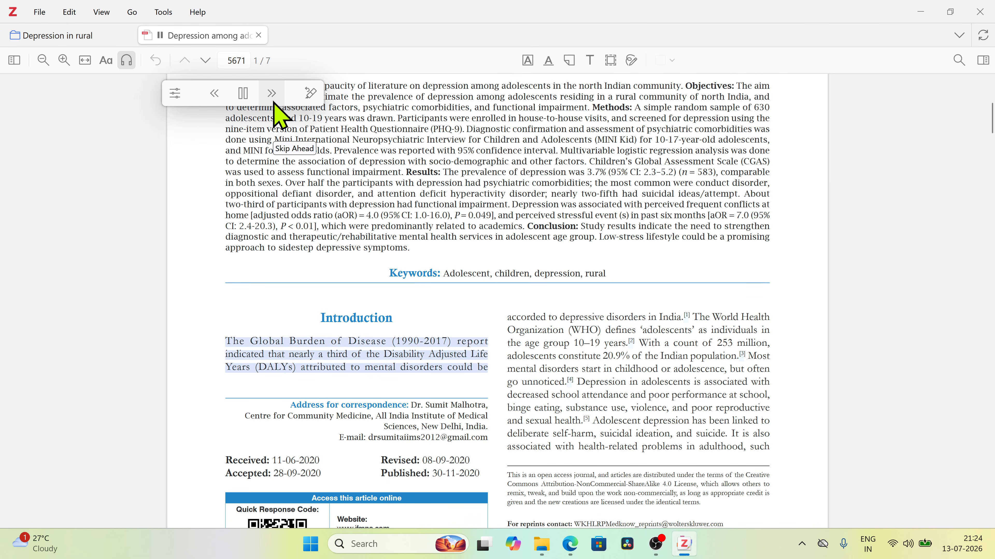
Step: Pause Read Aloud and skip ahead to the paragraph under "Study population and sample selection"
left_click(243, 94)
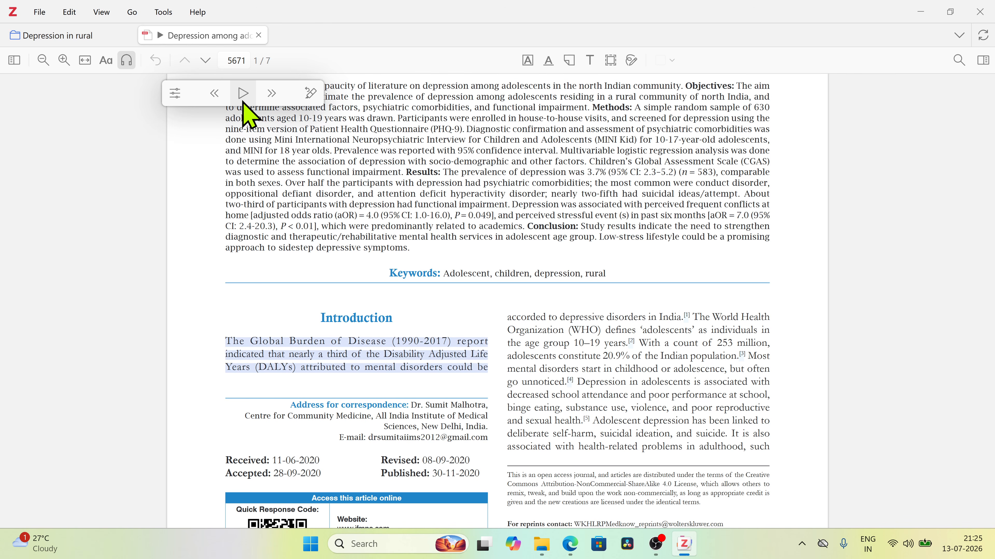
left_click(273, 94)
left_click(273, 94)
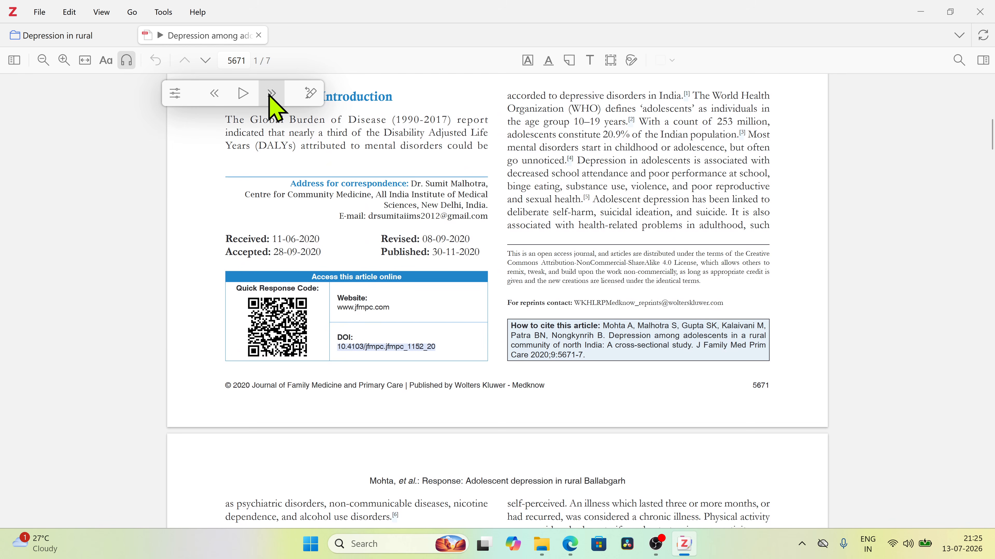
left_click(273, 94)
left_click(273, 94)
left_click(272, 94)
left_click(272, 95)
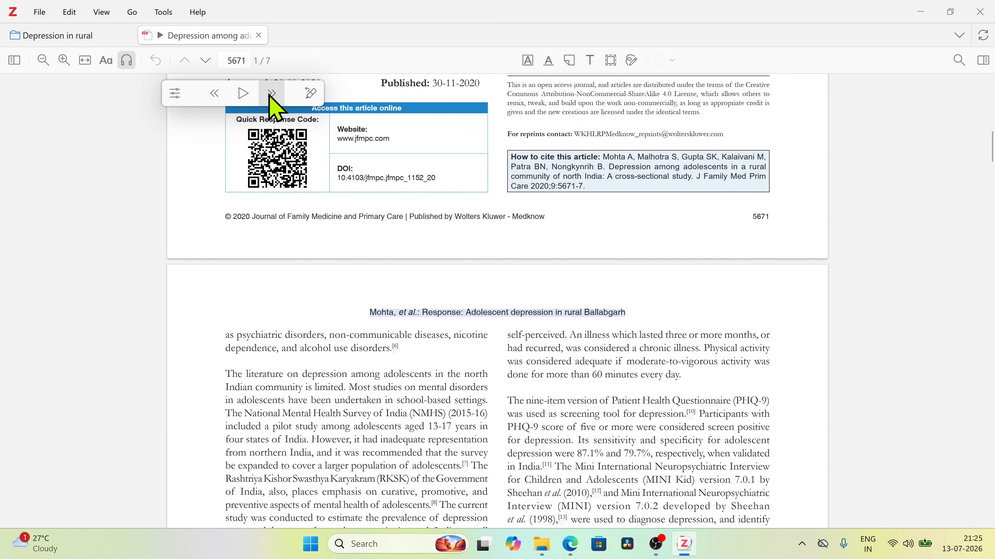
left_click(273, 94)
left_click(272, 94)
left_click(273, 94)
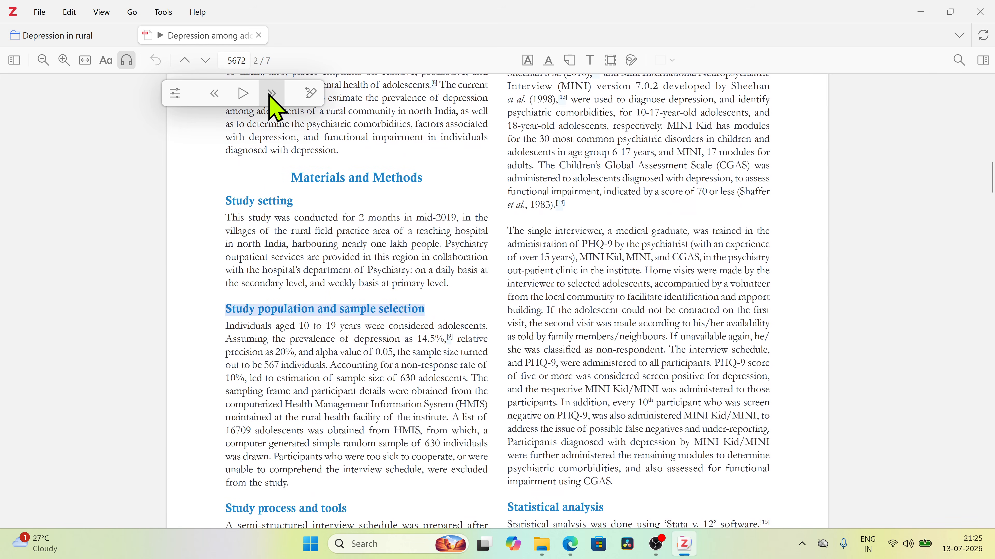
left_click(272, 94)
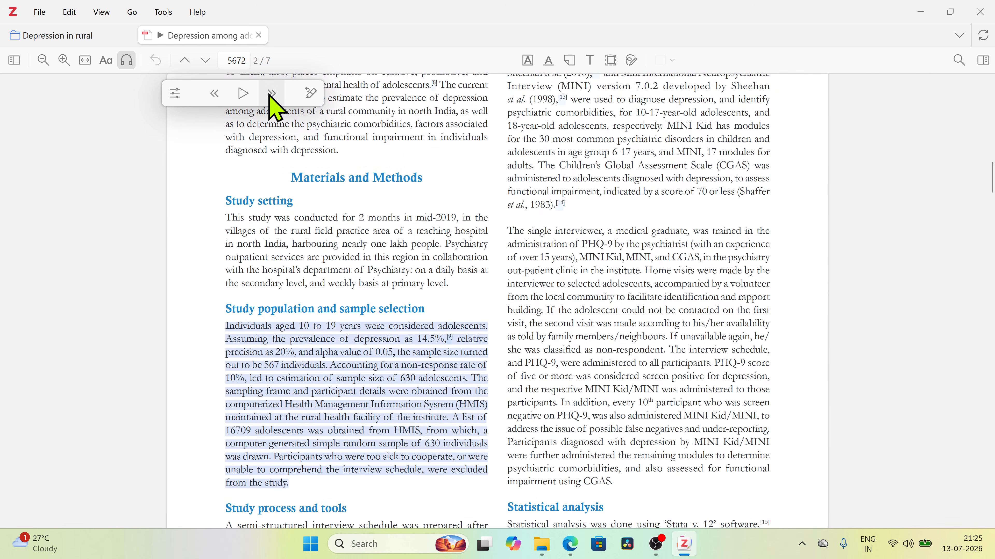
Step: Use Read Aloud to highlight the sample size calculation, the excluded-participants sentence, the "Study process and tools" heading and the physical activity sentence
left_click(242, 94)
left_click(242, 95)
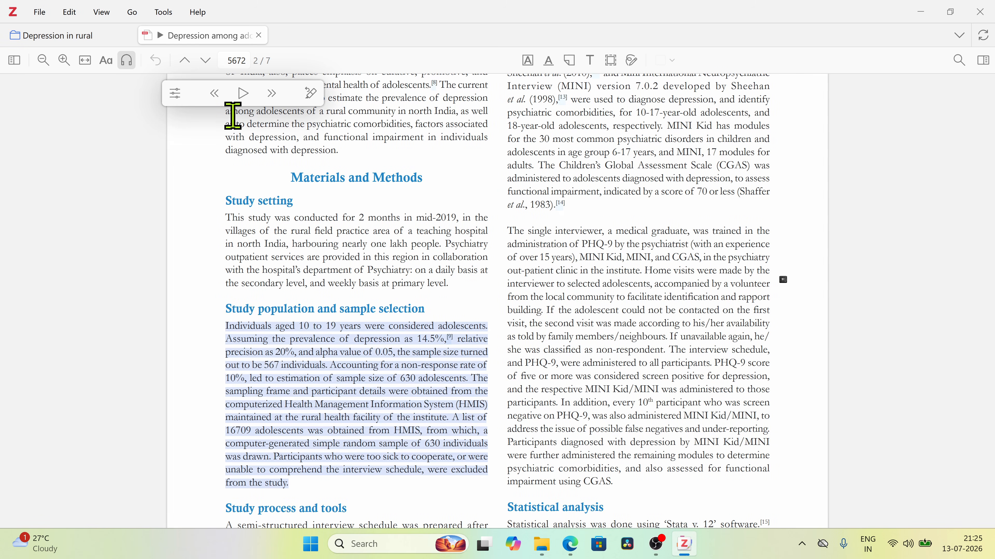
key("h")
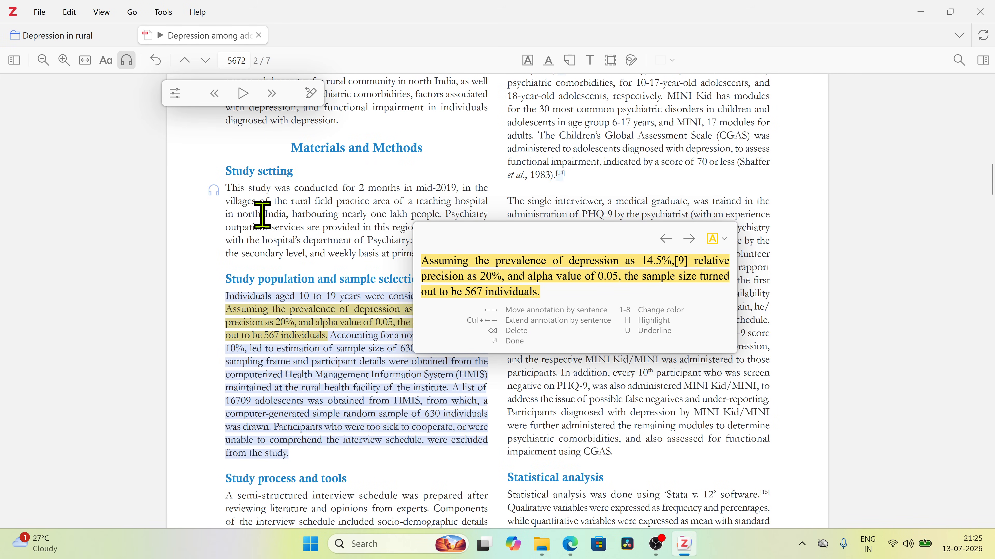
left_click(366, 377)
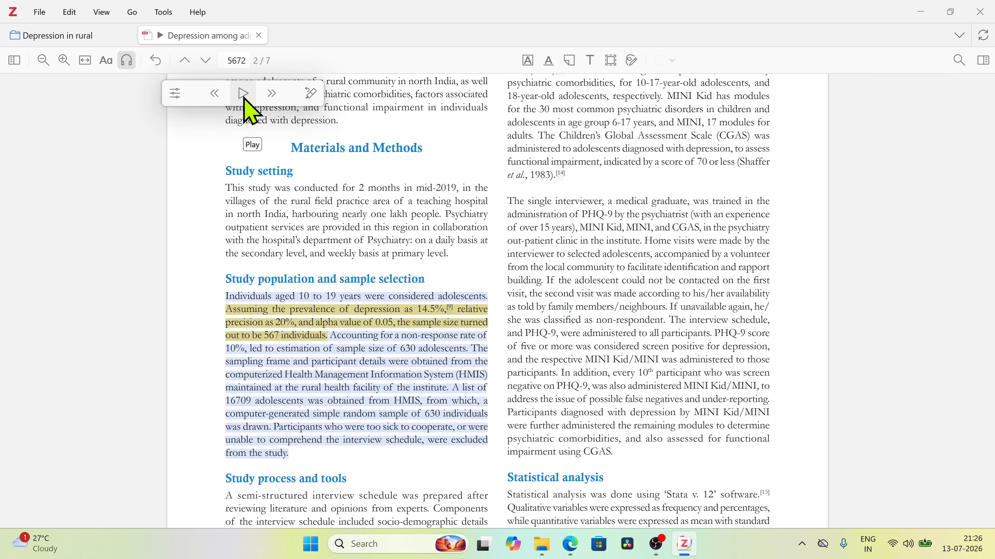
left_click(245, 98)
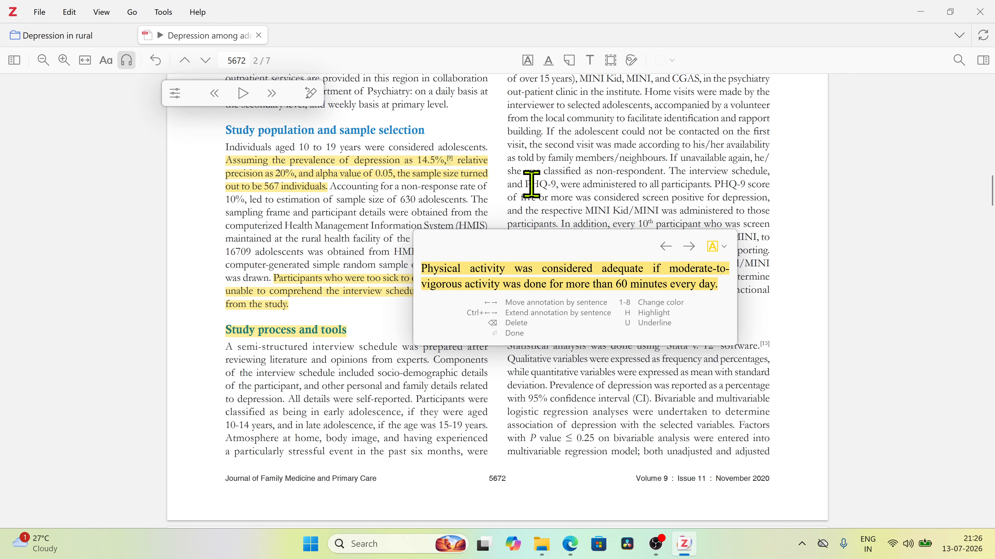
left_click(468, 225)
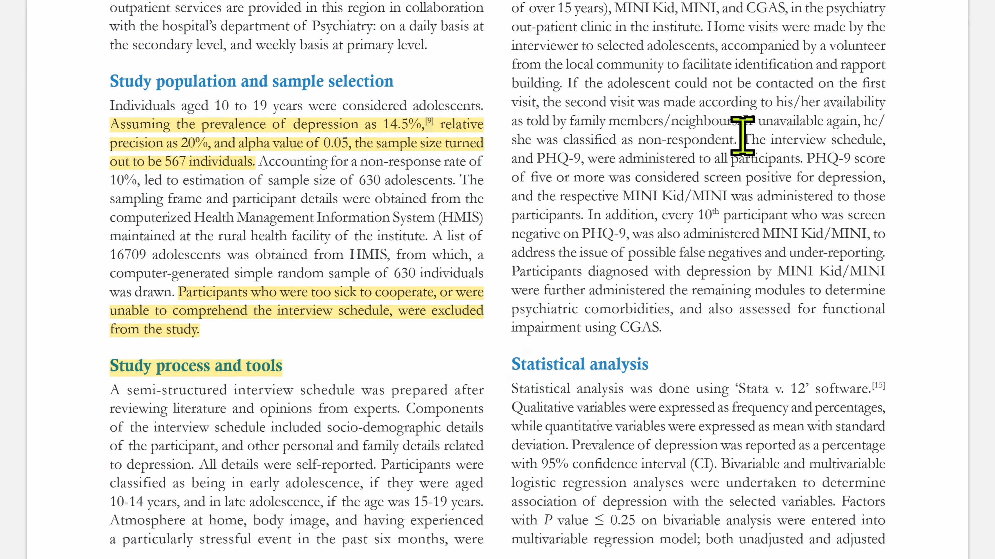
Step: Highlight in yellow the passage from "The interview schedule, and PHQ-9" through "was administered to those participants."
left_click_drag(674, 180, 642, 207)
left_click_drag(711, 172, 587, 213)
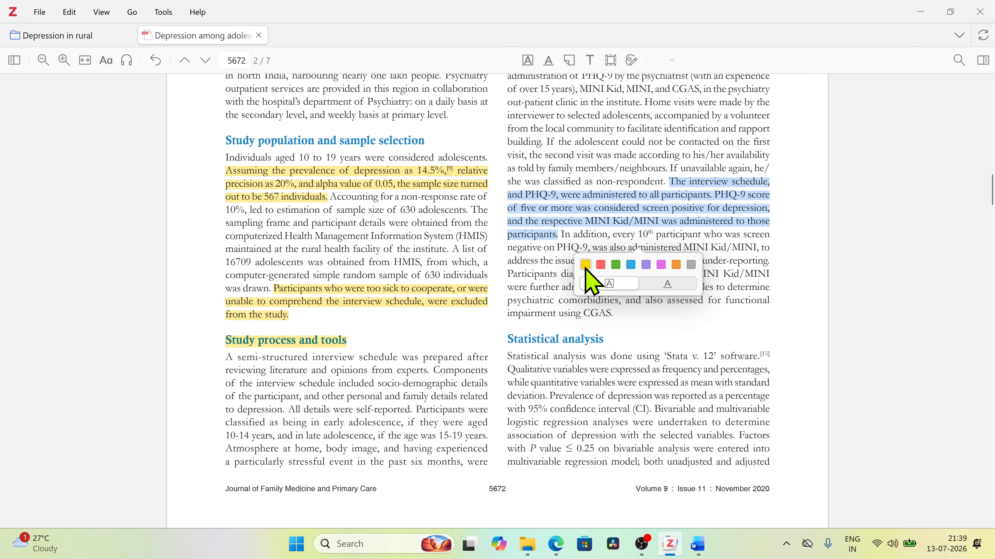
left_click(585, 266)
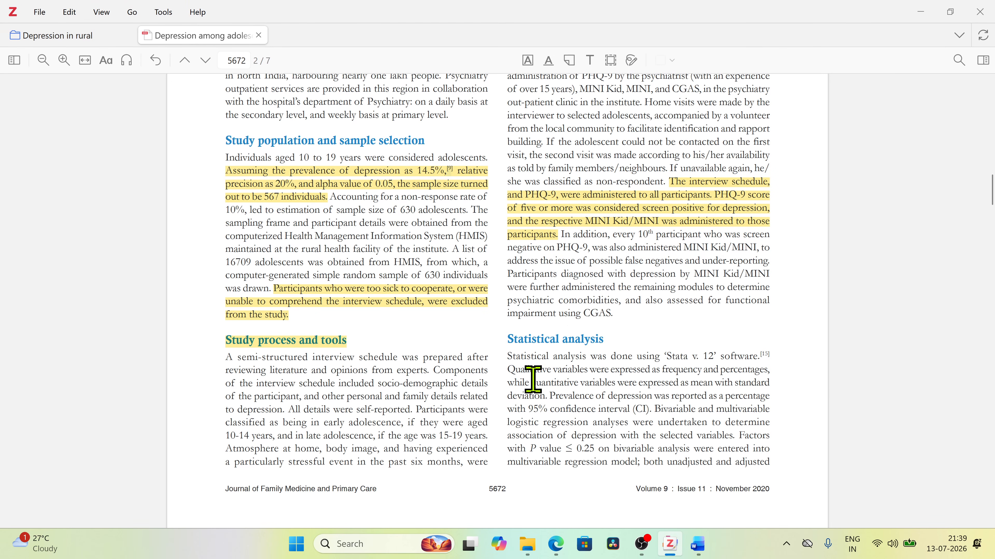
scroll(533, 386, "down", 6)
scroll(512, 291, "up", 5)
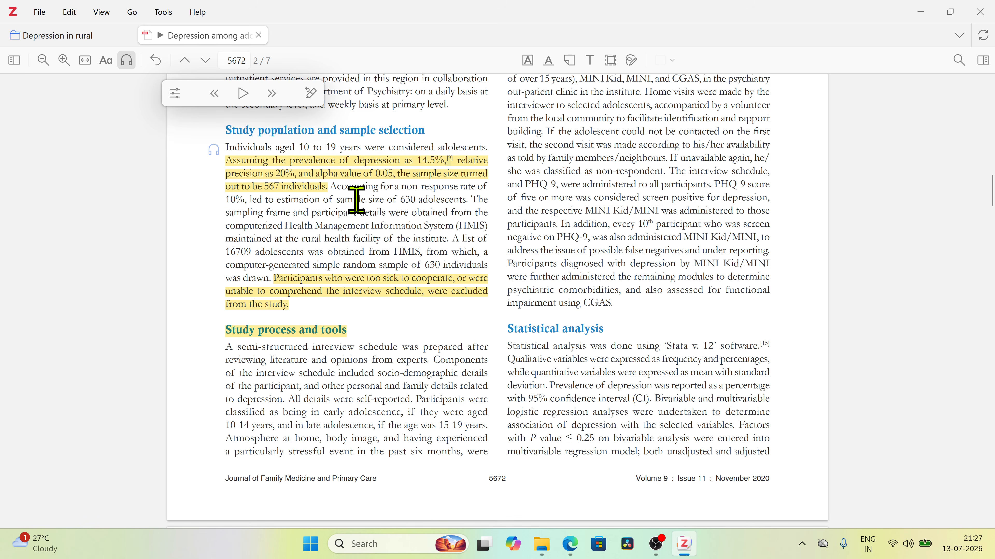
Step: Close the PDF and add the tag "Sample Size" to the rural north India cross-sectional study
left_click(259, 35)
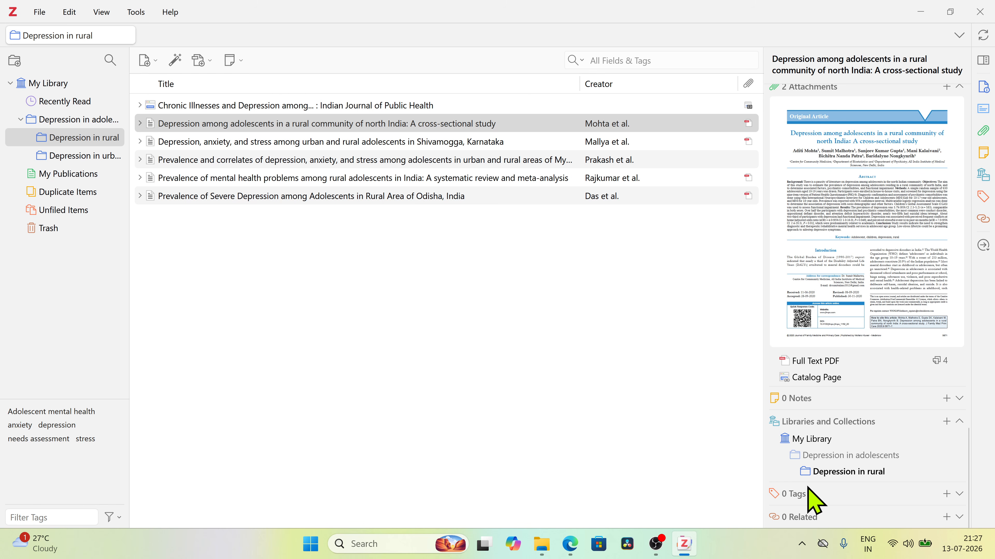
left_click(985, 196)
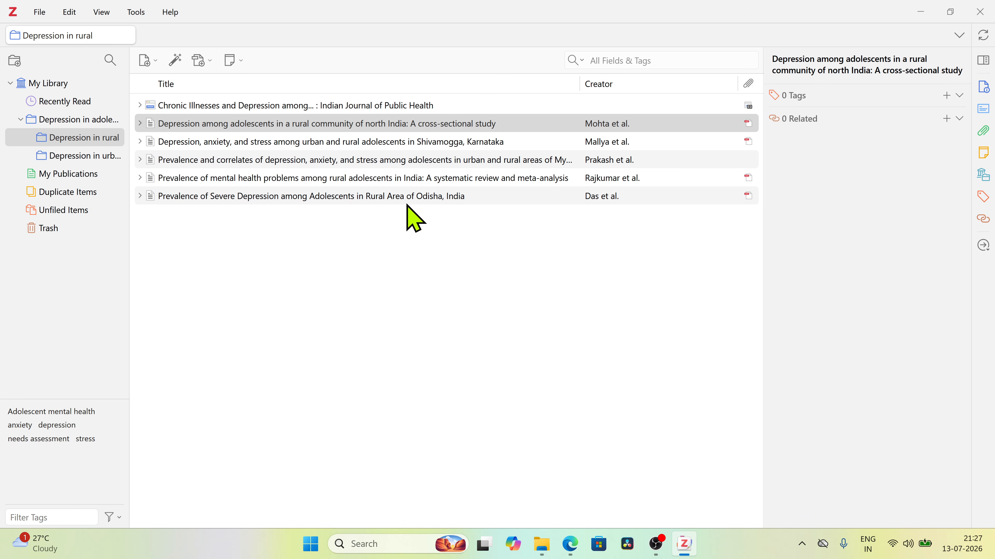
left_click(460, 122)
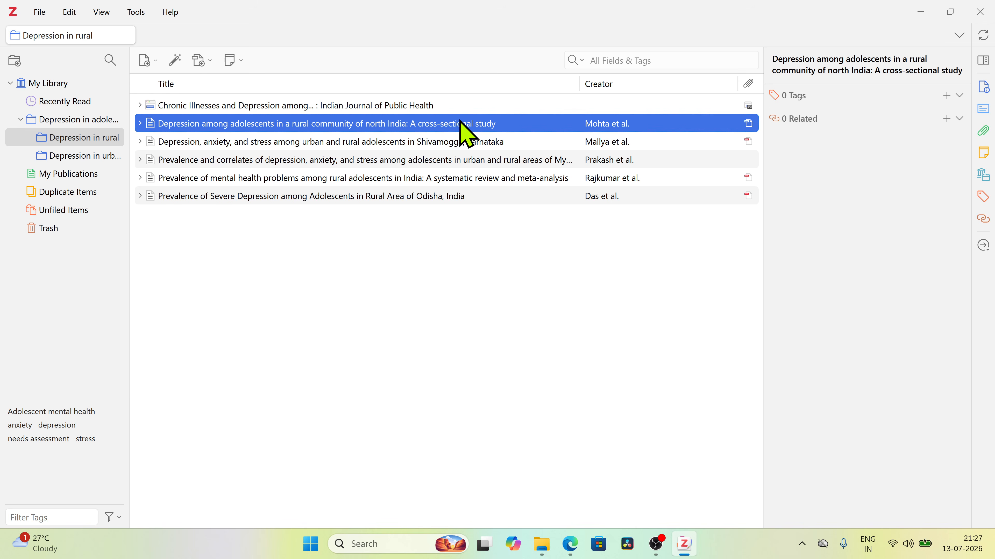
left_click(947, 96)
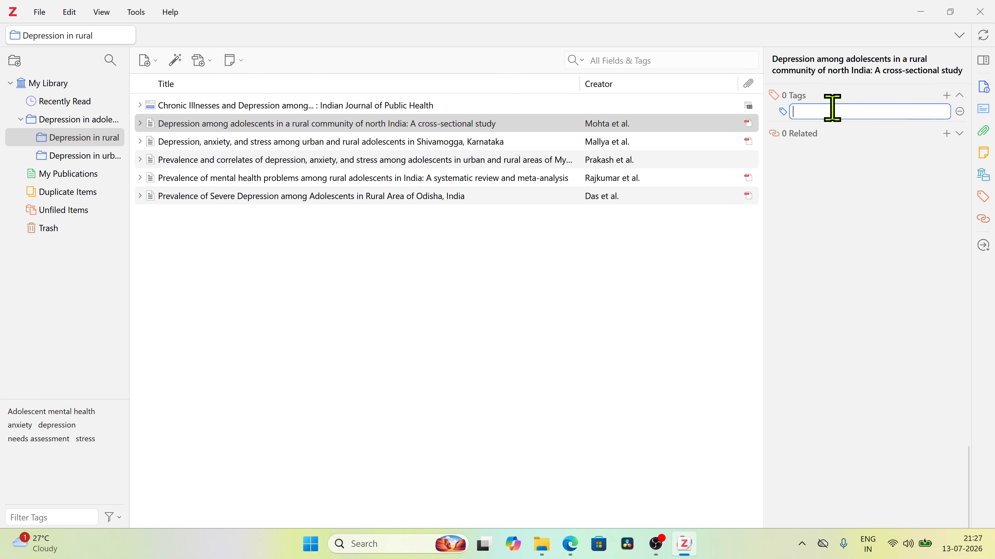
type("Sampl")
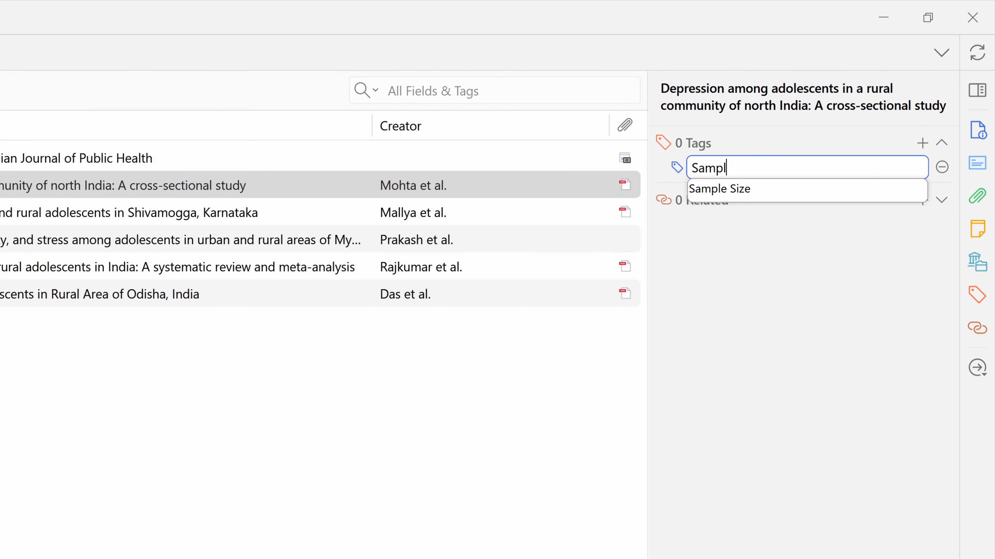
type("e Size")
key("Return")
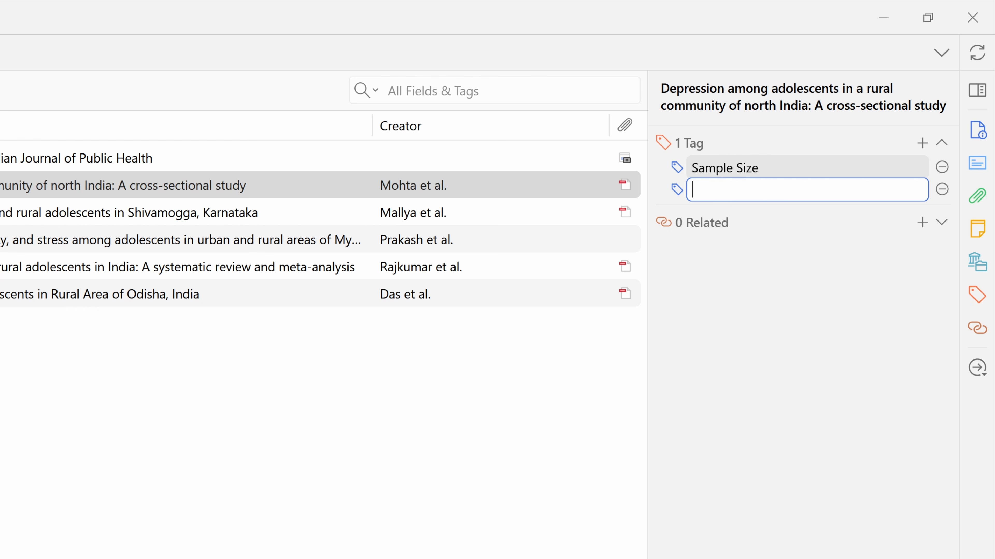
left_click(330, 185)
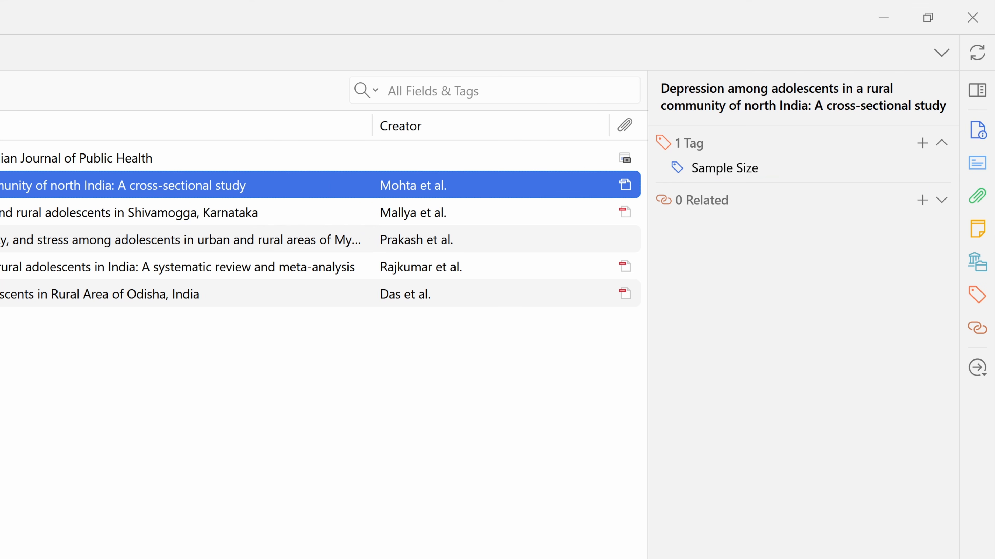
Step: In the Depression in urban collection, add the tag "Sample Size" to the Bihar school-going adolescents study
left_click(95, 155)
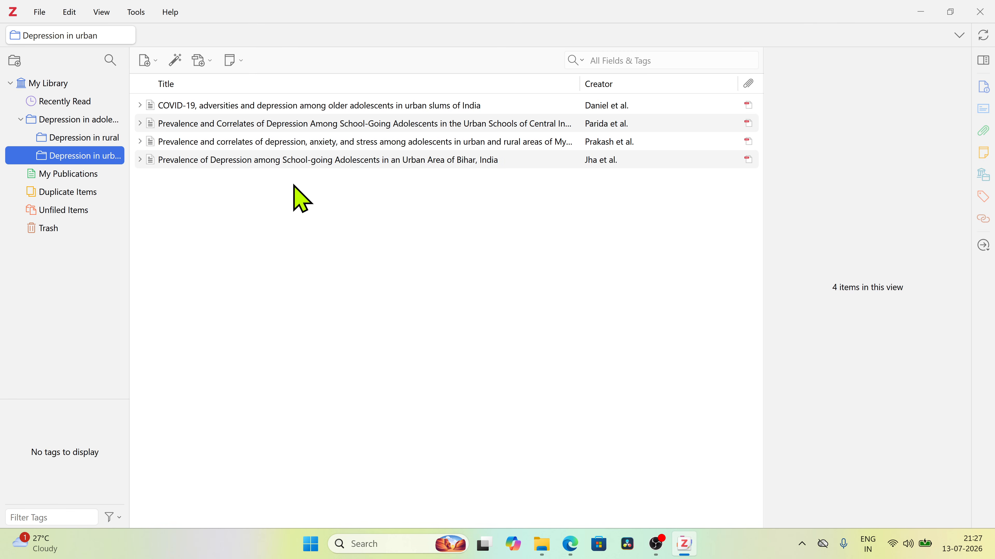
left_click(313, 167)
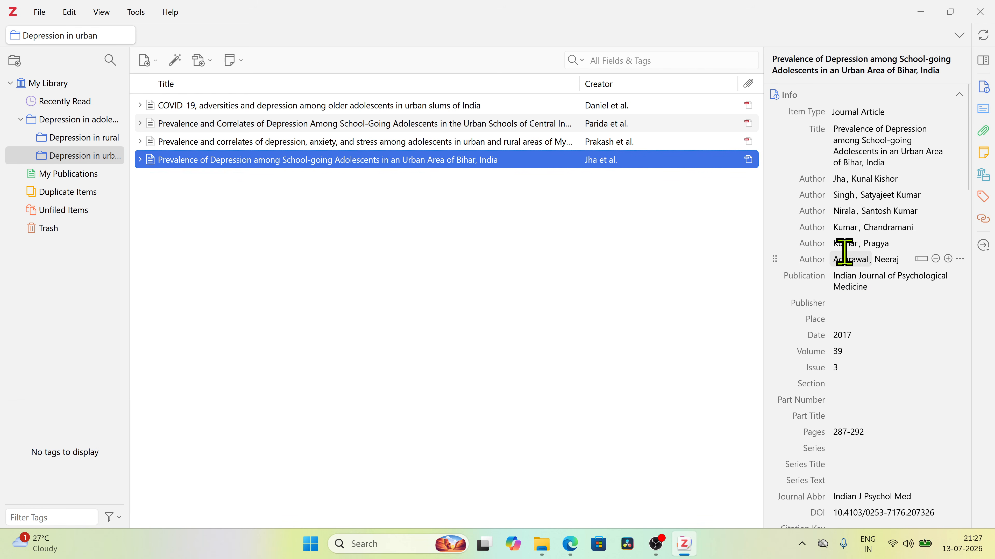
scroll(859, 217, "down", 10)
scroll(862, 216, "down", 10)
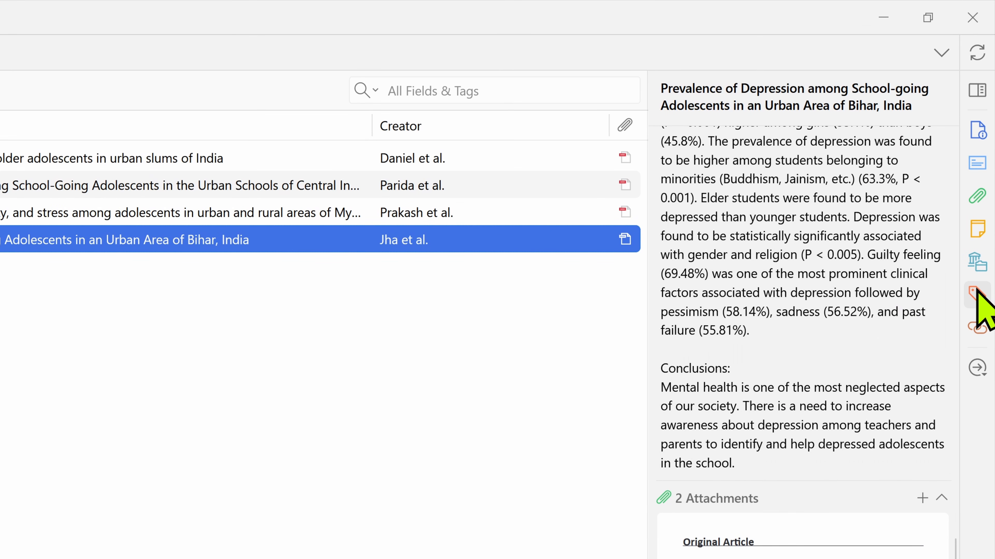
left_click(976, 295)
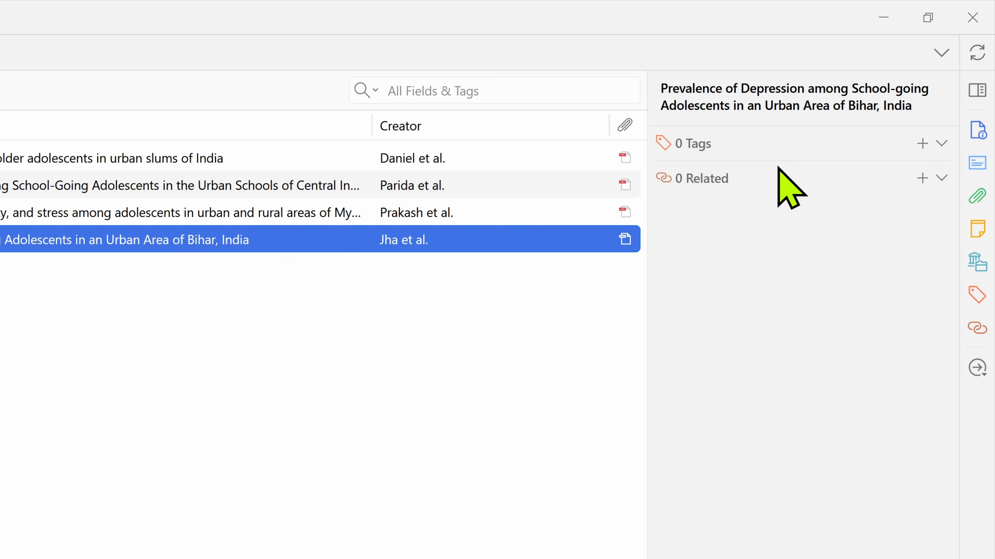
left_click(929, 146)
type("Sa")
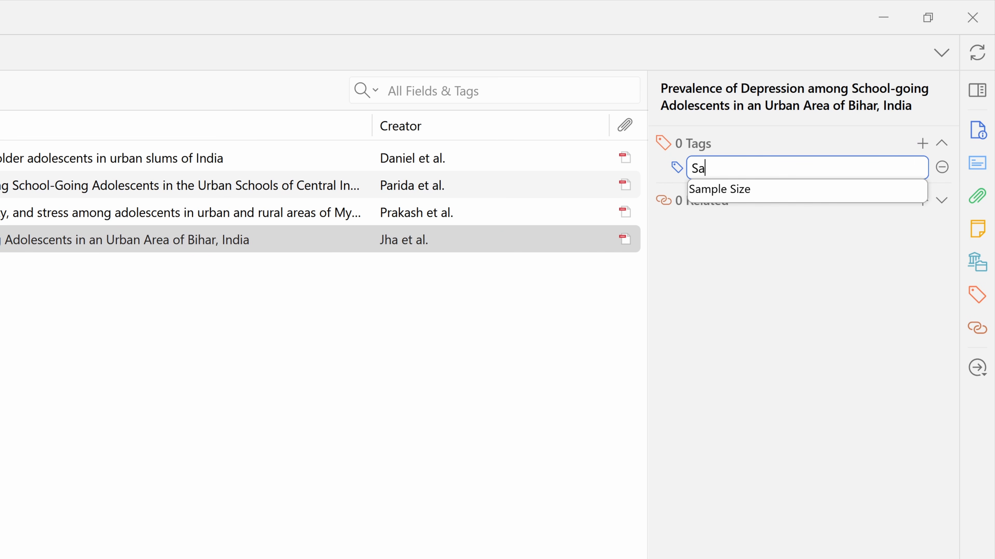
type("mple Size")
key("Return")
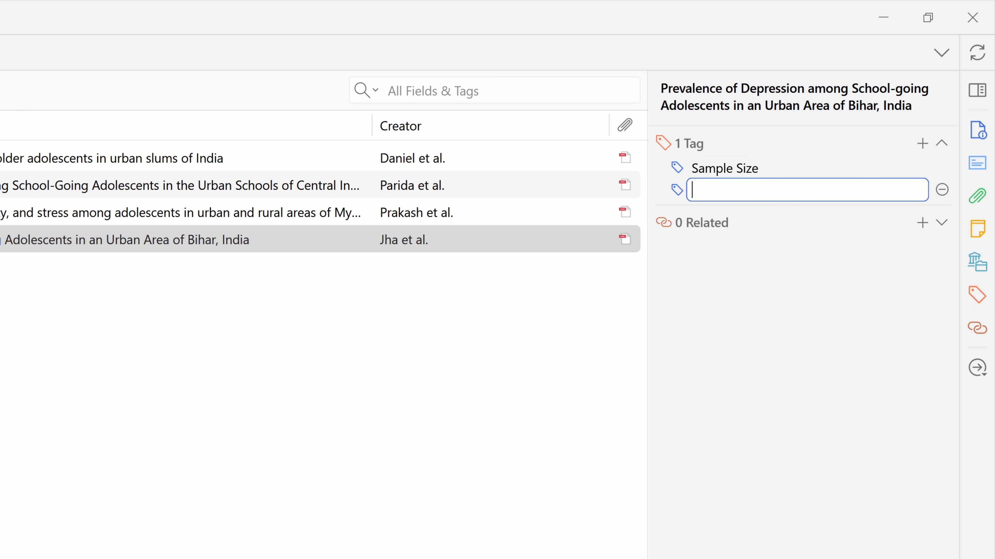
left_click(695, 444)
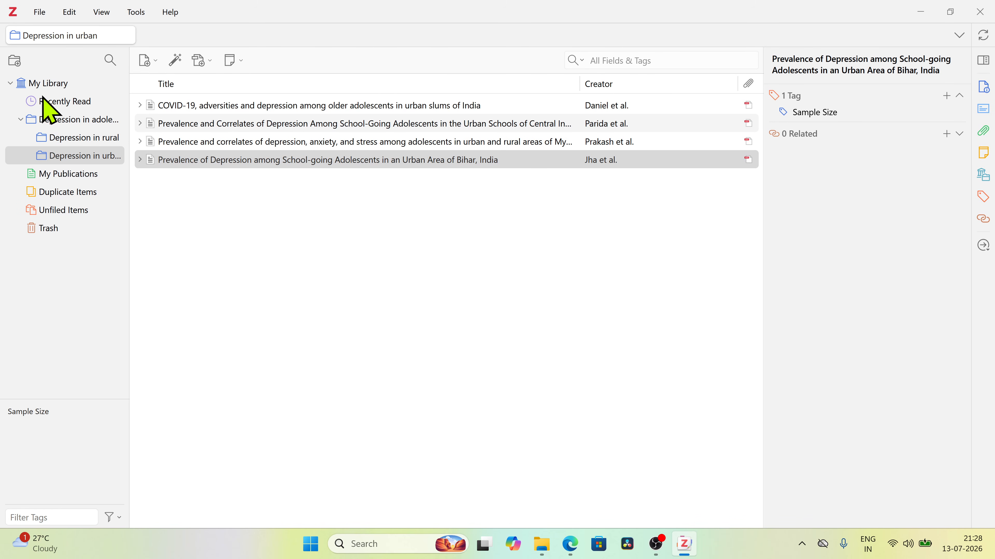
Step: Show all items in My Library and filter them by the "Sample Size" tag
left_click(53, 85)
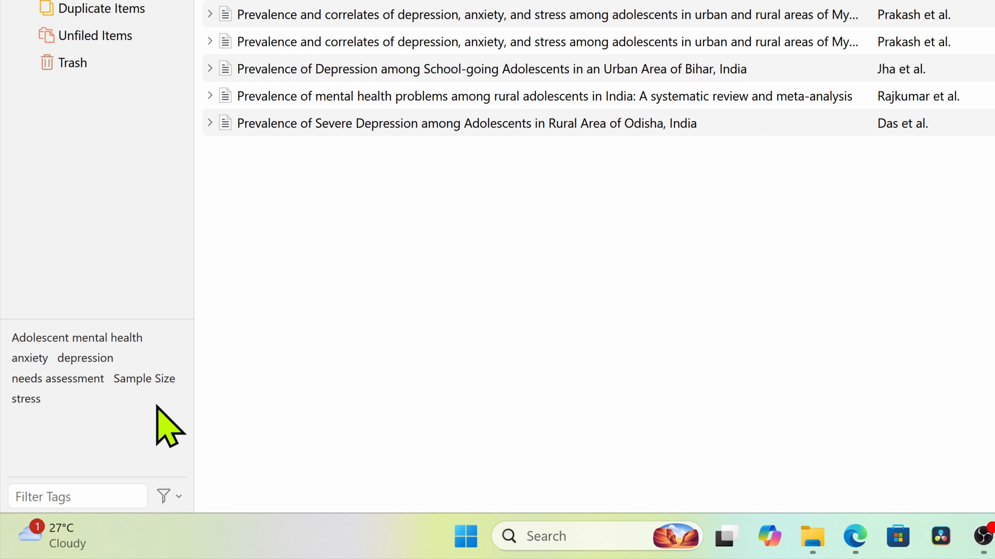
left_click(151, 382)
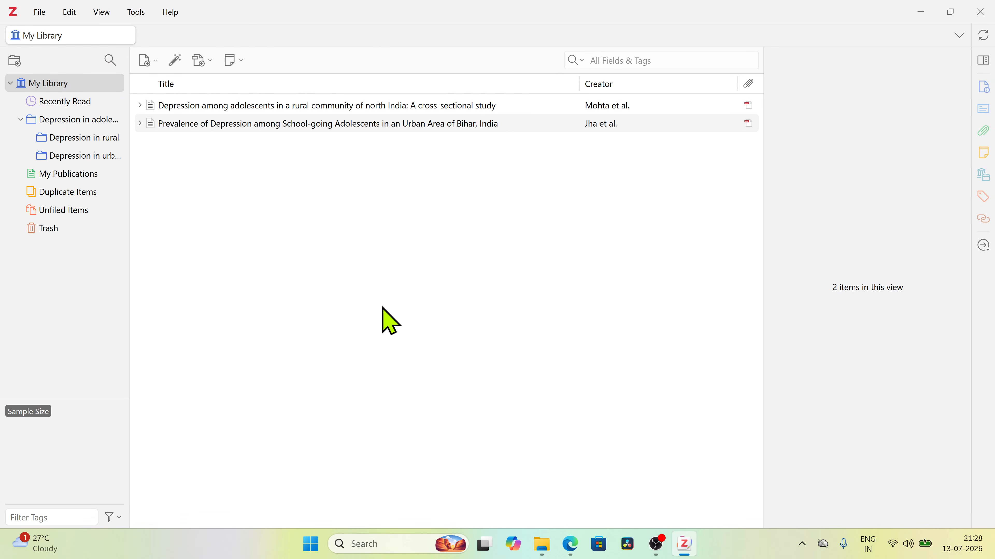
Step: Look through the details of the two articles filtered by the "Sample Size" tag
left_click(386, 106)
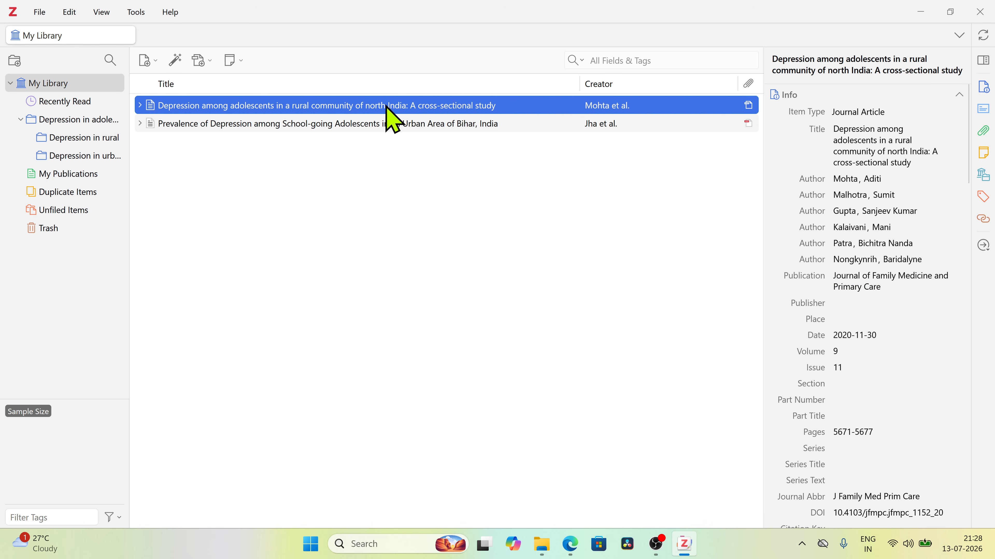
left_click(385, 124)
left_click(388, 111)
left_click(455, 125)
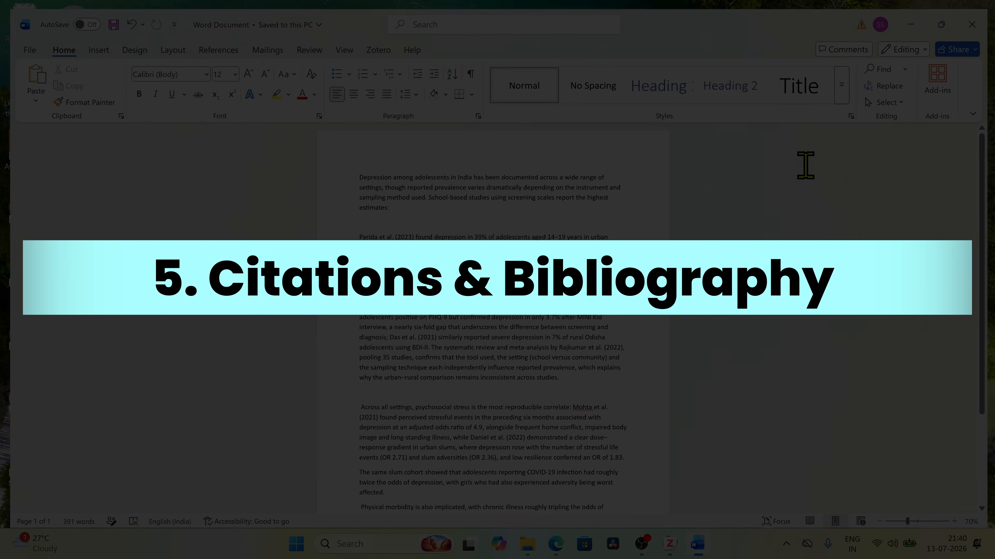
Step: Close the open PDF of the rural north India study and show the Depression in rural collection
scroll(477, 340, "up", 5, "ctrl")
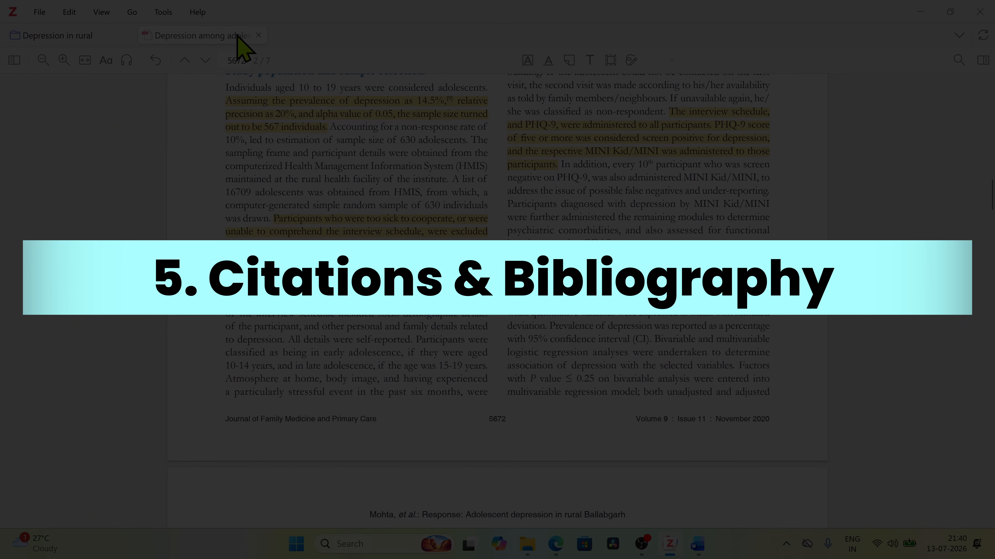
left_click(258, 35)
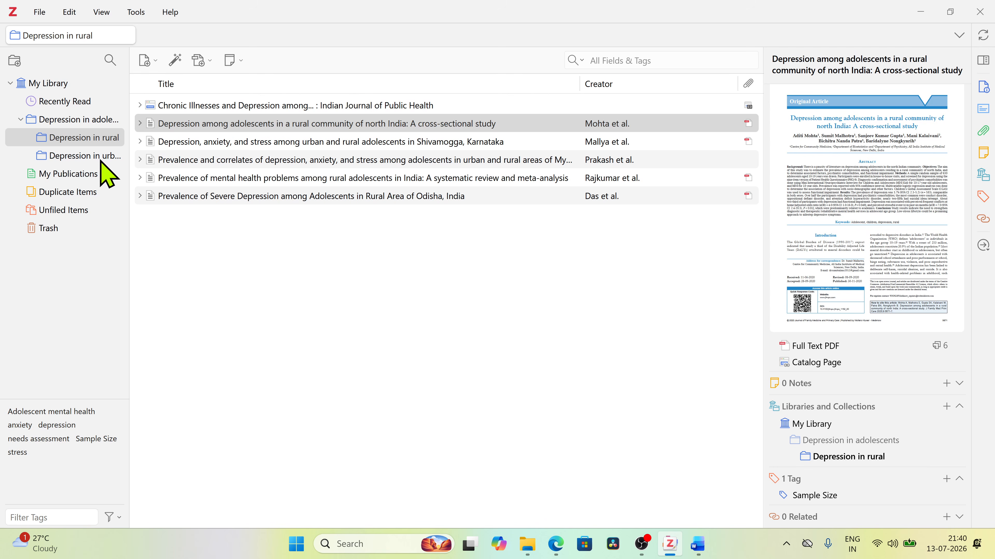
left_click(101, 161)
left_click(106, 139)
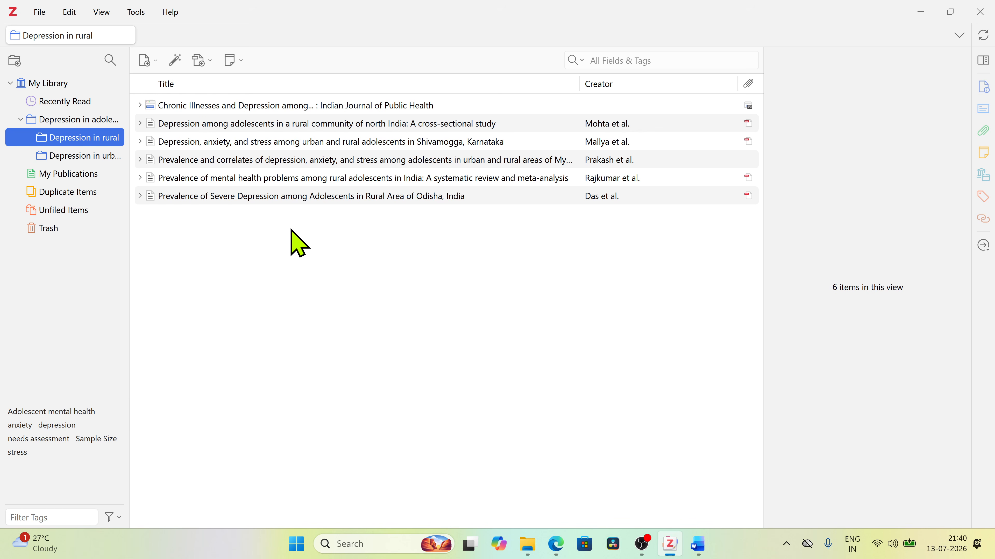
Step: Switch to the Word document and start a Zotero citation after the Mysuru sentence, using the style NLM/Vancouver: Citing Medicine 2nd edition (citation-sequence)
left_click(698, 544)
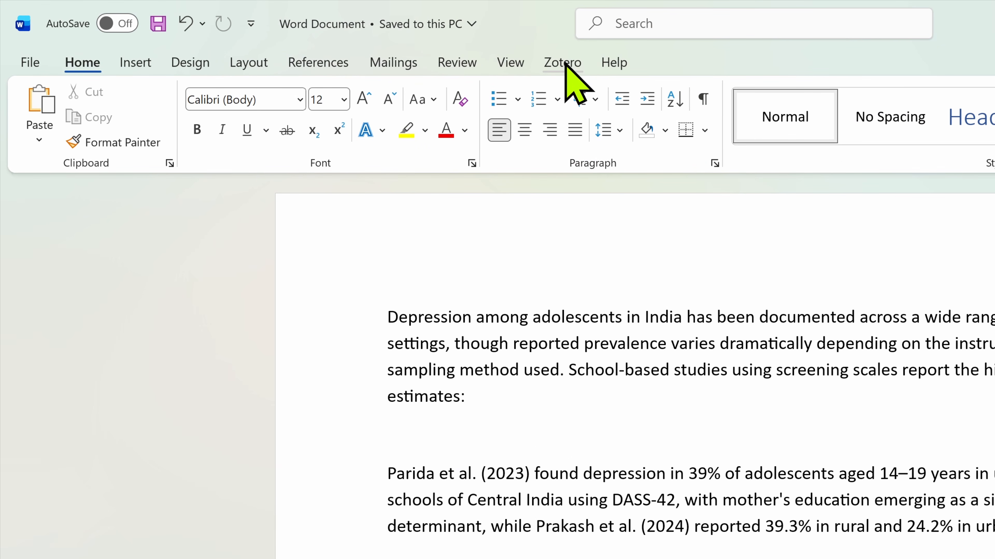
left_click(568, 55)
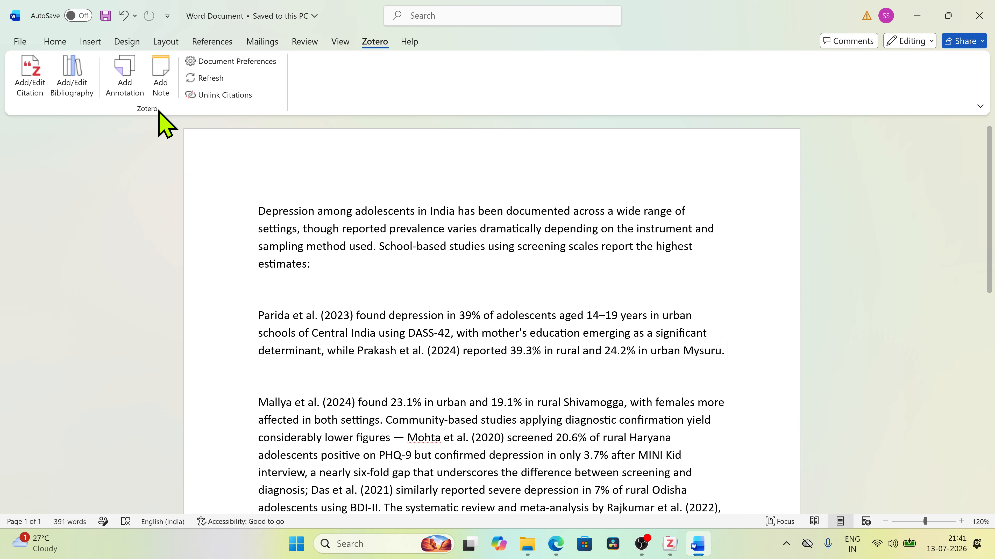
left_click(30, 96)
scroll(451, 153, "down", 1)
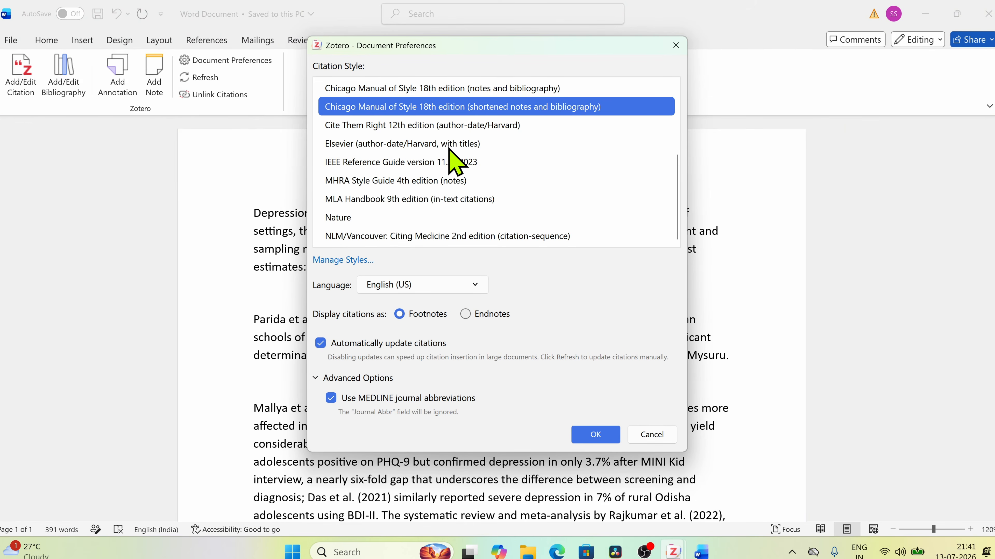
scroll(470, 195, "up", 3)
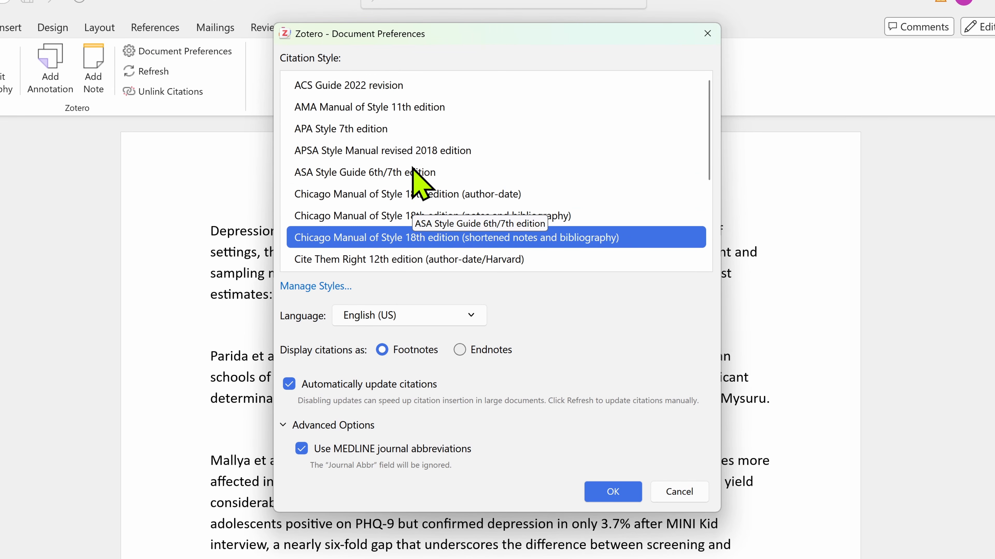
left_click(354, 110)
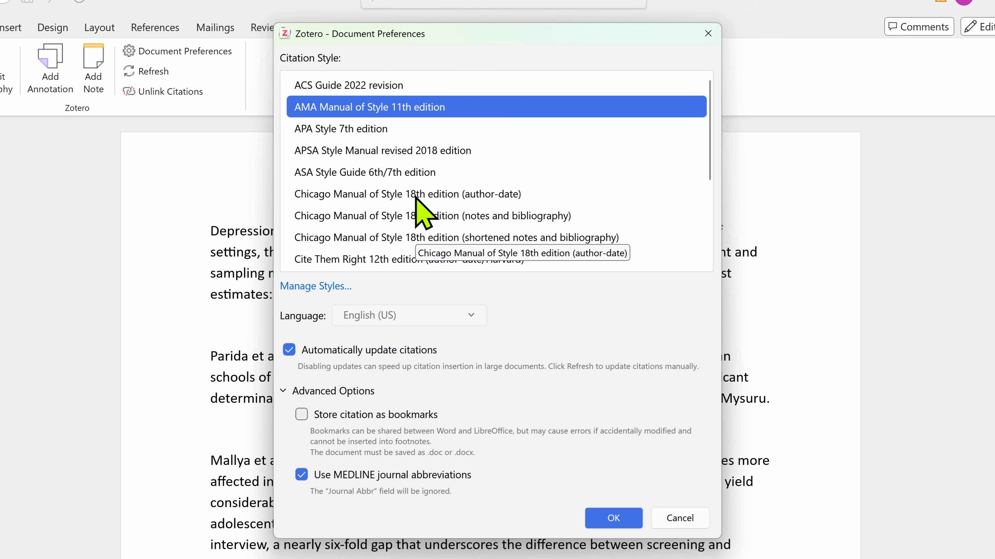
scroll(416, 197, "down", 2)
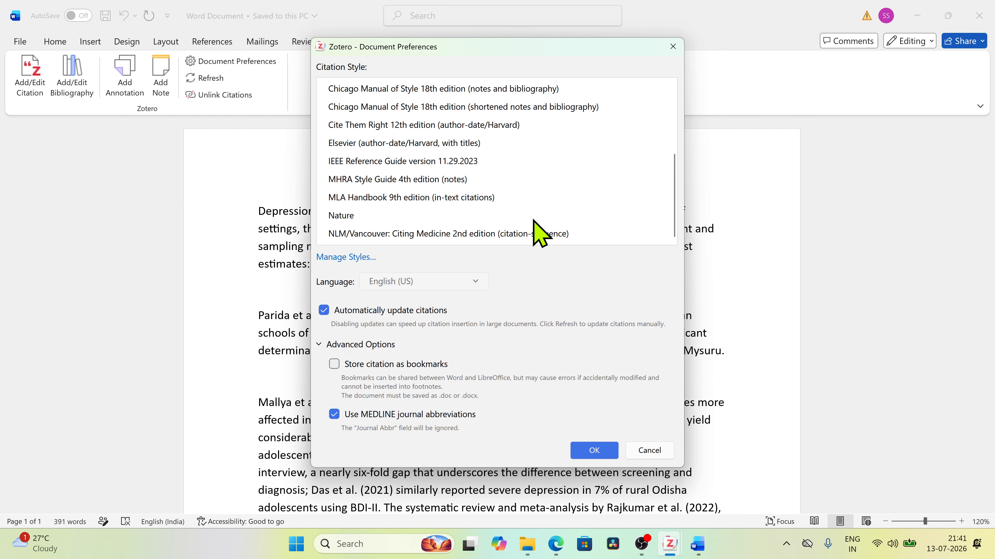
left_click(511, 234)
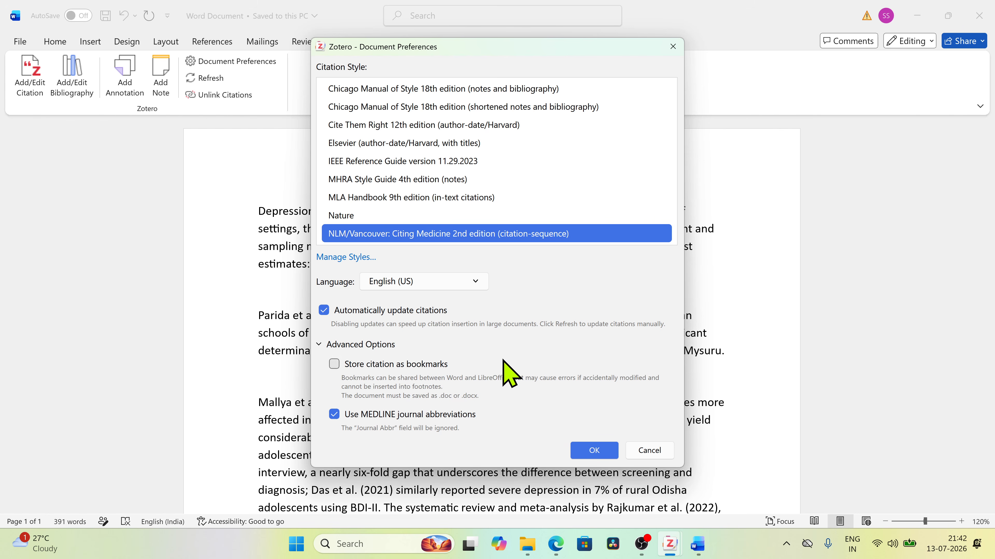
left_click(592, 453)
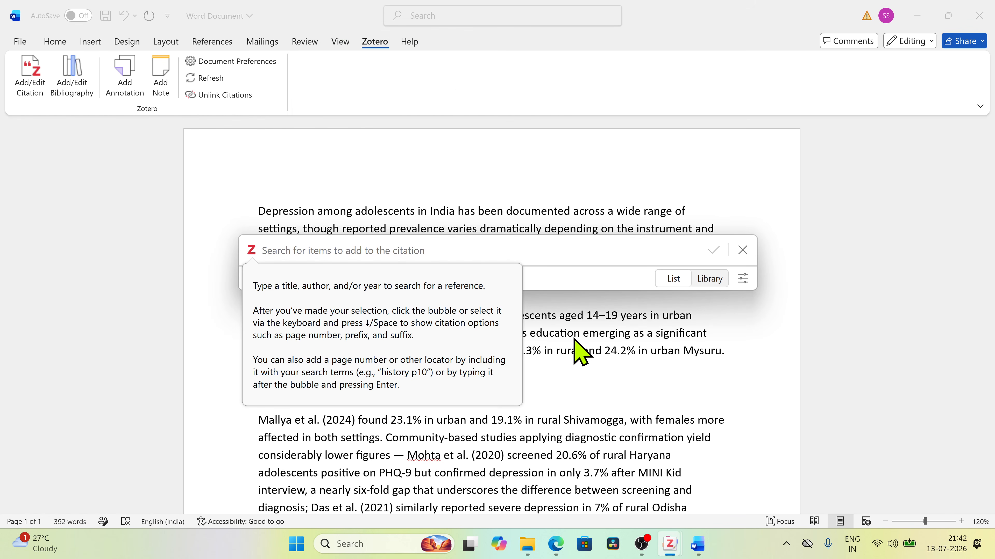
Step: Move the citation window clear of the text and view its Library mode, ending in List mode
left_click_drag(591, 277, 595, 174)
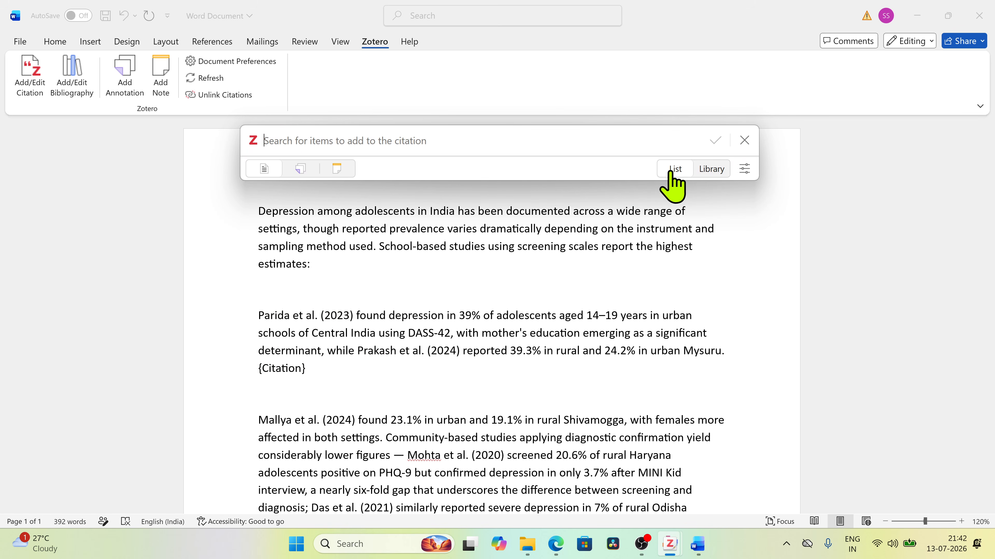
left_click(721, 171)
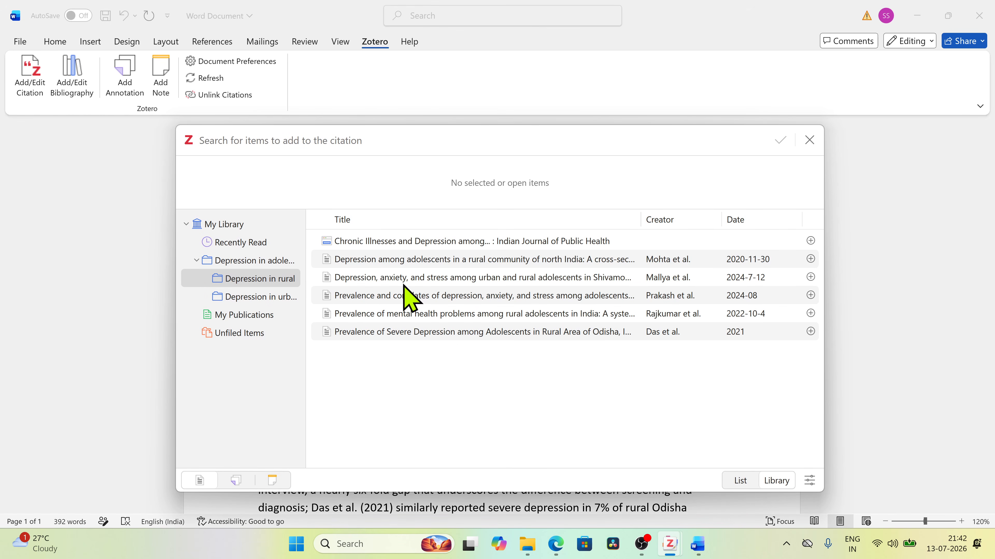
left_click(742, 481)
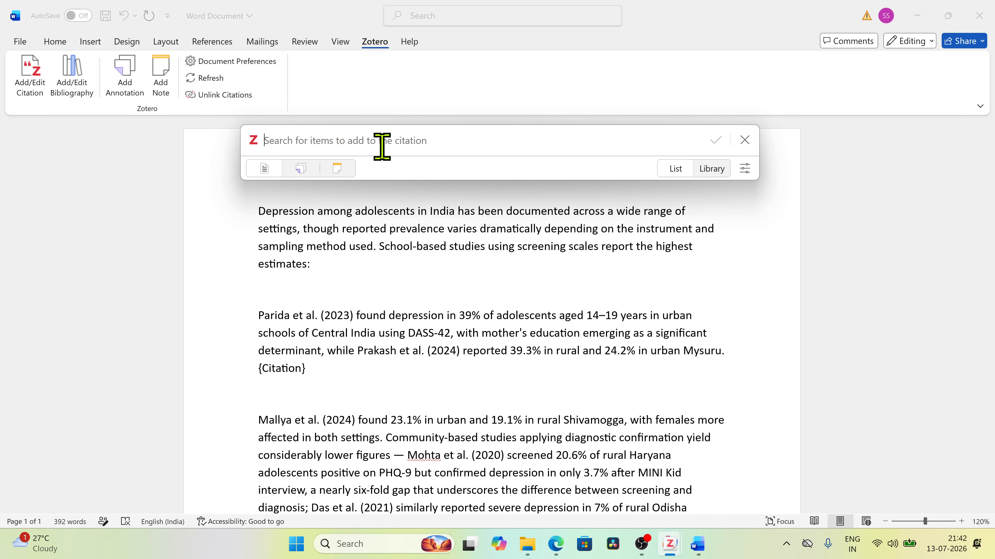
Step: Find the Central India urban schools study and the Mysuru urban-rural study by first author and insert both as one citation
type("Parida")
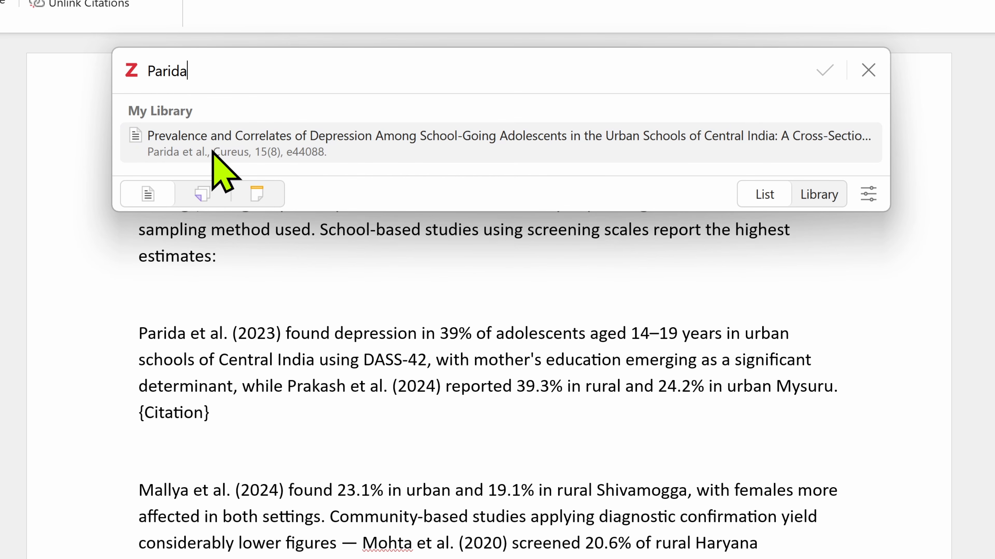
left_click(213, 152)
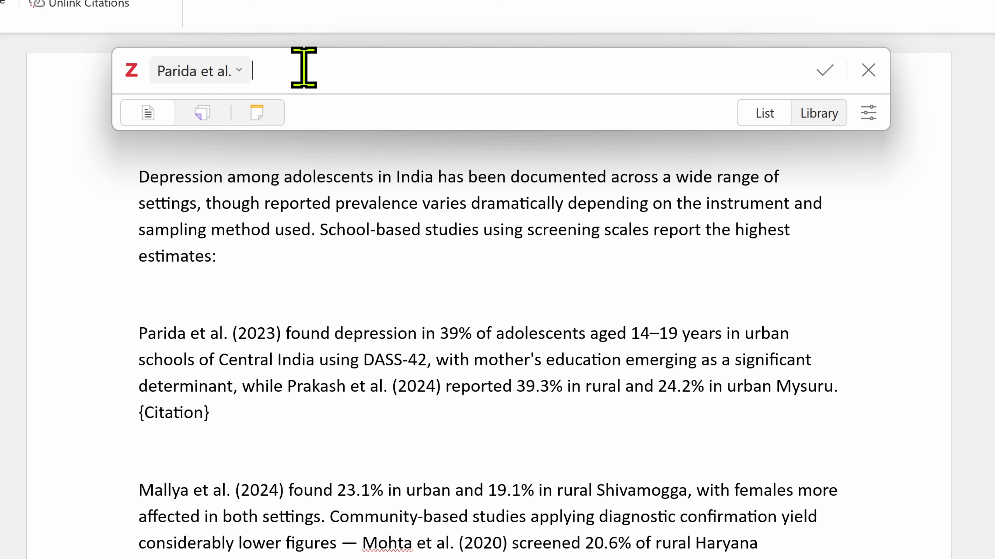
type("praka")
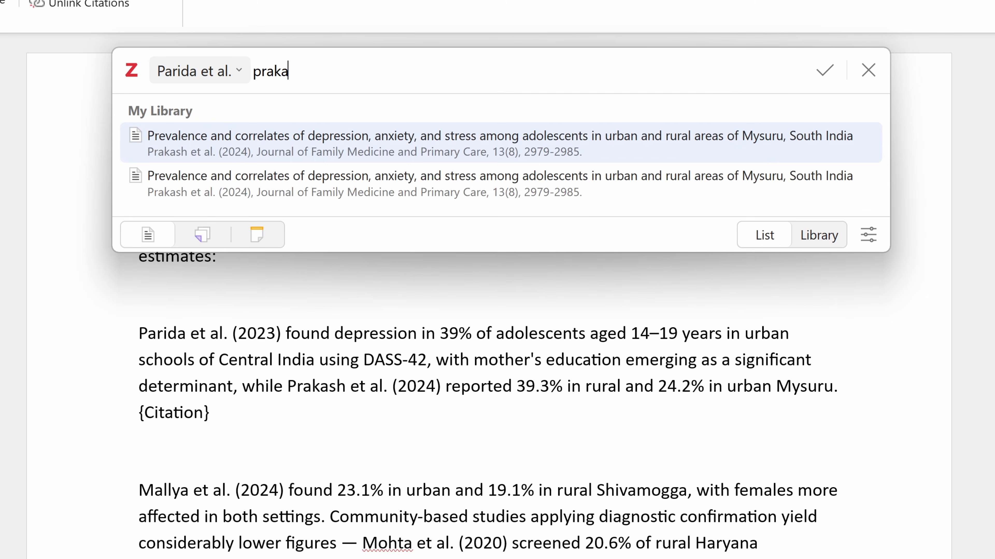
type("sh")
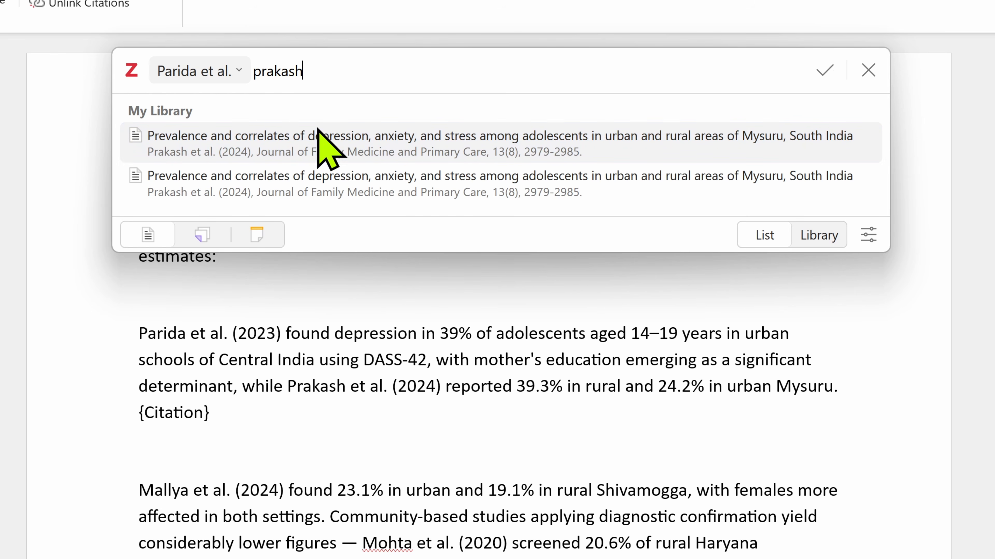
left_click(193, 149)
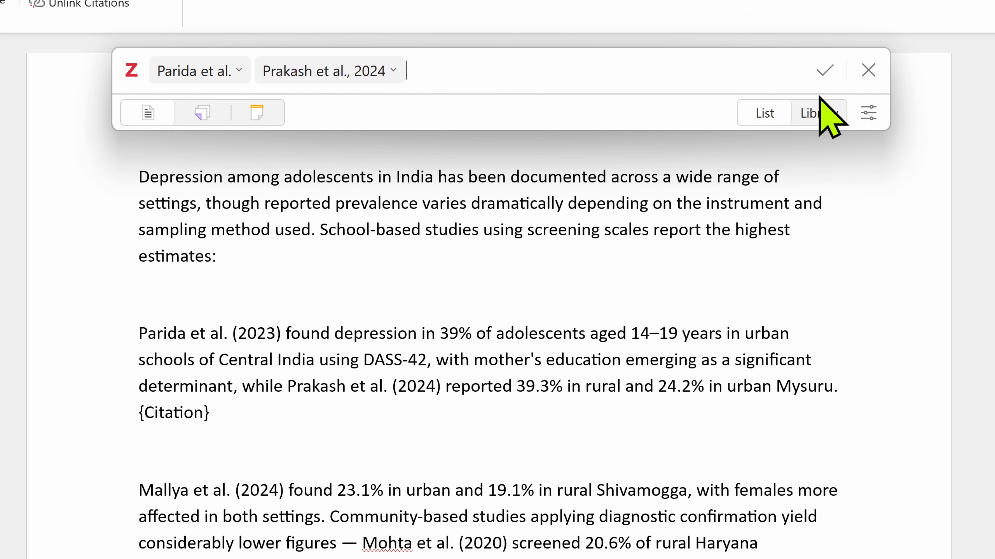
left_click(829, 71)
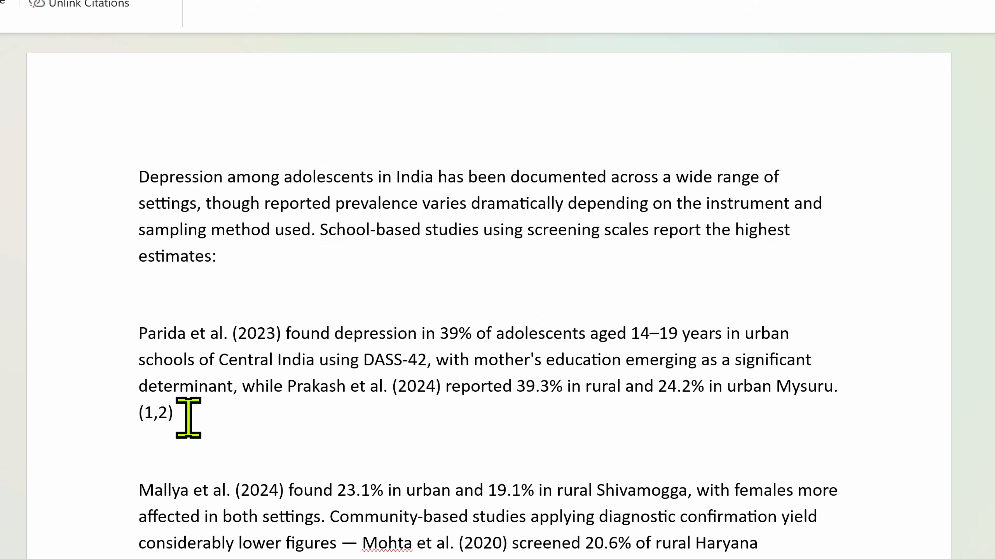
left_click(159, 412)
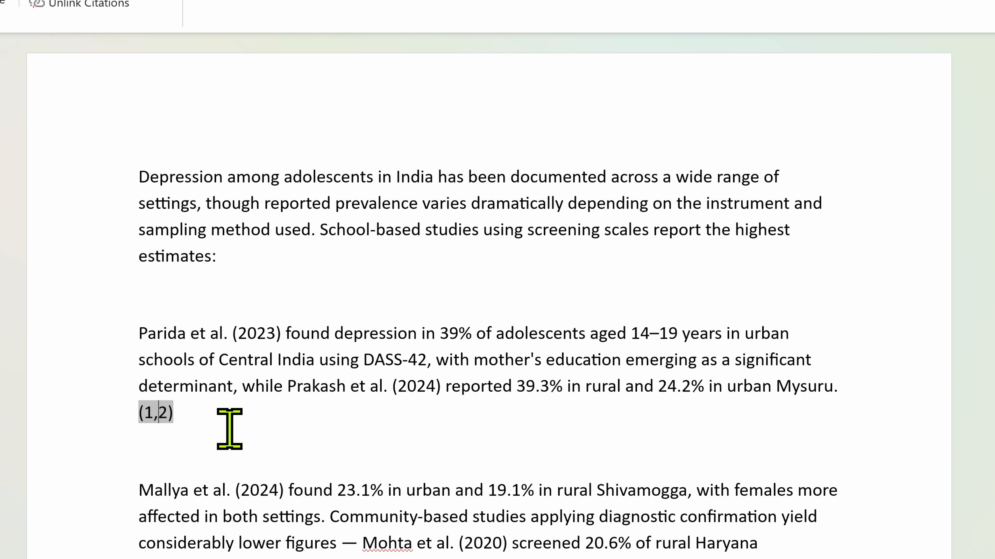
Step: Insert a citation of the Shivamogga, Karnataka study directly after "affected in both settings."
left_click(383, 289)
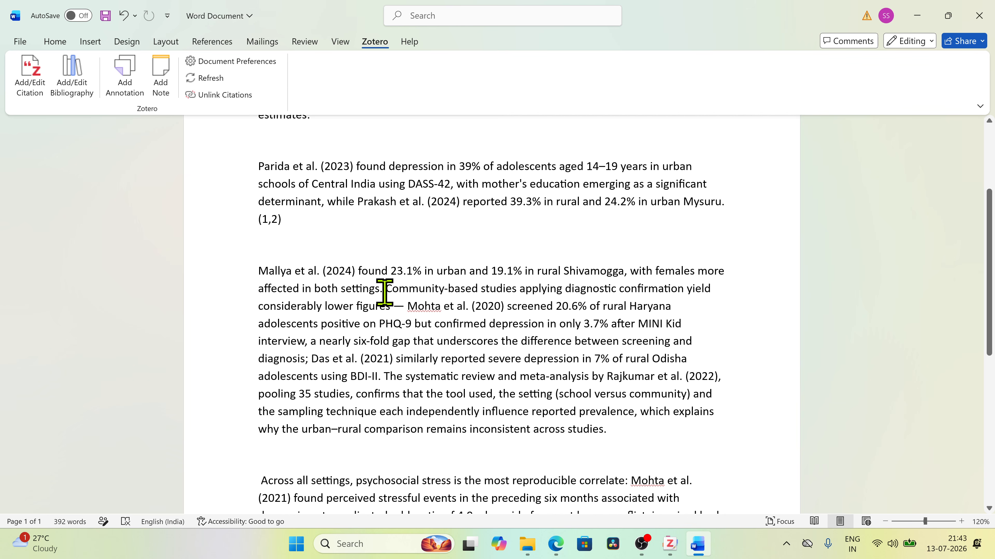
left_click(22, 87)
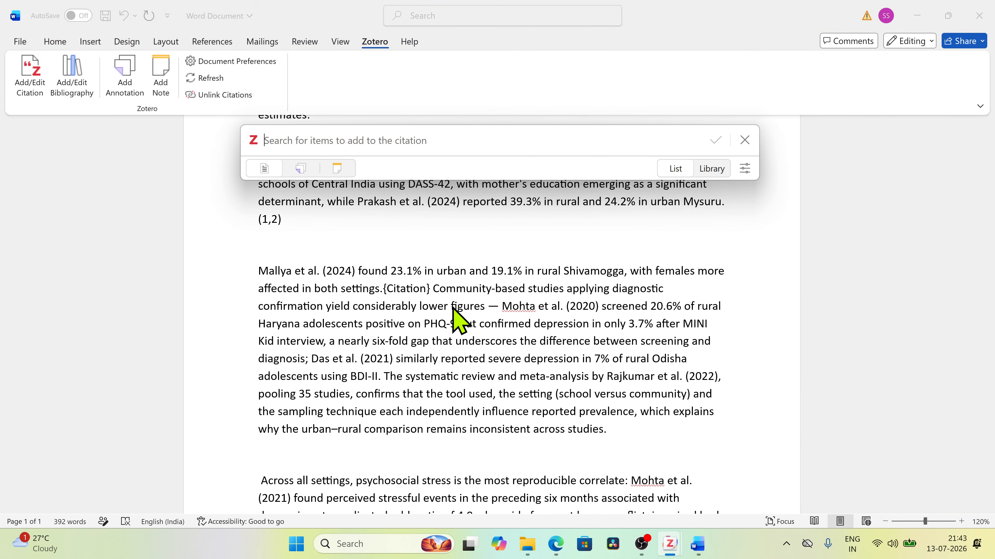
type("mal")
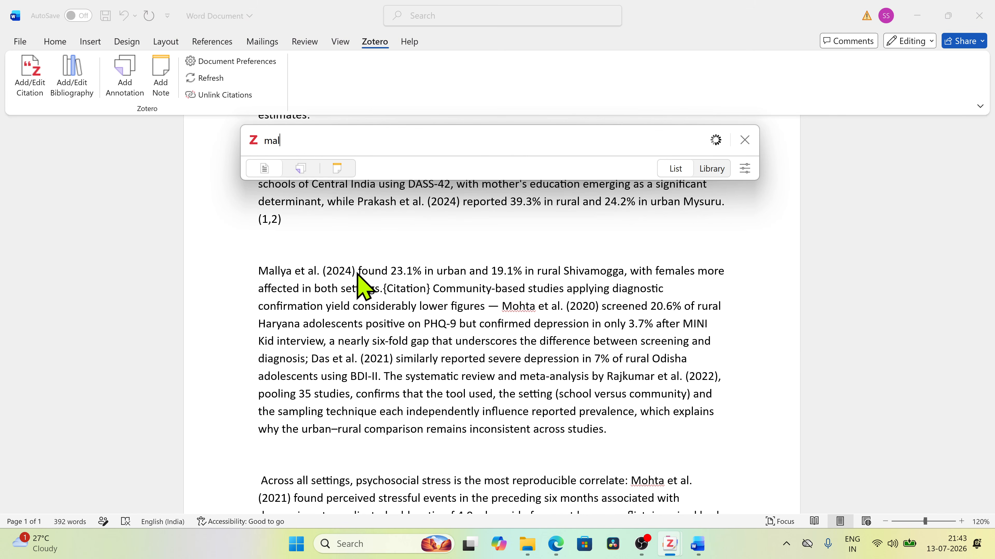
type("lya")
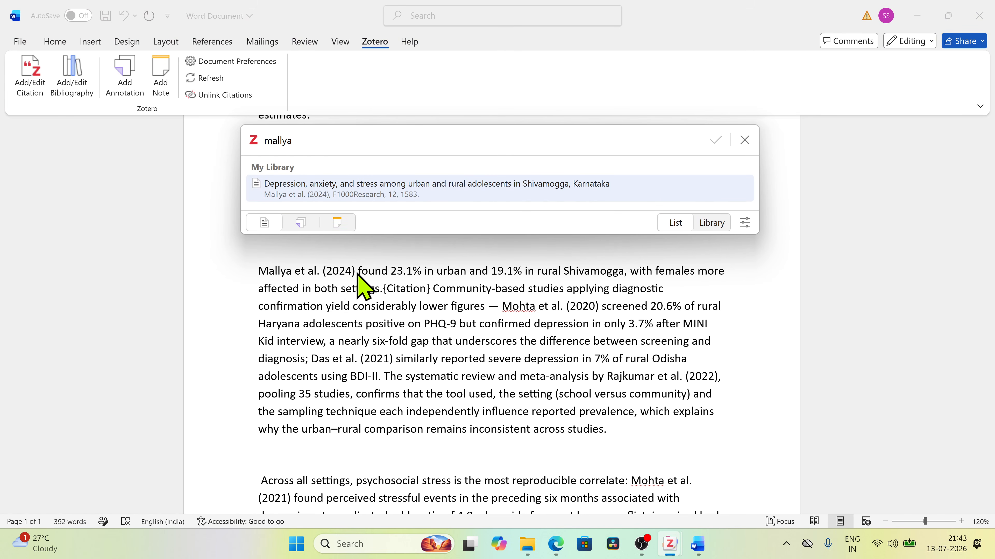
left_click(411, 195)
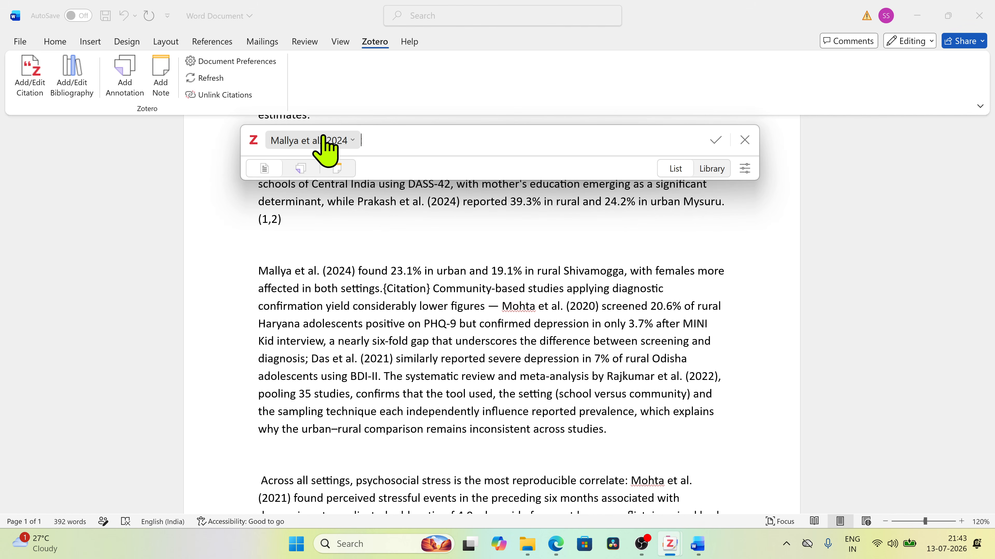
left_click(716, 140)
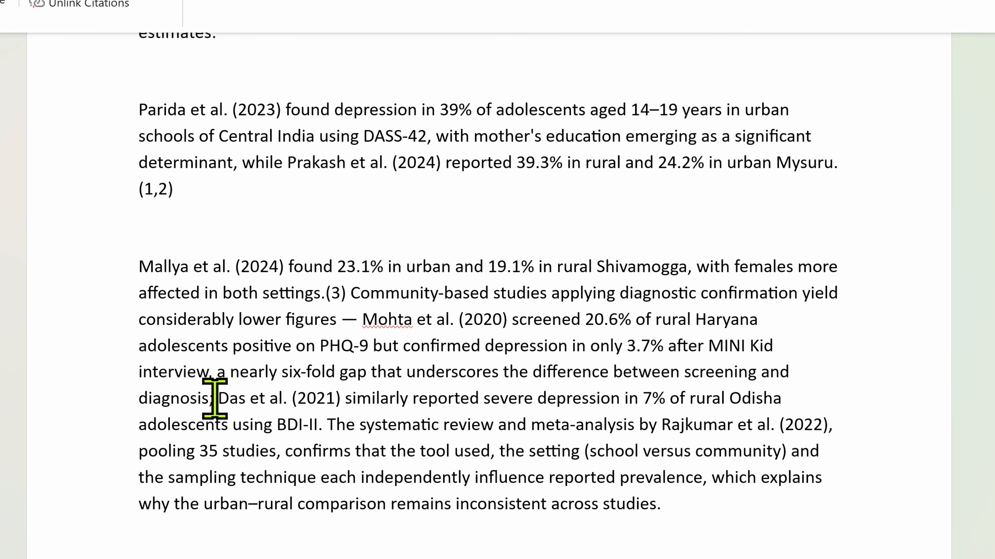
Step: Insert a citation of the rural north India cross-sectional study directly after "diagnosis;", picking it from the Depression in rural collection in Library mode
left_click(309, 359)
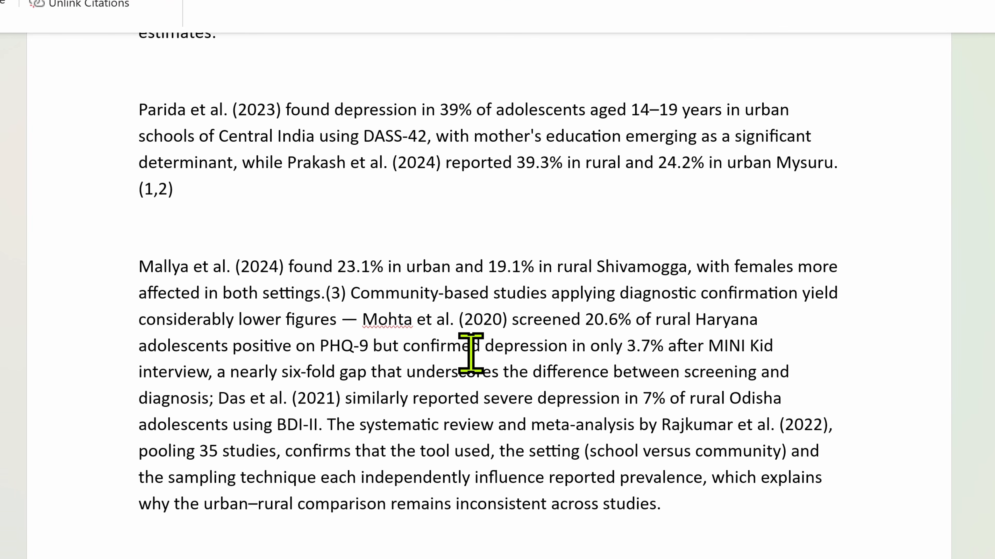
key("ctrl+alt+c")
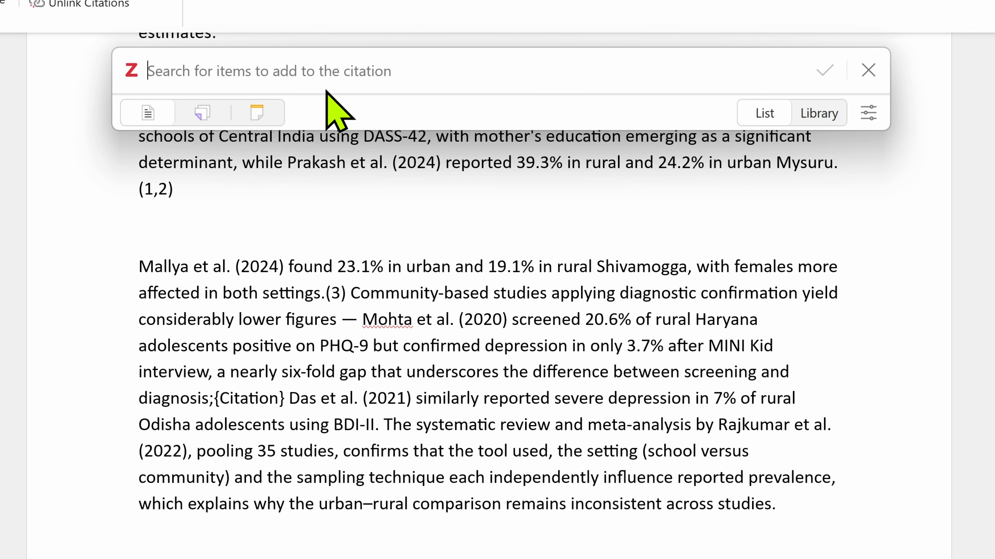
type("m")
key("BackSpace")
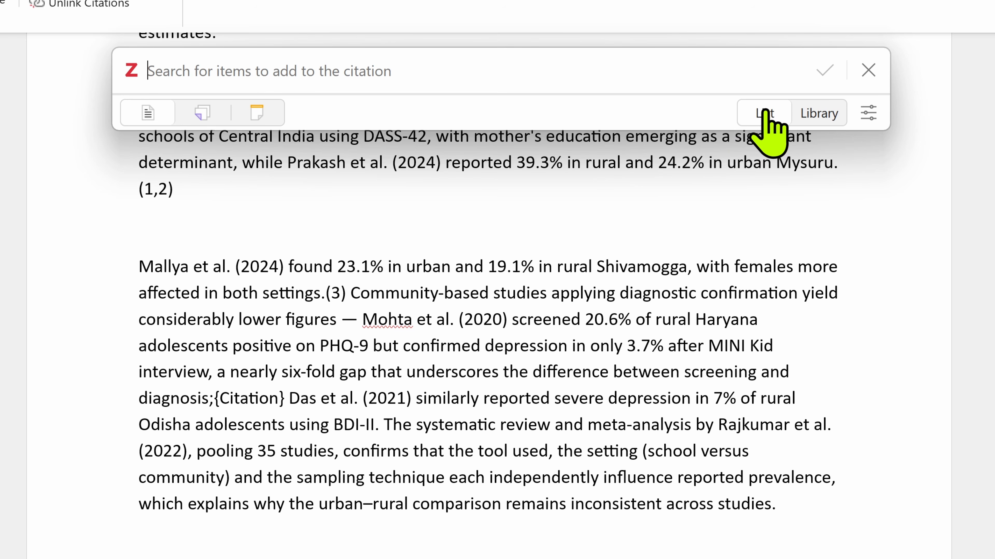
left_click(824, 113)
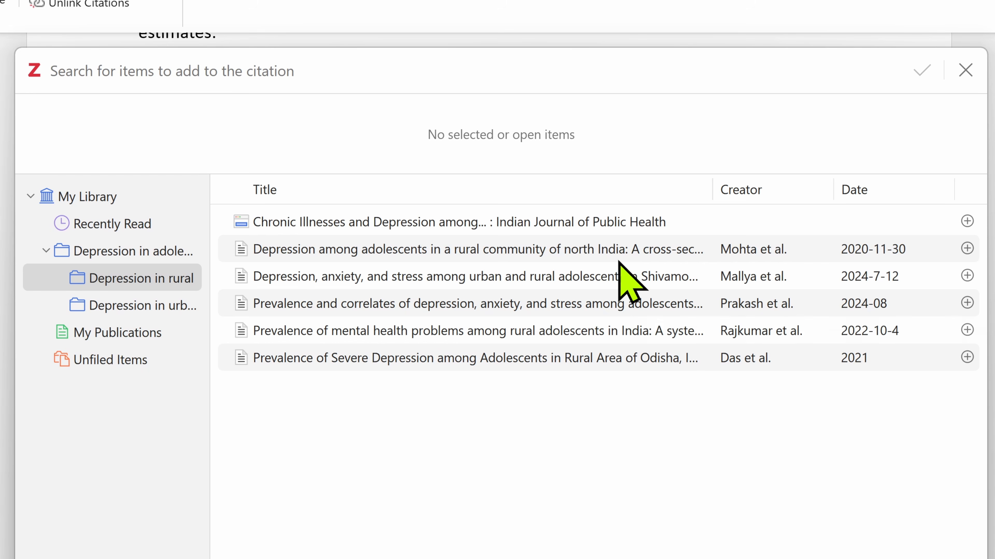
left_click(723, 253)
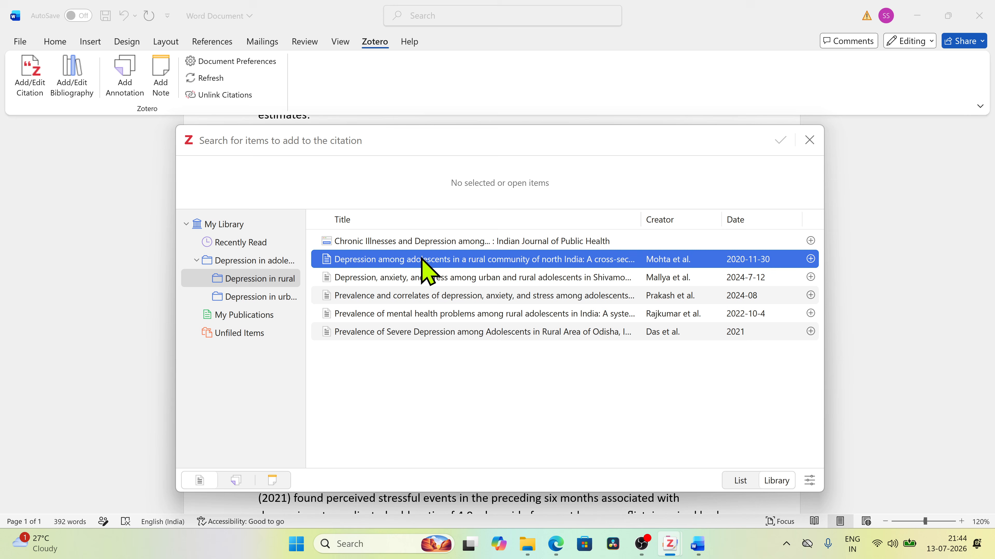
left_click(421, 259)
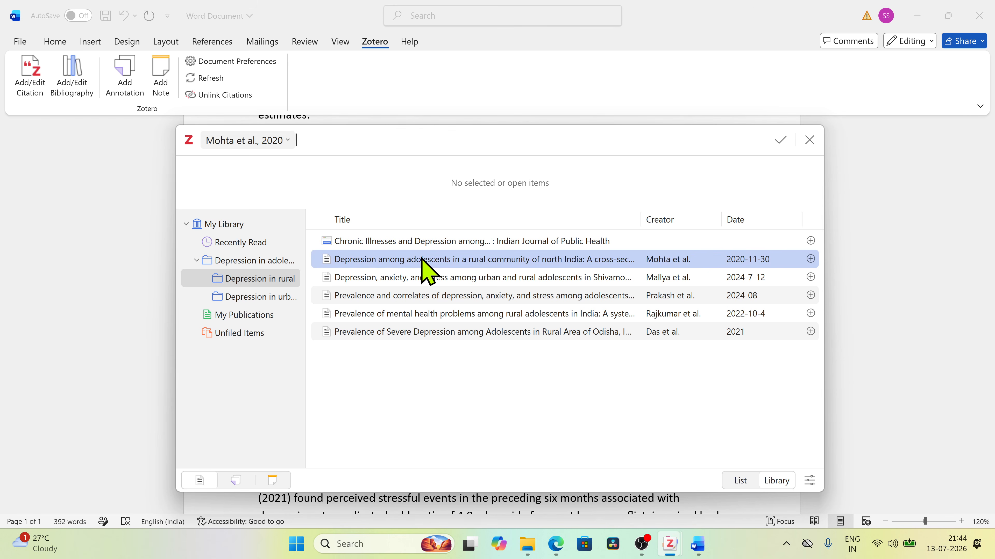
left_click(775, 141)
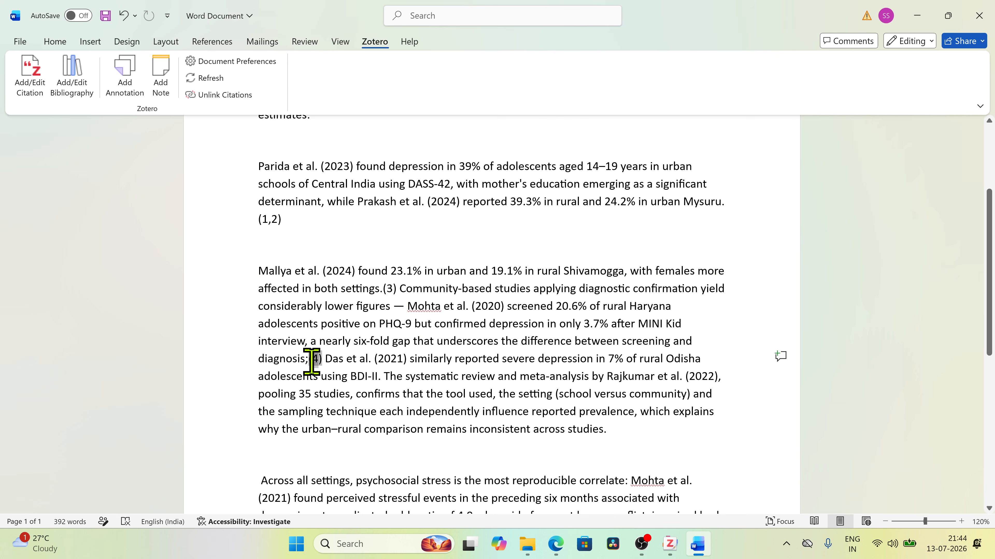
Step: Find the rural Odisha severe depression study by first author and cite it after "using BDI-II."
left_click(29, 74)
type("das")
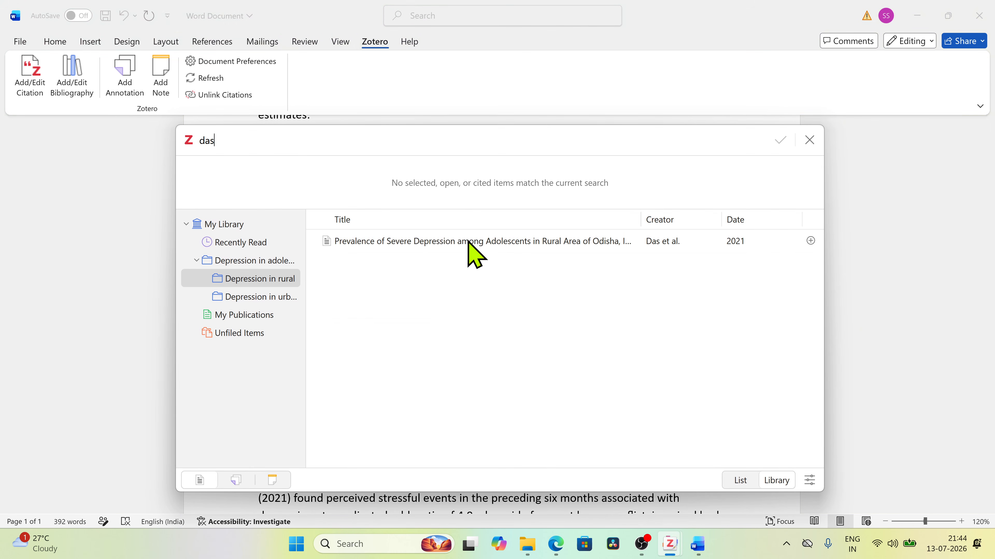
left_click(728, 241)
left_click(780, 140)
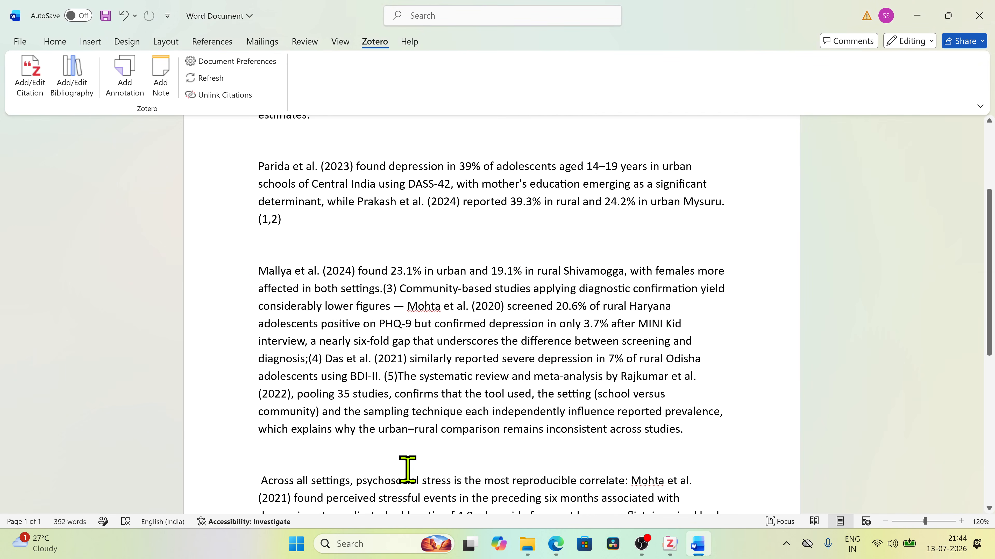
Step: Cite the rural north India cross-sectional study again, directly after "adjusted odds ratio of 4.9," in the psychosocial stress paragraph
scroll(470, 400, "down", 3)
left_click(714, 337)
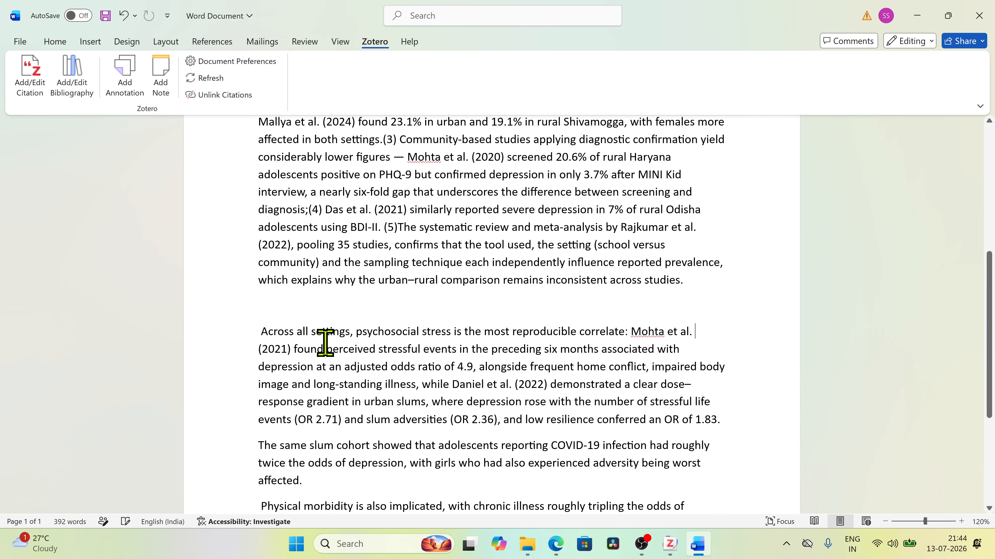
left_click_drag(631, 333, 349, 347)
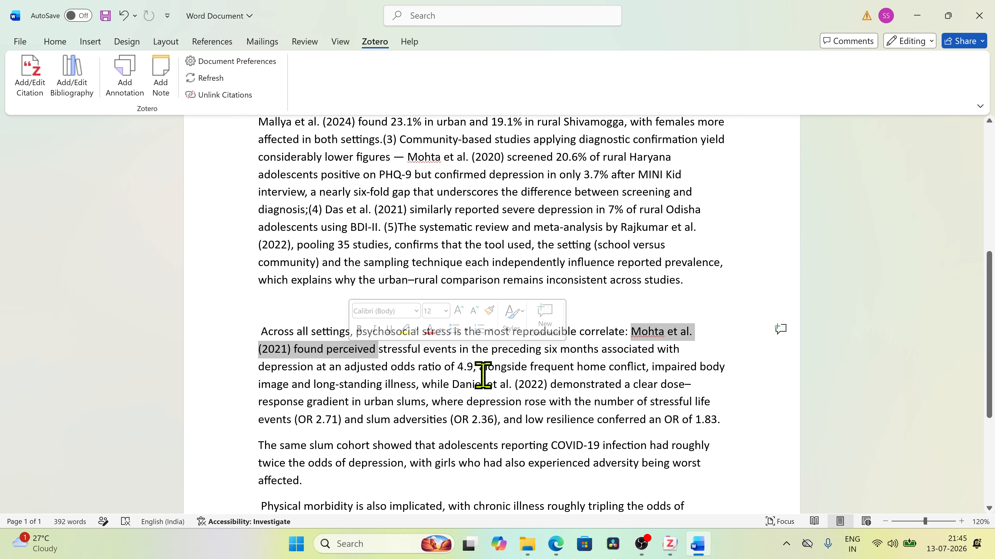
left_click(479, 368)
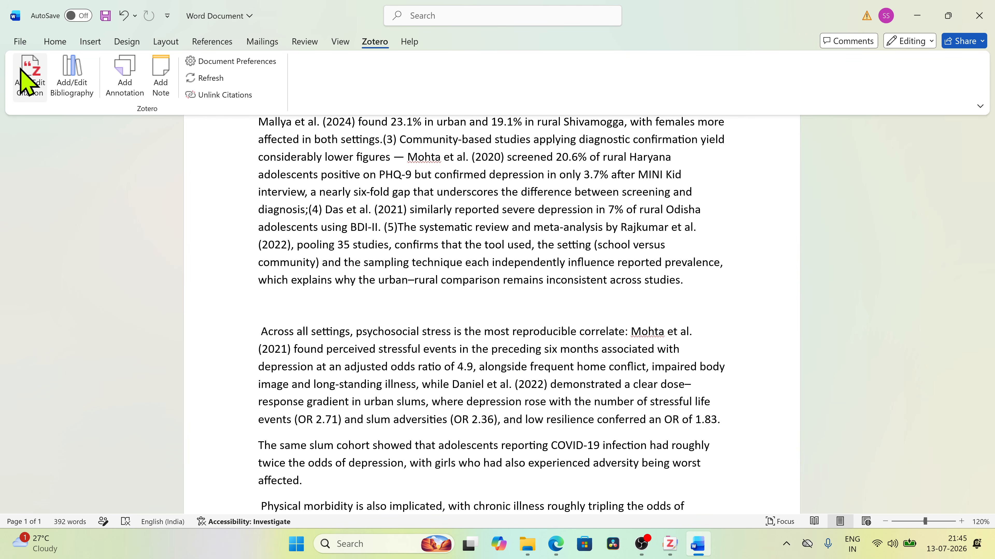
left_click(21, 70)
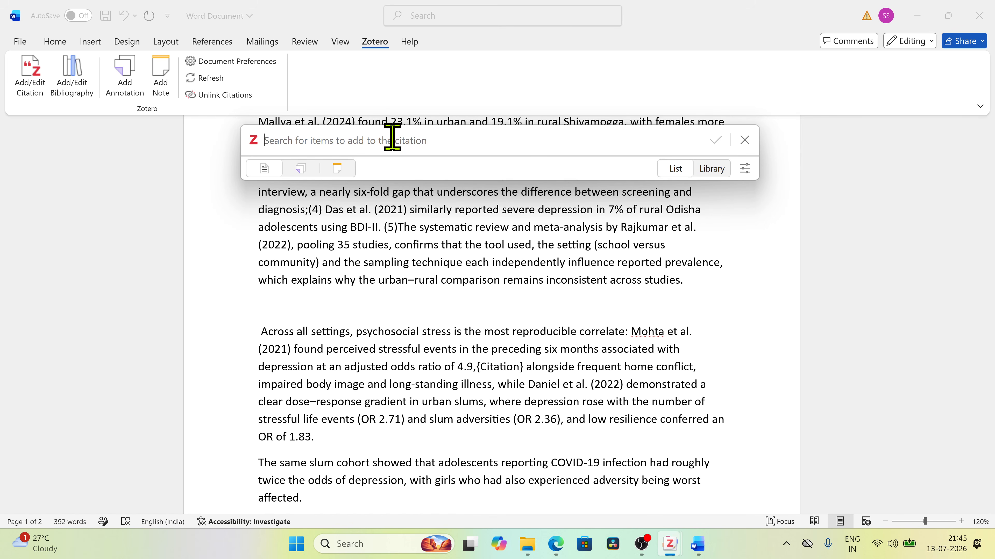
type("mohta")
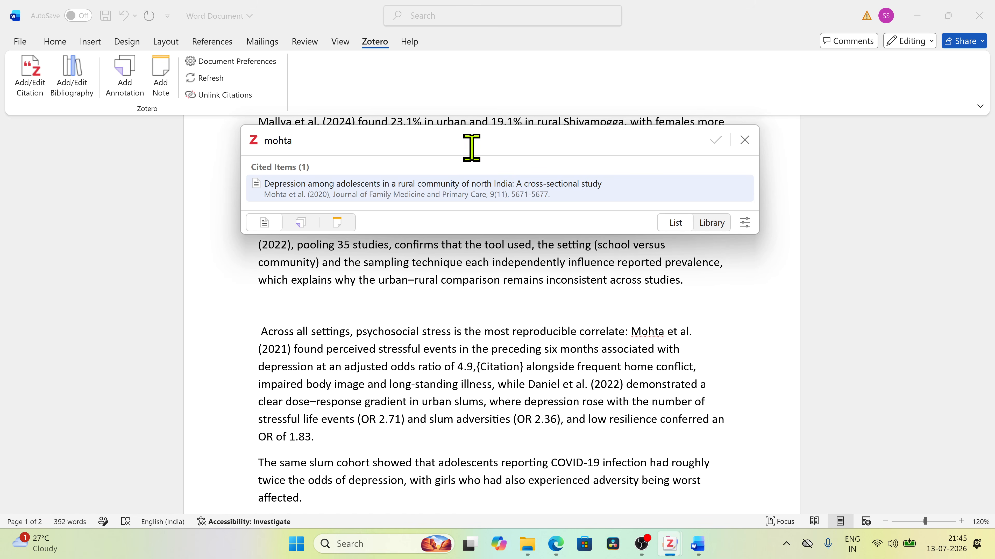
left_click(480, 192)
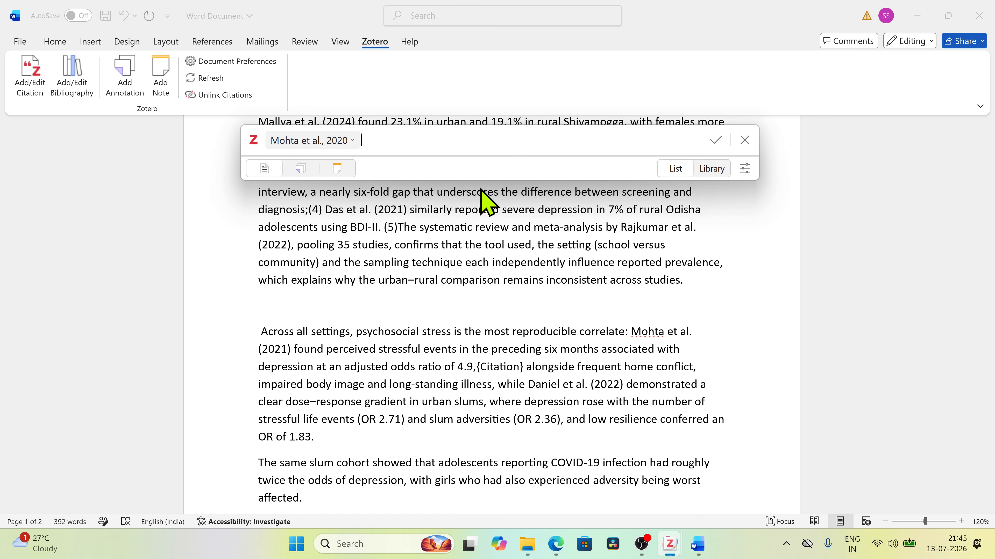
left_click(722, 139)
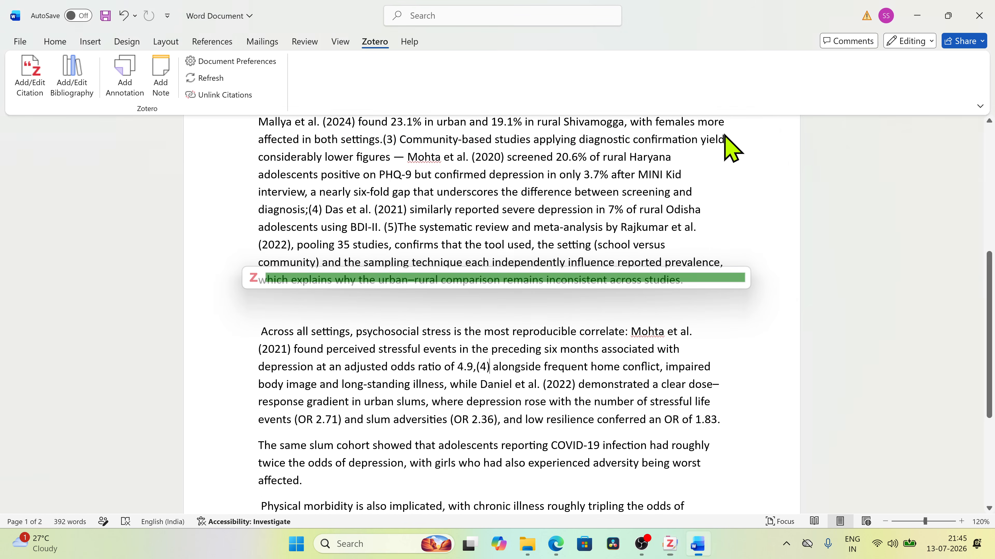
double_click(491, 371)
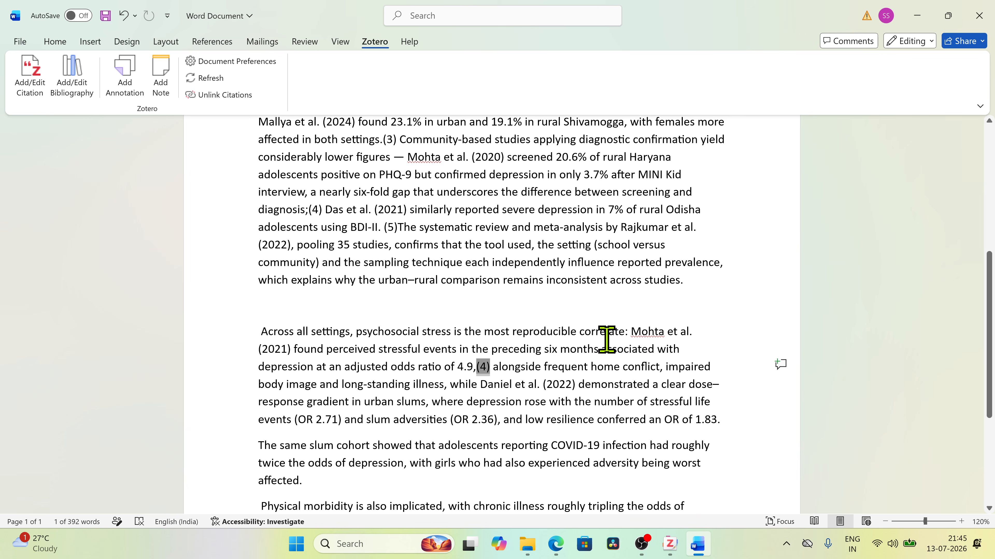
scroll(608, 333, "up", 1)
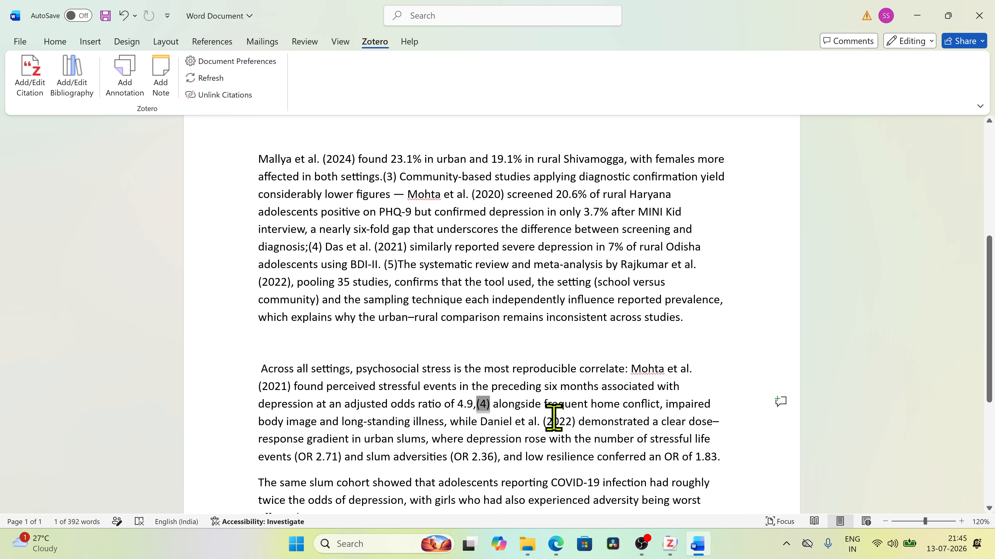
scroll(553, 417, "down", 1)
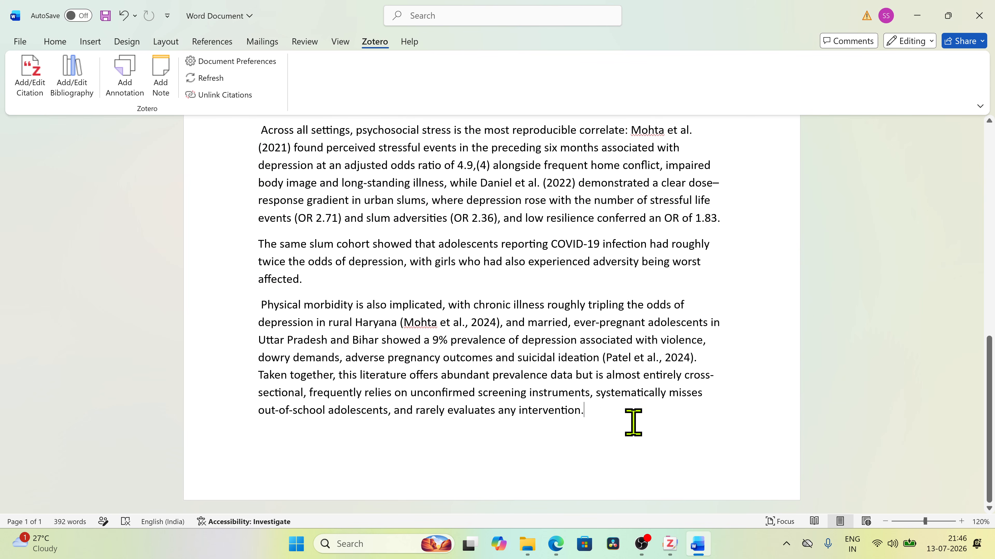
Step: Add a "References" heading on a new page after the last paragraph, insert the Zotero bibliography below it, and review its entries
key("Return")
key("Return")
key("Return")
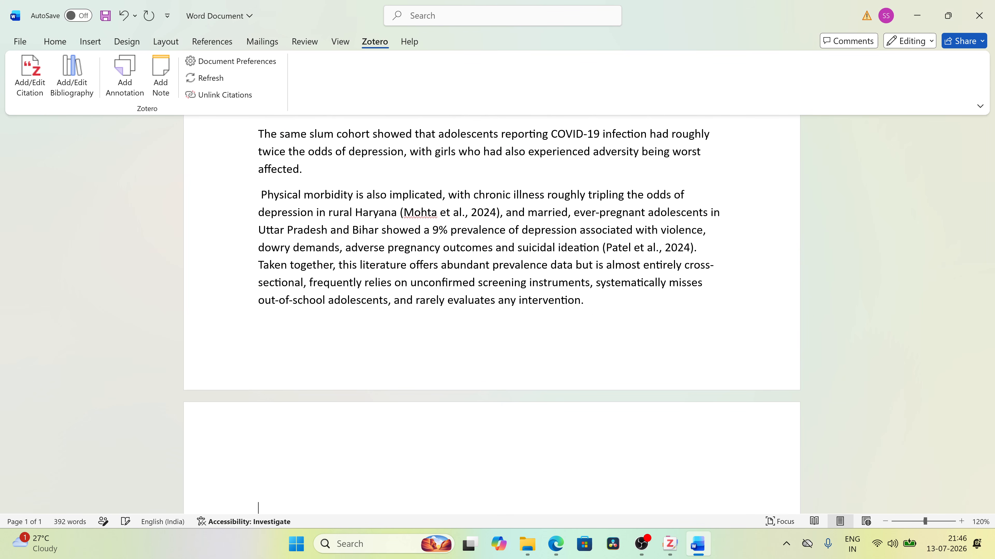
scroll(566, 402, "down", 2)
scroll(564, 394, "down", 3)
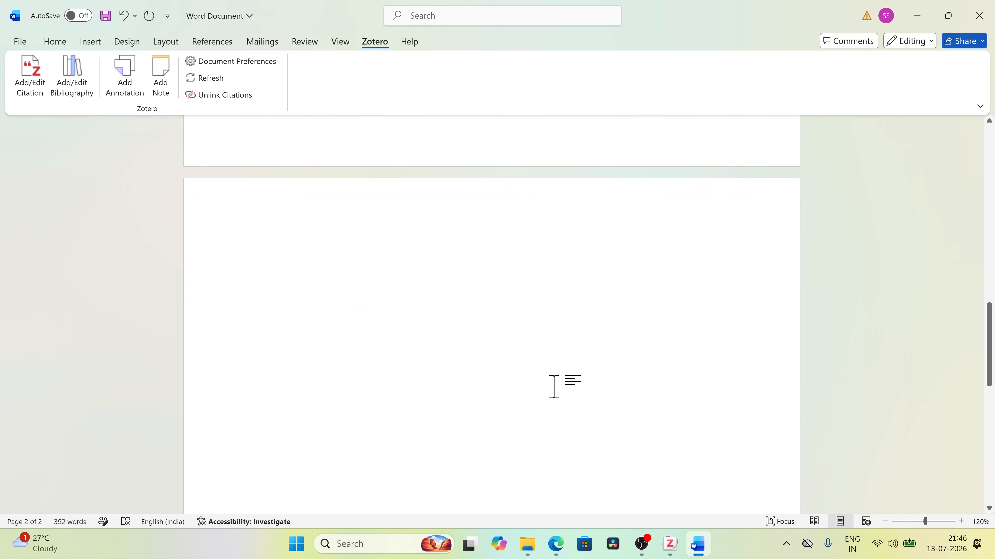
type("References")
key("Return")
left_click(86, 96)
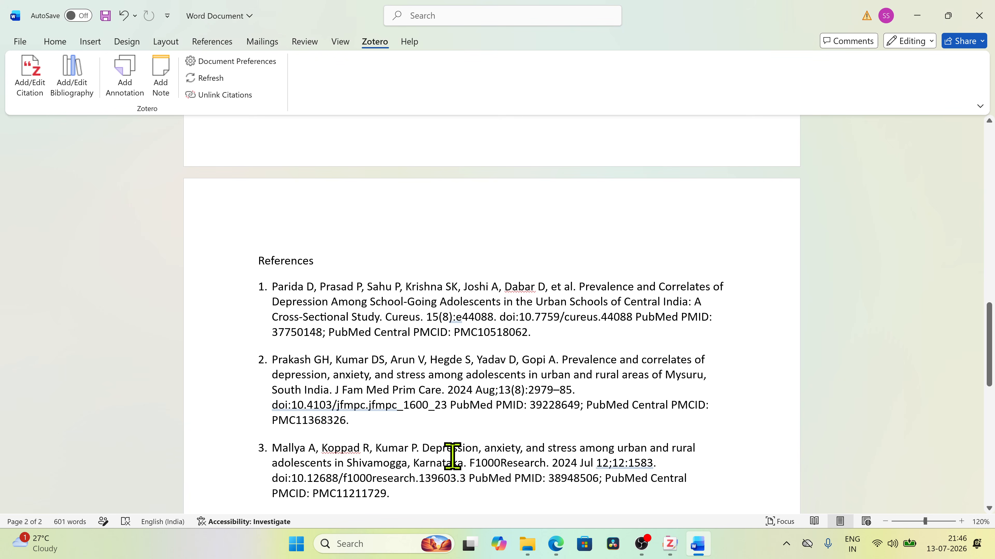
scroll(452, 456, "down", 5)
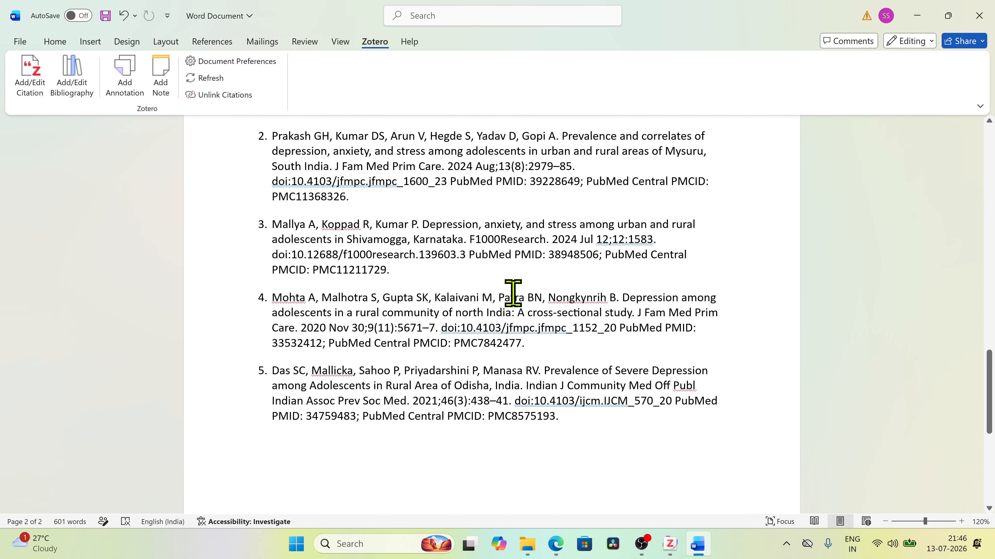
scroll(512, 293, "up", 4)
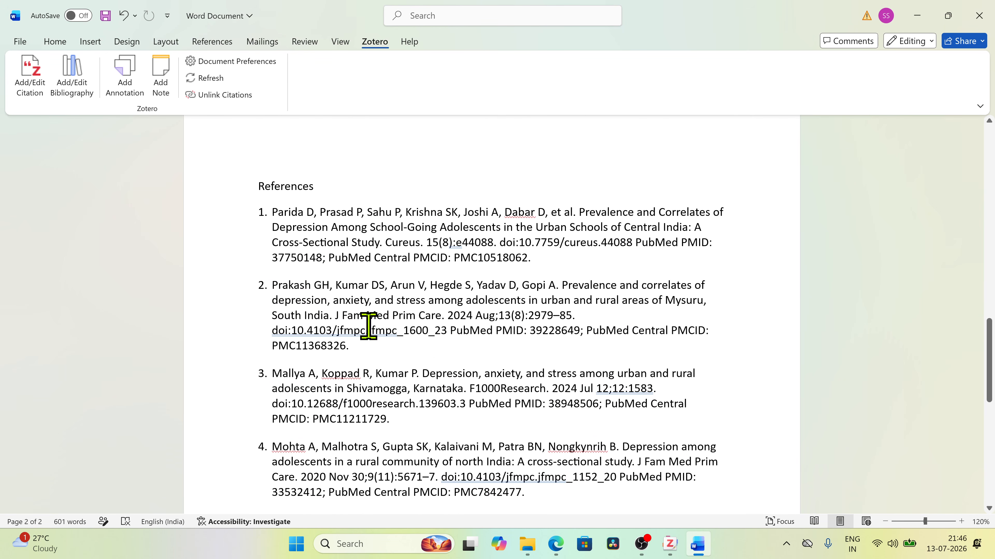
scroll(363, 321, "down", 1)
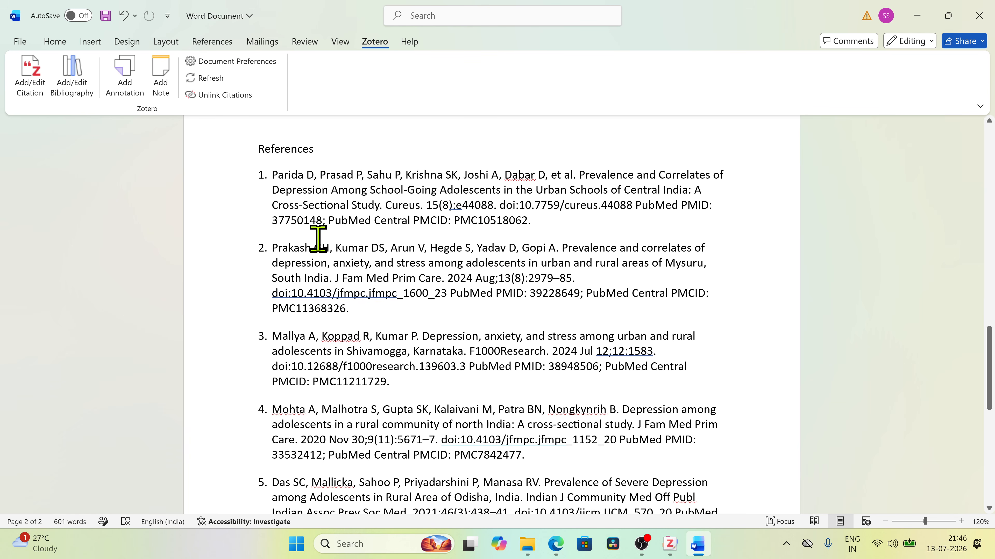
scroll(295, 211, "down", 1)
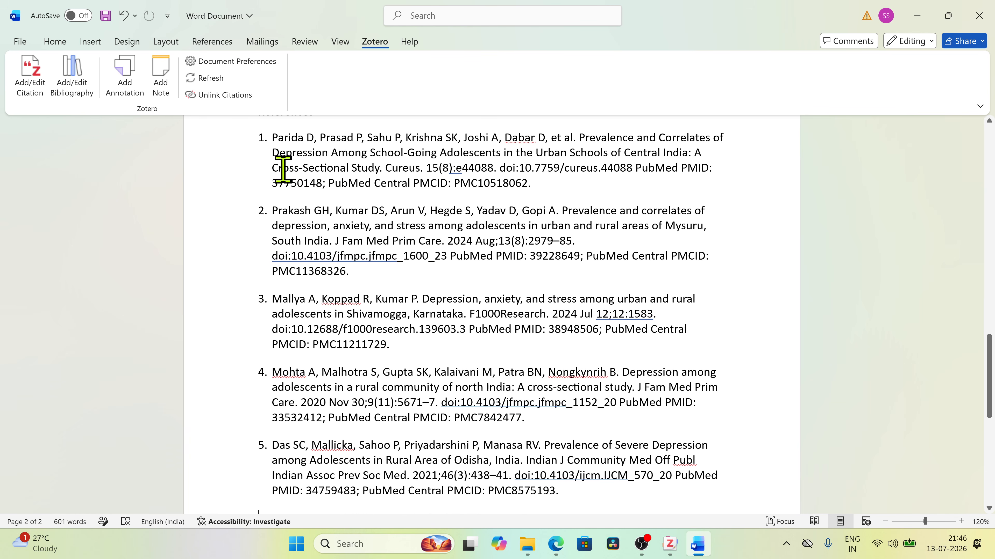
Step: Delete the in-text citation (3) after "affected in both settings." in the Shivamogga paragraph
scroll(286, 450, "up", 15)
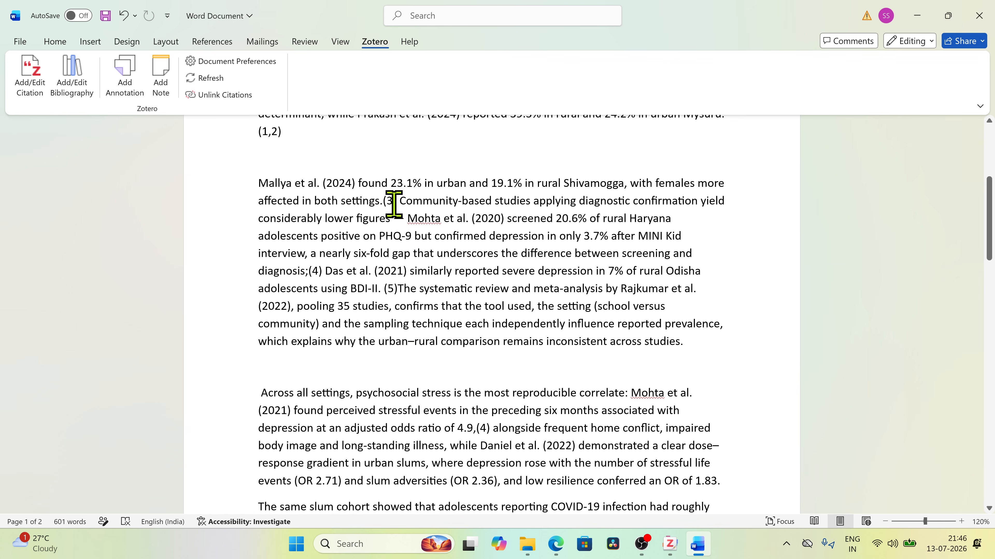
left_click(400, 202)
key("BackSpace")
key("BackSpace")
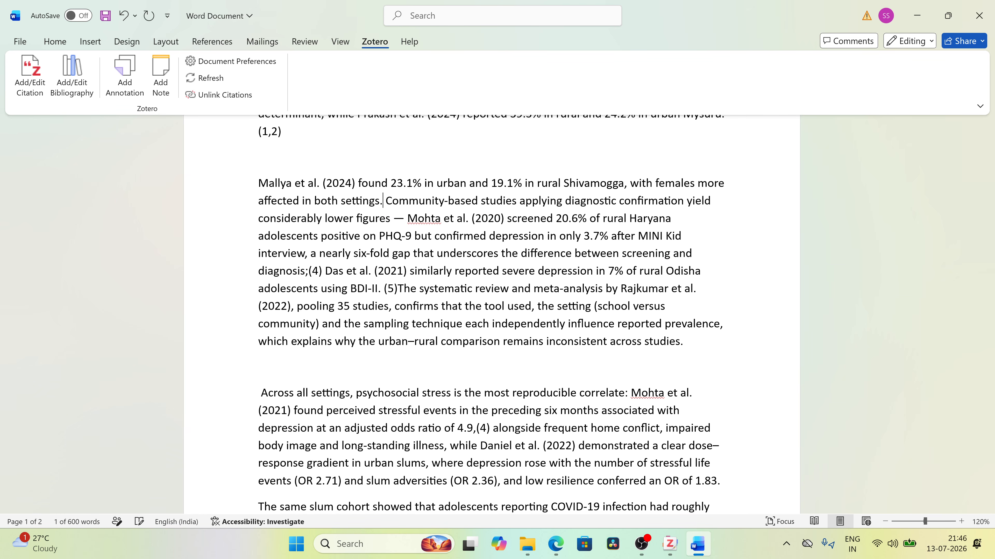
Step: Check the Shivamogga entry in the reference list and refresh the Zotero citations and bibliography
scroll(445, 402, "down", 15)
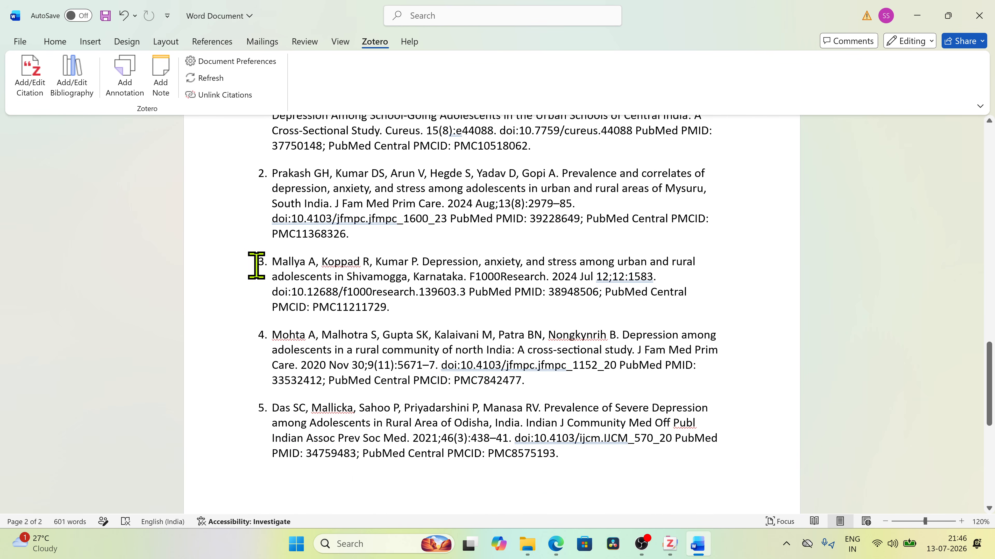
mouse_move(269, 265)
left_mouse_down()
mouse_move(418, 297)
mouse_move(418, 318)
left_mouse_up()
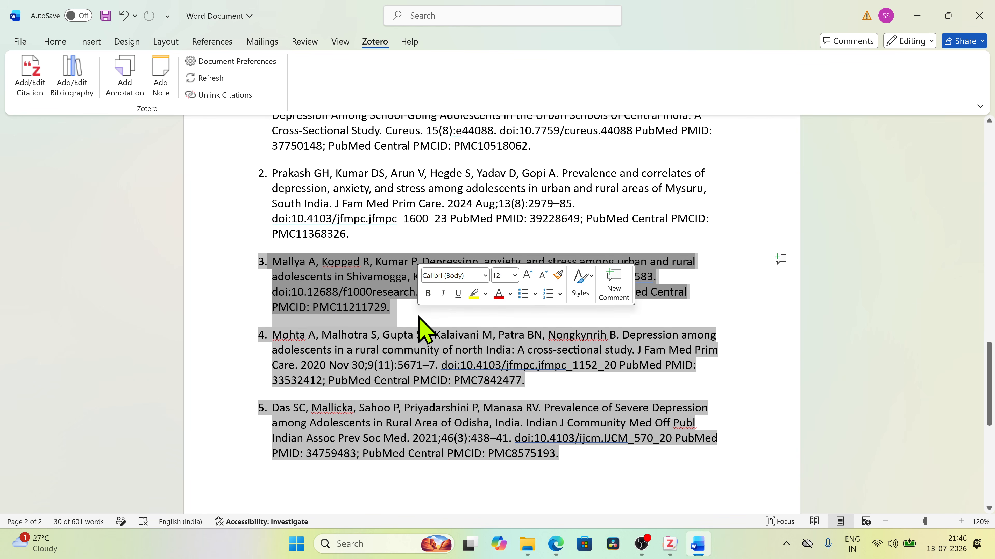
left_click(418, 318)
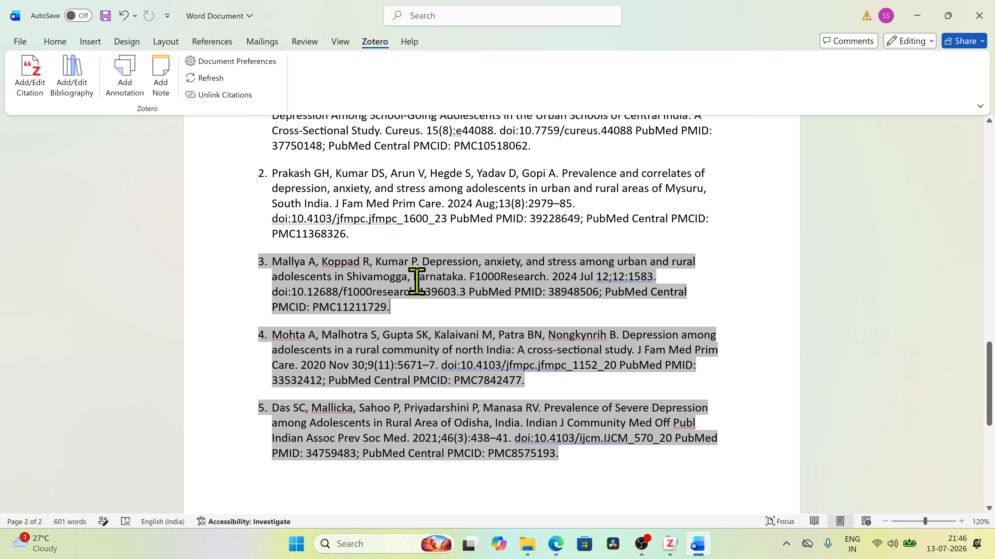
left_click(207, 79)
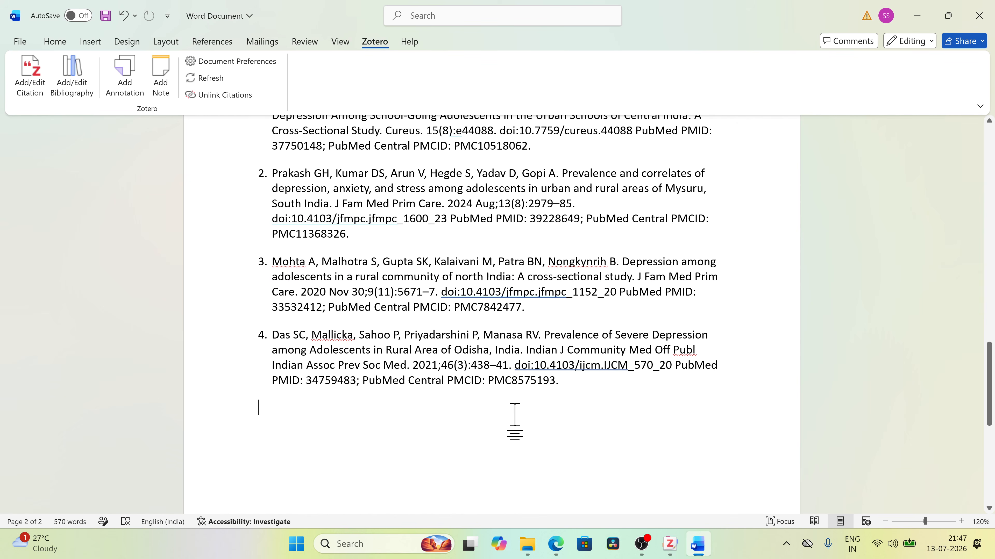
scroll(514, 414, "up", 15)
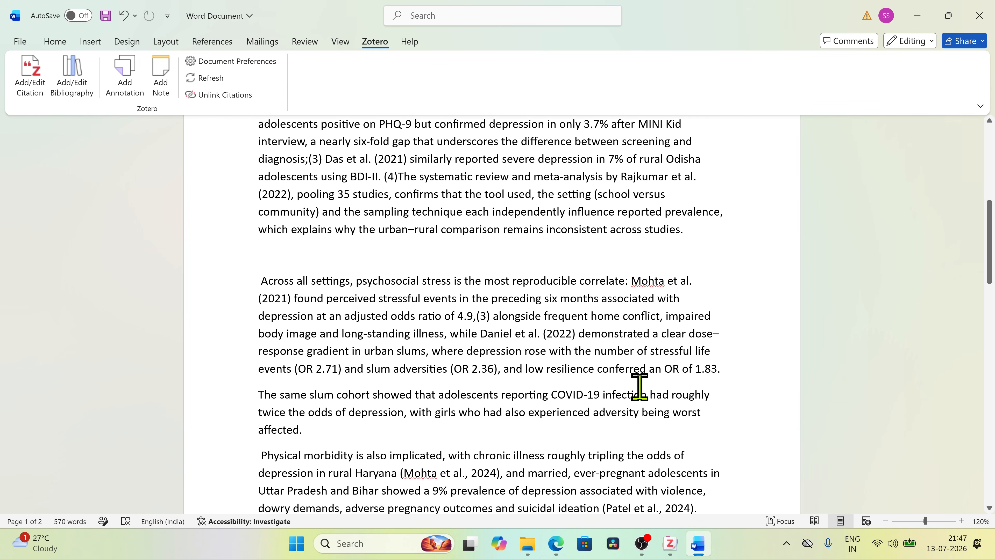
scroll(639, 387, "up", 8)
key("ctrl+z")
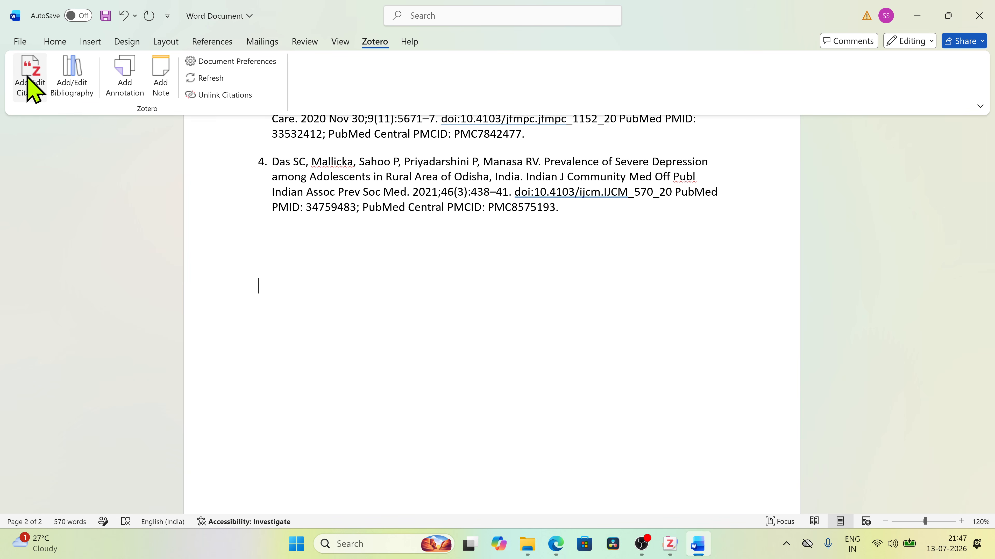
left_click(31, 88)
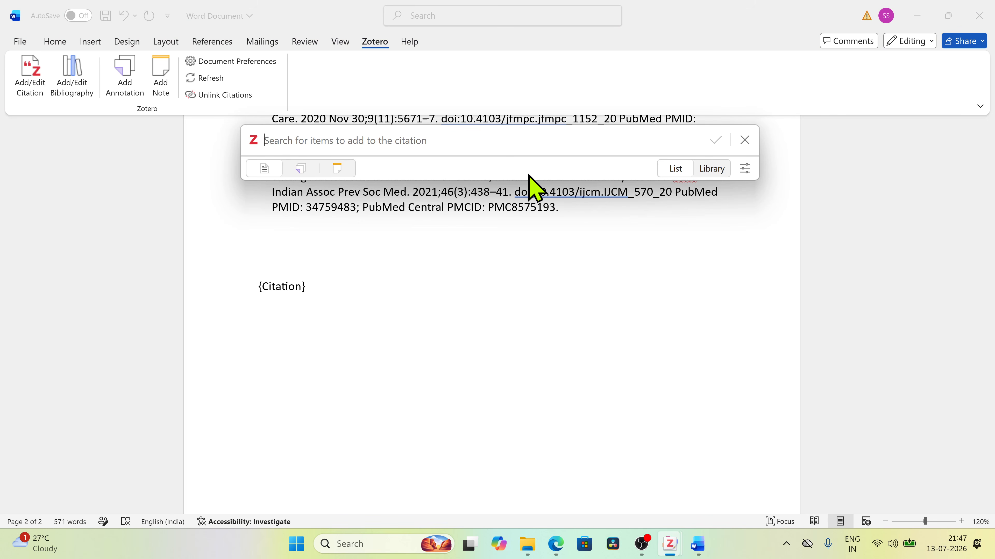
left_click(745, 141)
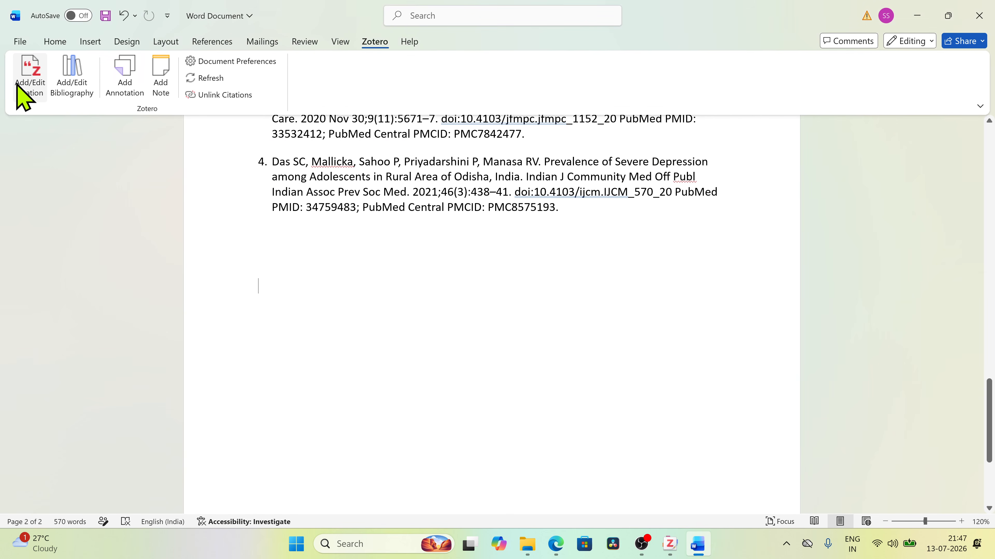
Step: Insert the rural north India study's annotations "Assuming the prevalence…", "Participants who were too sick…" and "Study process and tools" below the reference list
left_click(26, 98)
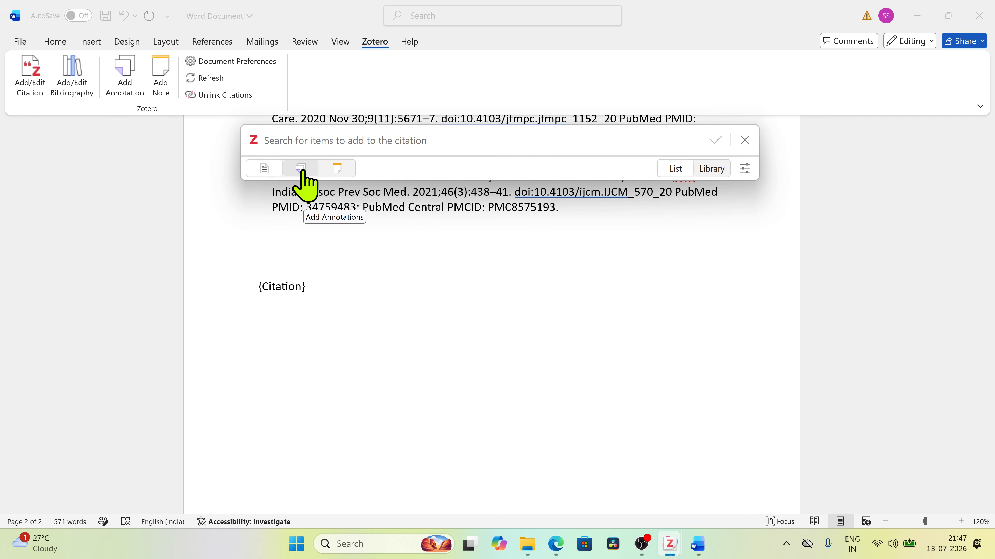
left_click(302, 172)
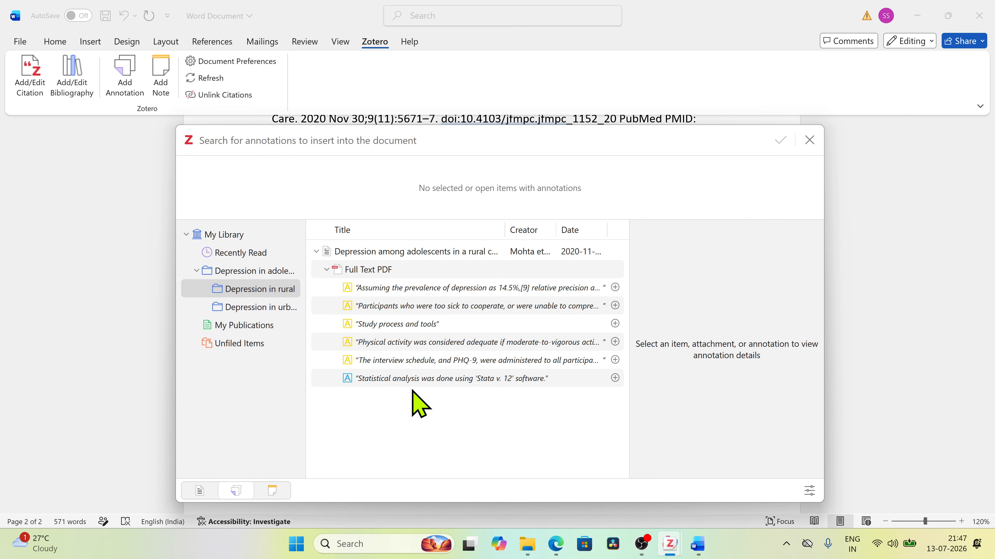
left_click(495, 289)
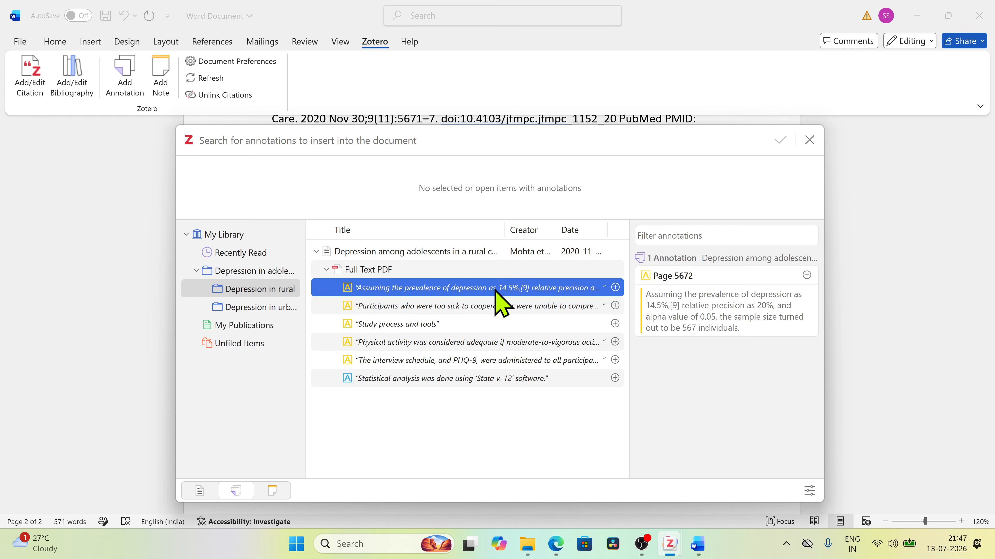
left_click(496, 306)
left_click(494, 324)
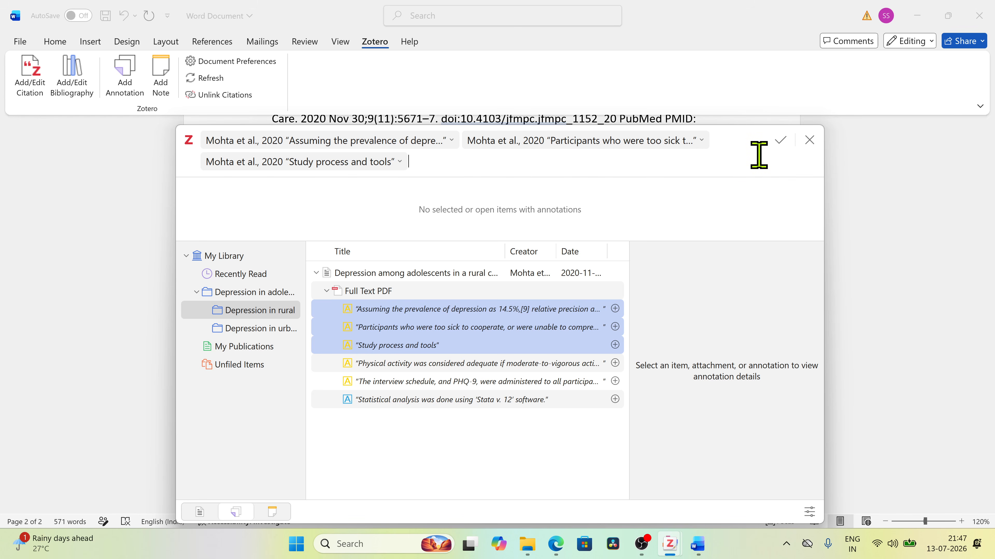
left_click(778, 146)
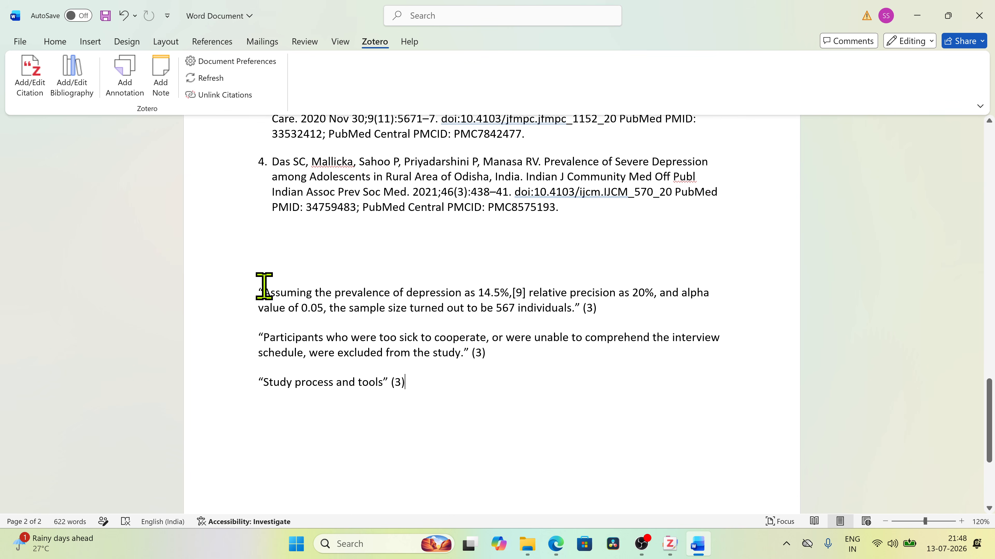
left_click_drag(264, 286, 572, 306)
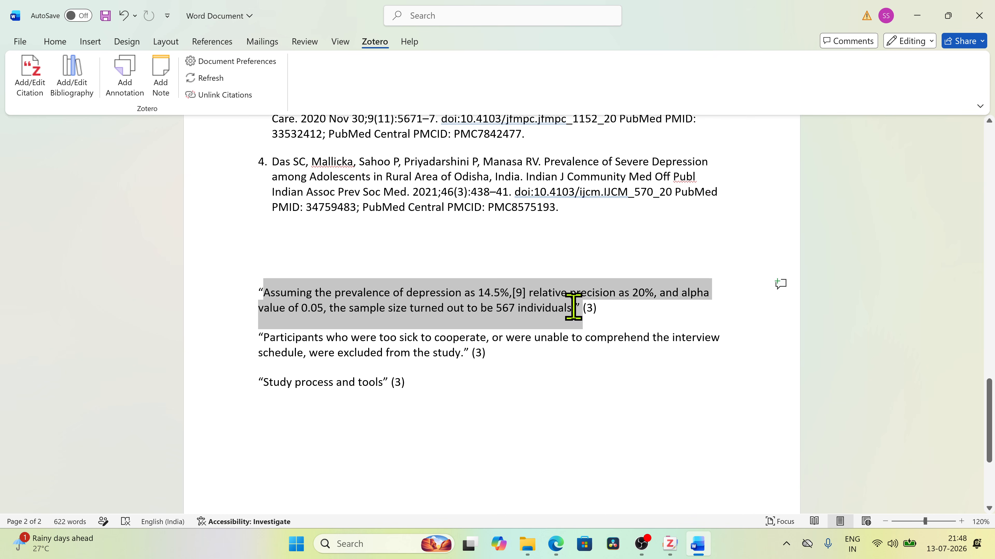
left_click(573, 334)
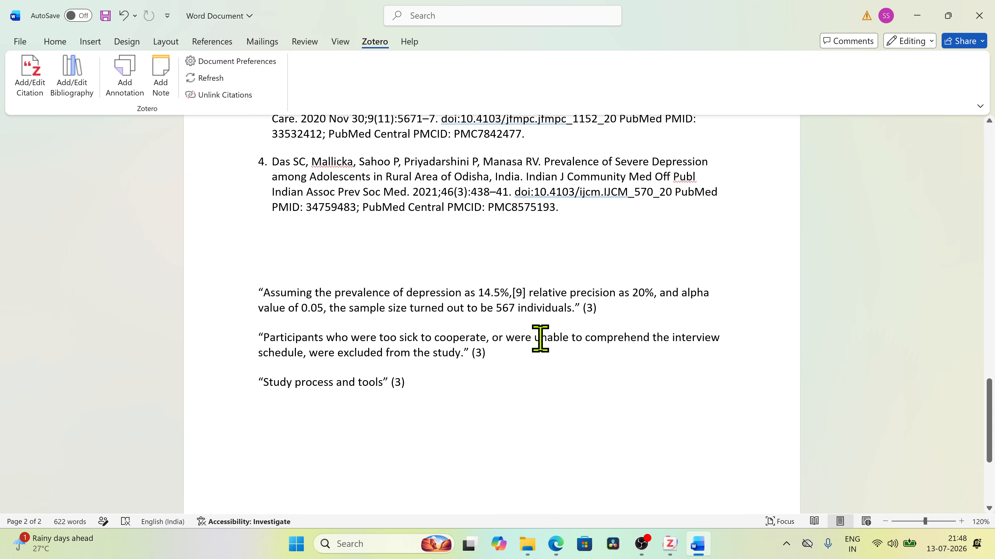
Step: Change the document's Zotero citation style to APA Style 7th edition
scroll(540, 337, "up", 5)
left_click(235, 61)
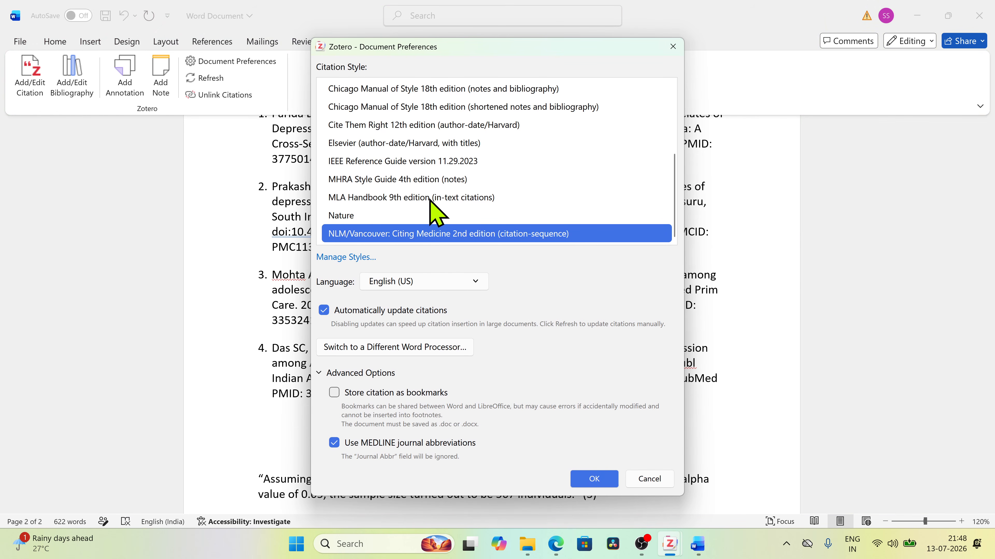
scroll(435, 208, "up", 3)
left_click(407, 126)
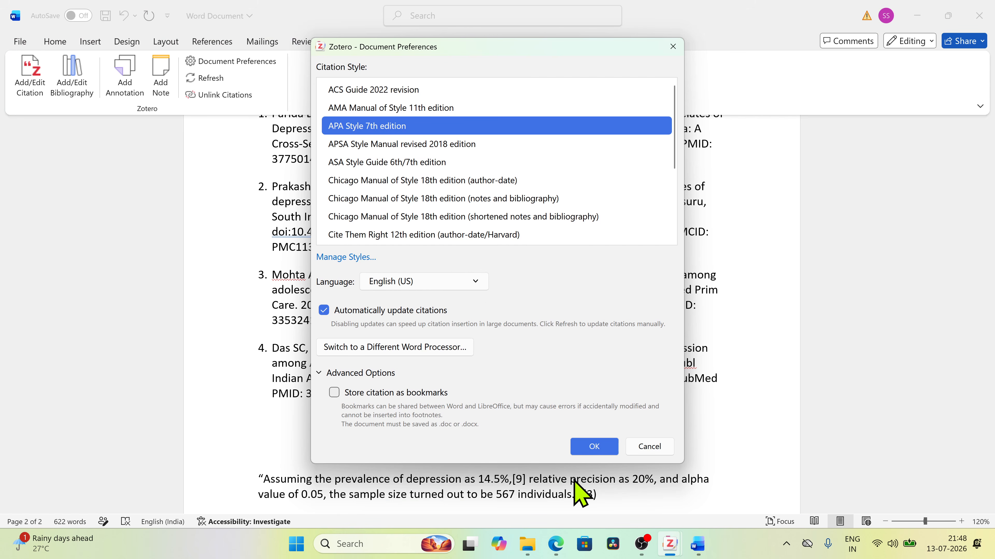
left_click(593, 447)
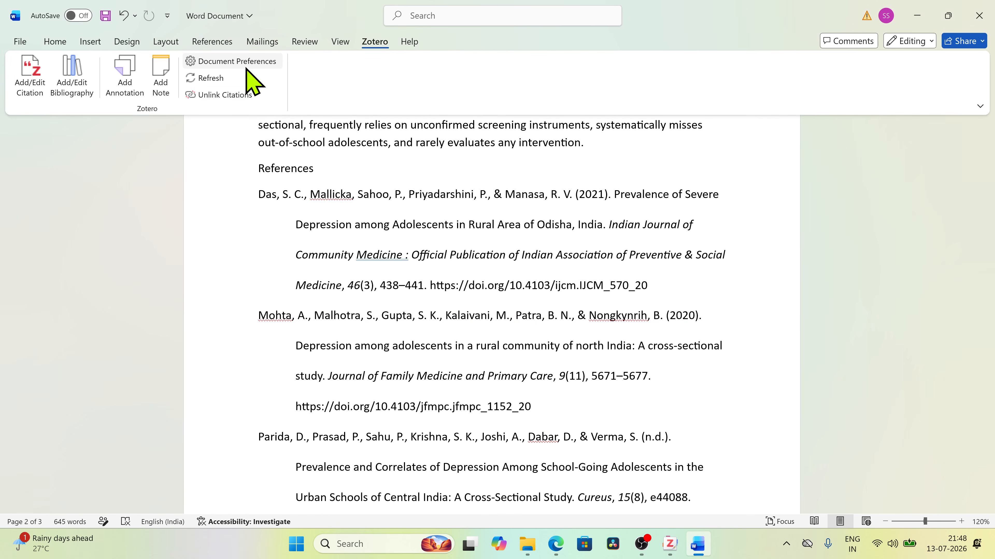
Step: Switch to the Zotero library
key("alt+Tab")
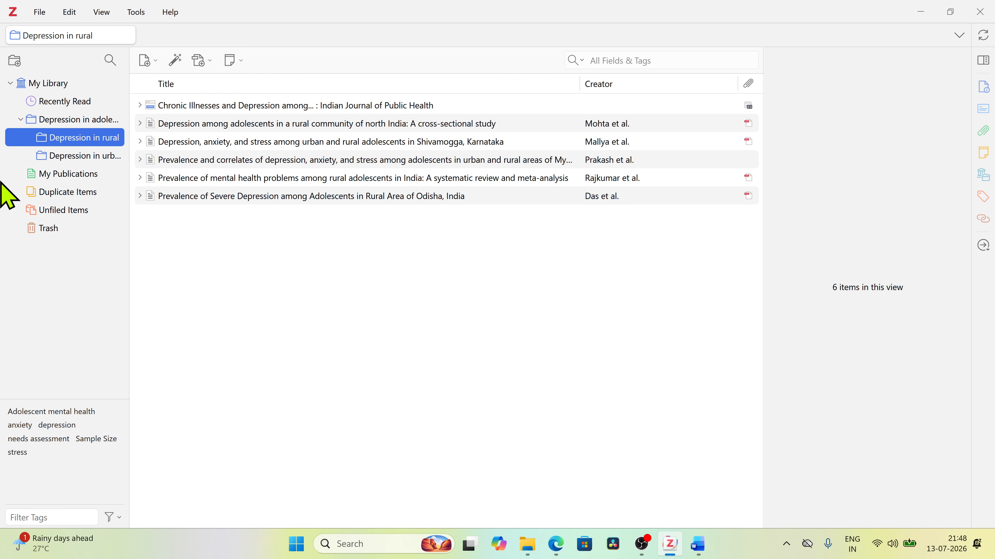